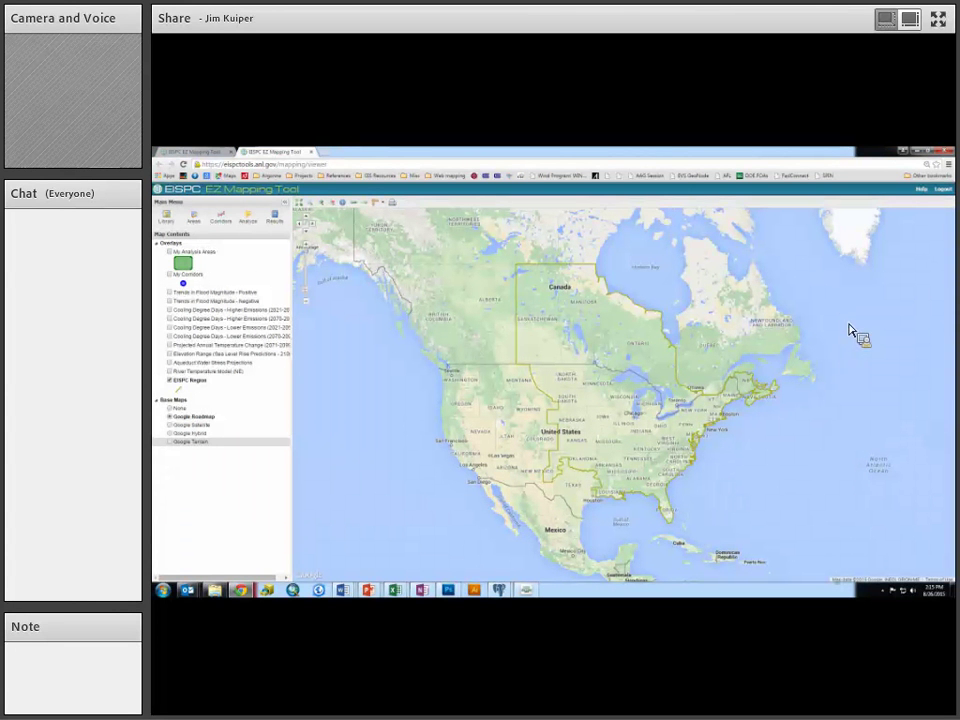
Go to the mapping tool website's home page and look over its help resources and video topics
{"action": "left_click", "coordinate": [194, 155]}
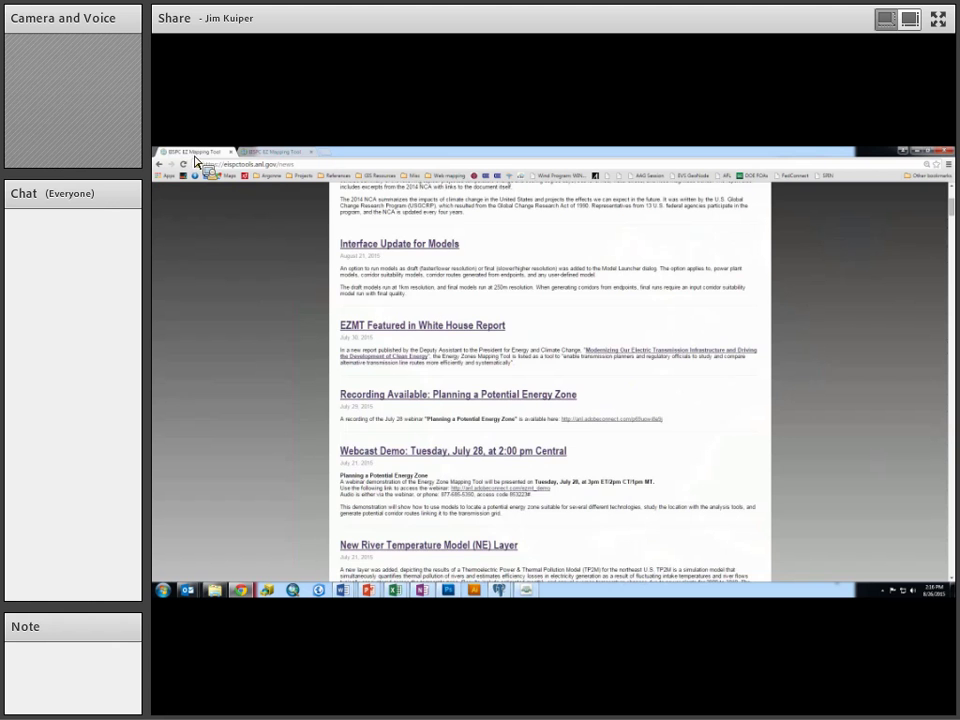
{"action": "scroll", "coordinate": [332, 275], "scroll_direction": "up", "scroll_amount": 5}
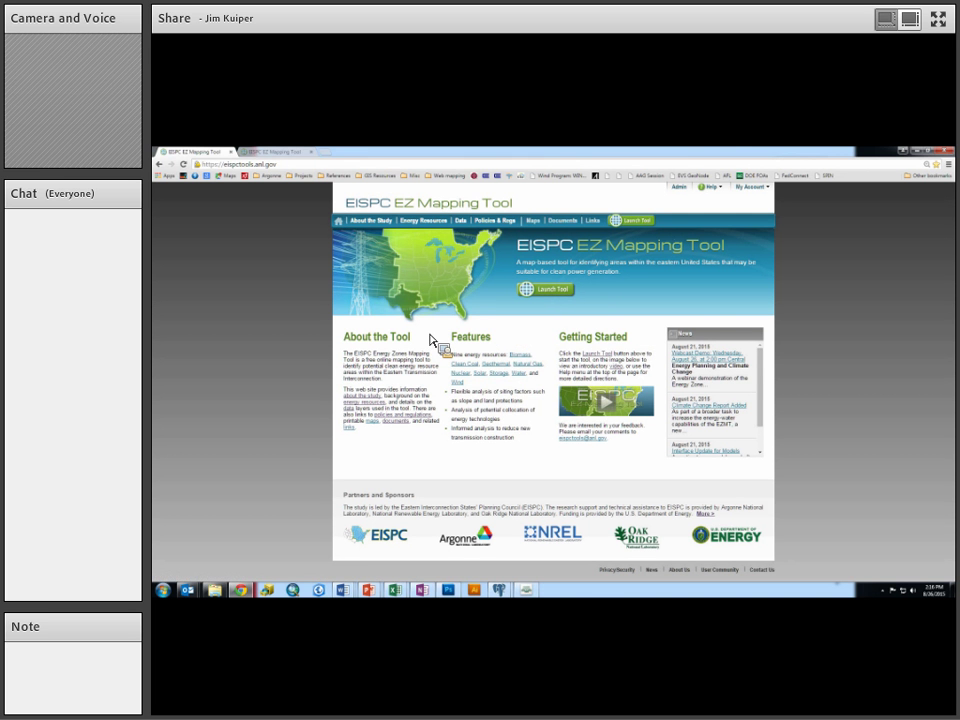
{"action": "left_click", "coordinate": [712, 187]}
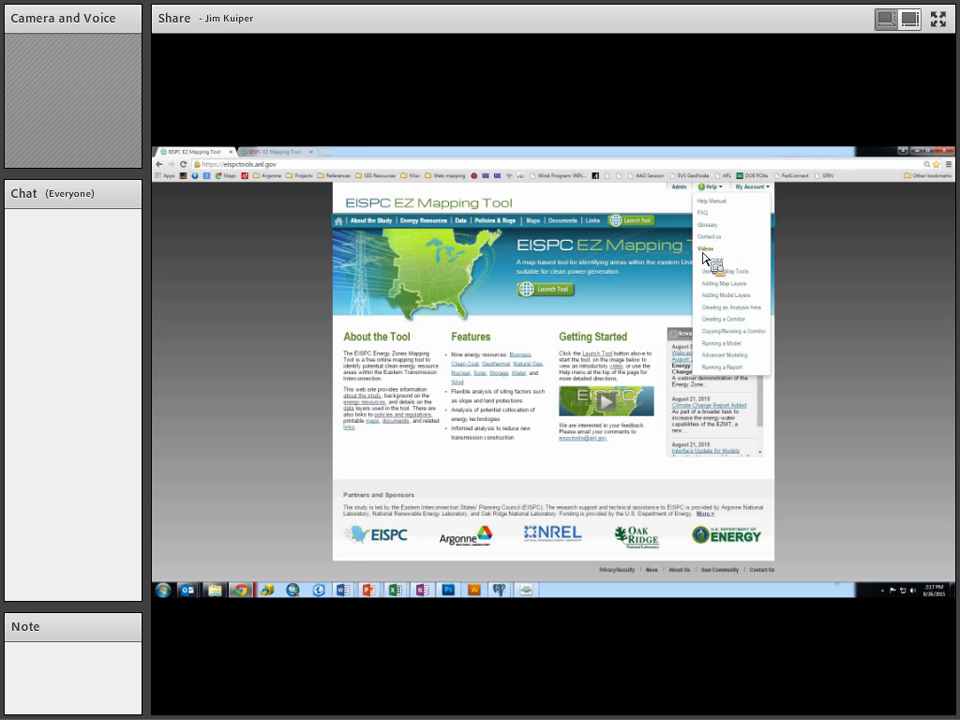
{"action": "left_click", "coordinate": [838, 302]}
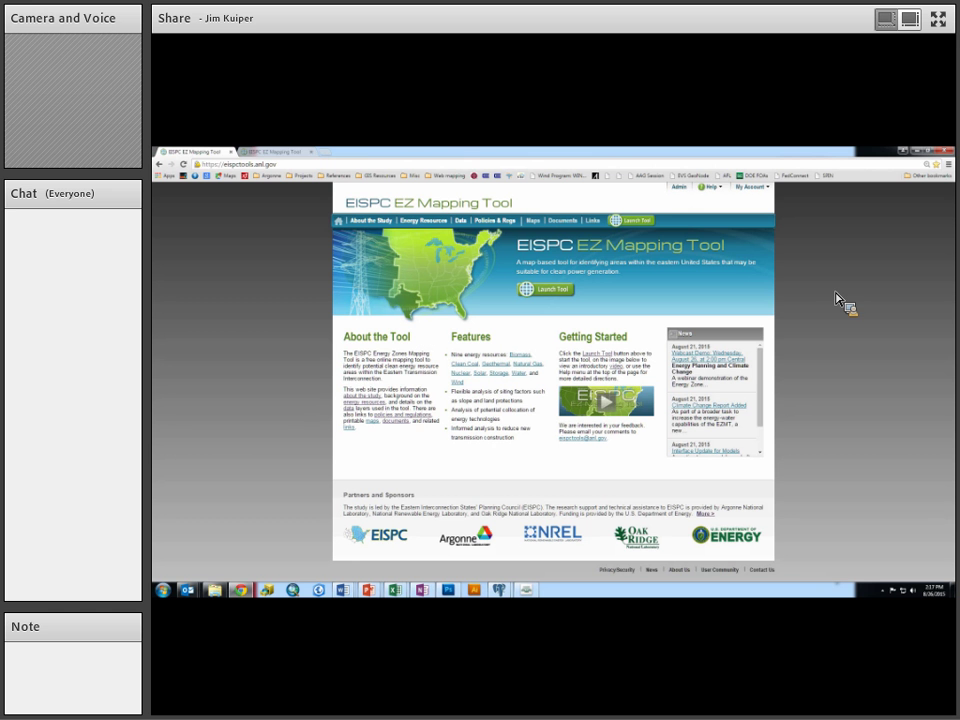
Set the map viewer's base map to Google Terrain and zoom in on the southeastern United States
{"action": "left_click", "coordinate": [268, 152]}
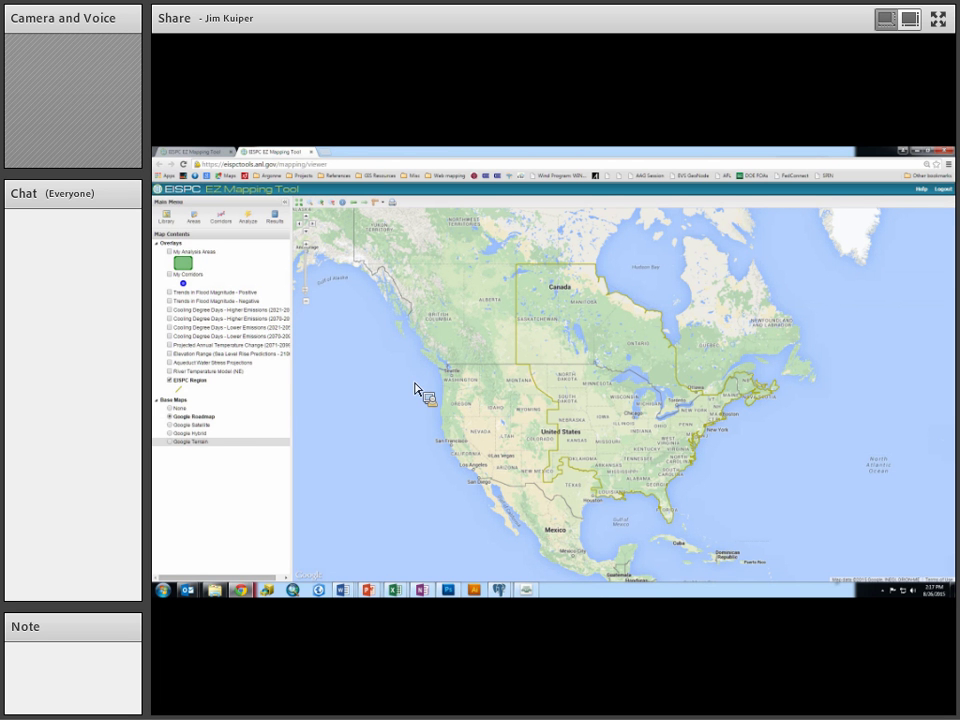
{"action": "left_click", "coordinate": [173, 444]}
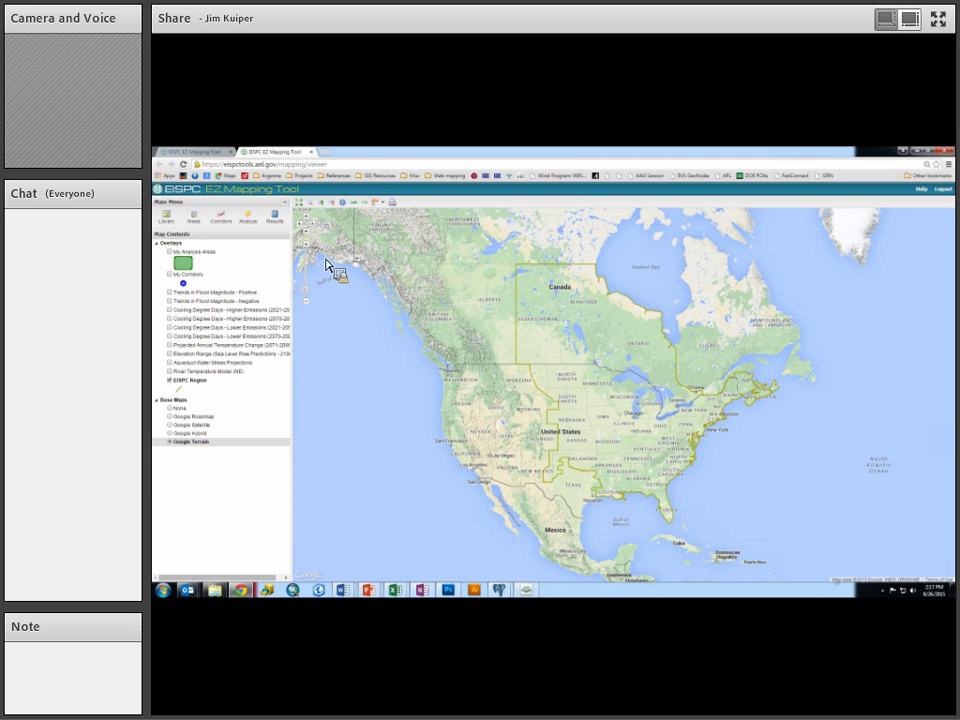
{"action": "left_click", "coordinate": [308, 205]}
{"action": "left_click_drag", "start_coordinate": [636, 436], "coordinate": [696, 502]}
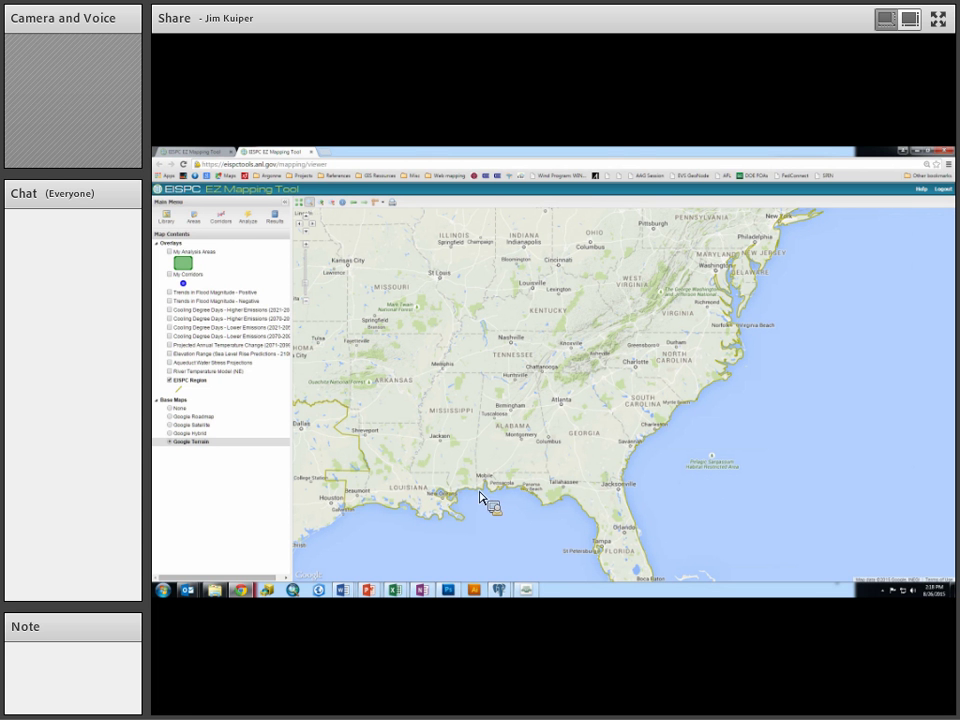
{"action": "left_click_drag", "start_coordinate": [211, 262], "coordinate": [198, 391]}
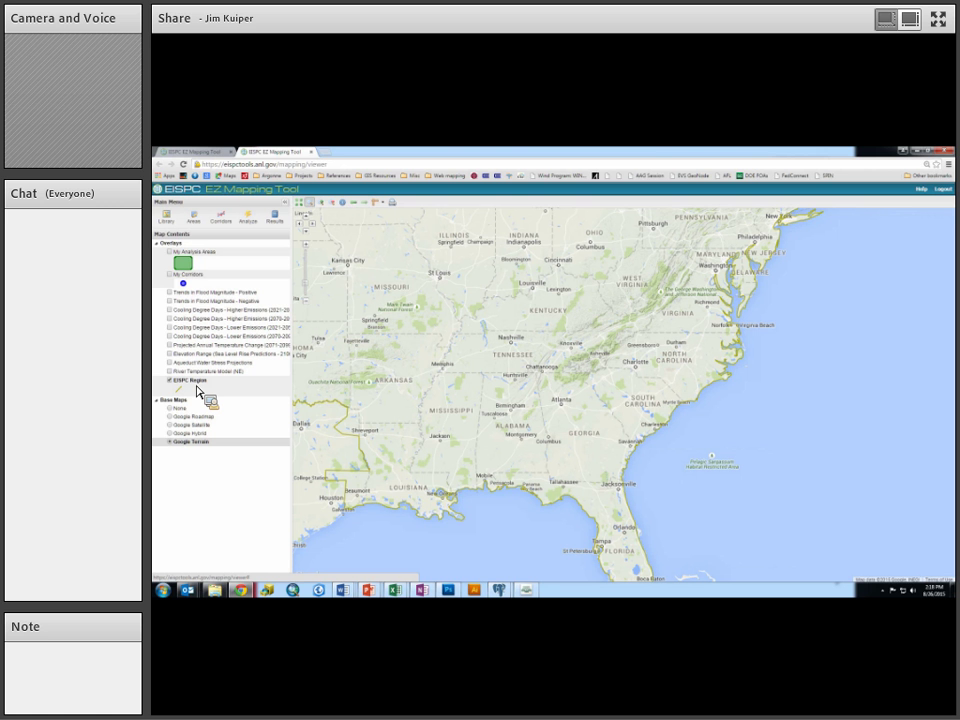
{"action": "left_click_drag", "start_coordinate": [197, 387], "coordinate": [200, 388]}
{"action": "left_click_drag", "start_coordinate": [200, 388], "coordinate": [166, 222]}
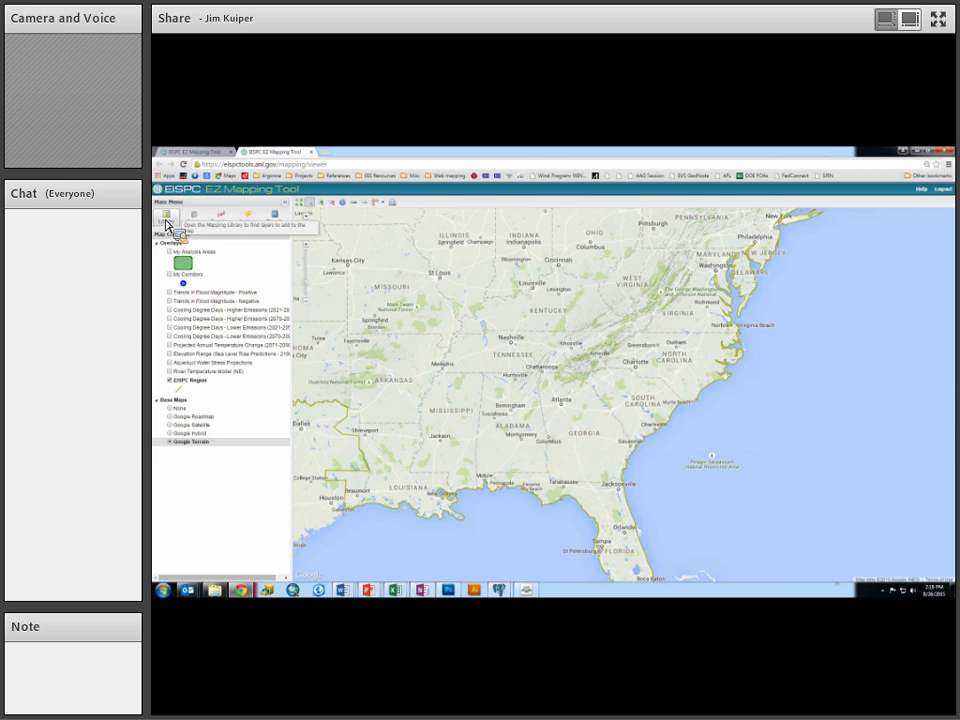
Open the Mapping Library and read the abstract of the 100 Year Flood Zone layer
{"action": "left_click", "coordinate": [166, 222]}
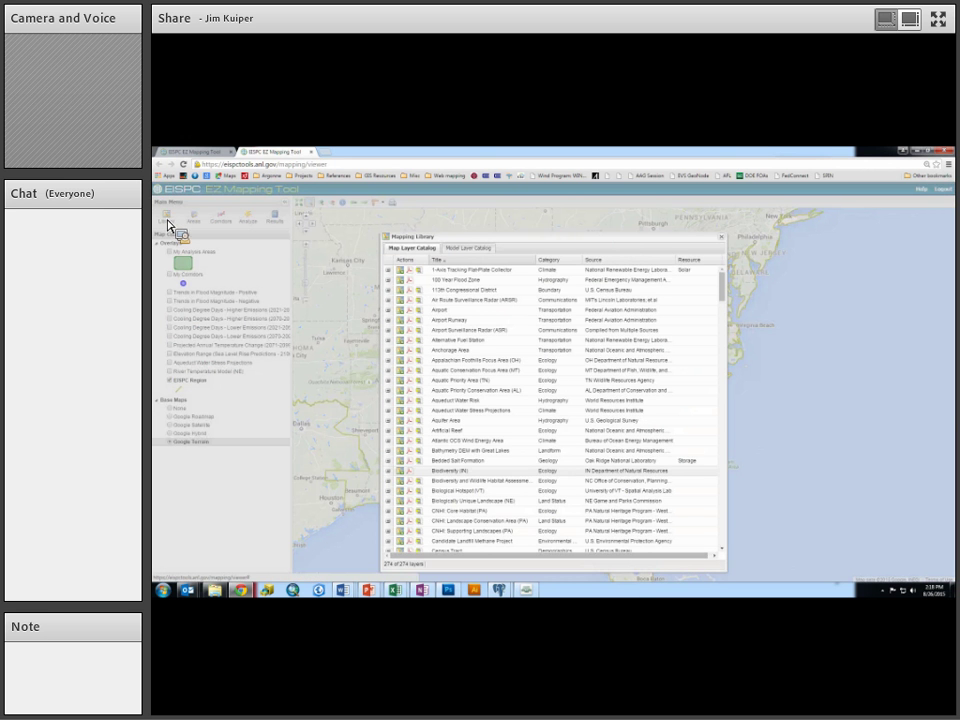
{"action": "left_click_drag", "start_coordinate": [452, 238], "coordinate": [400, 222]}
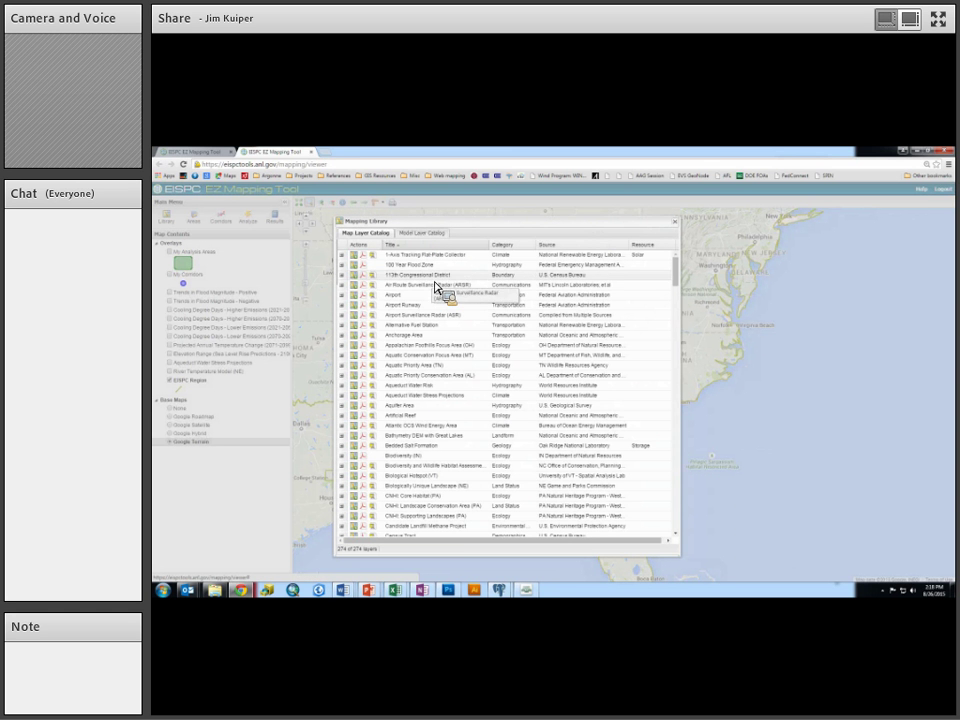
{"action": "left_click", "coordinate": [342, 265]}
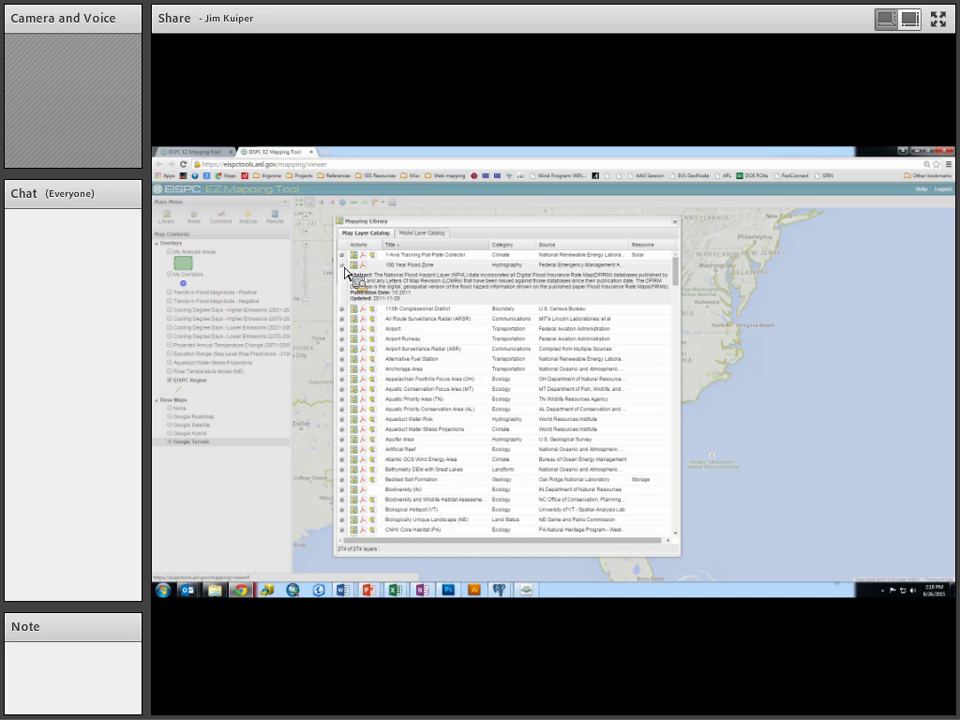
{"action": "left_click", "coordinate": [344, 268]}
Sort the map layer catalog by title in descending order and restore the ascending order
{"action": "left_click_drag", "start_coordinate": [424, 256], "coordinate": [443, 248]}
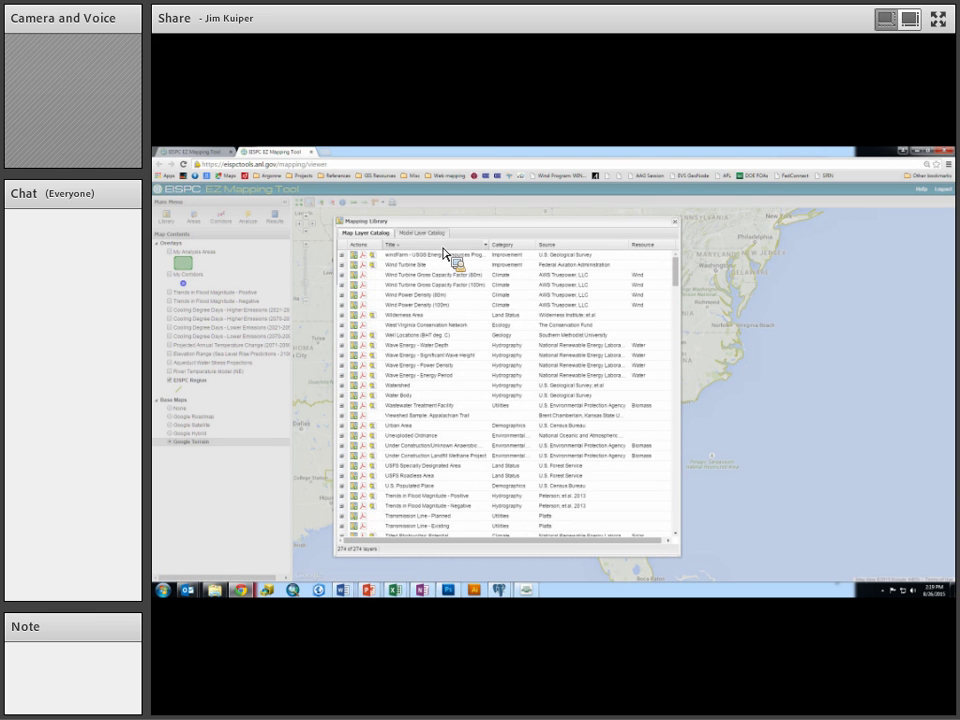
{"action": "left_click", "coordinate": [443, 248]}
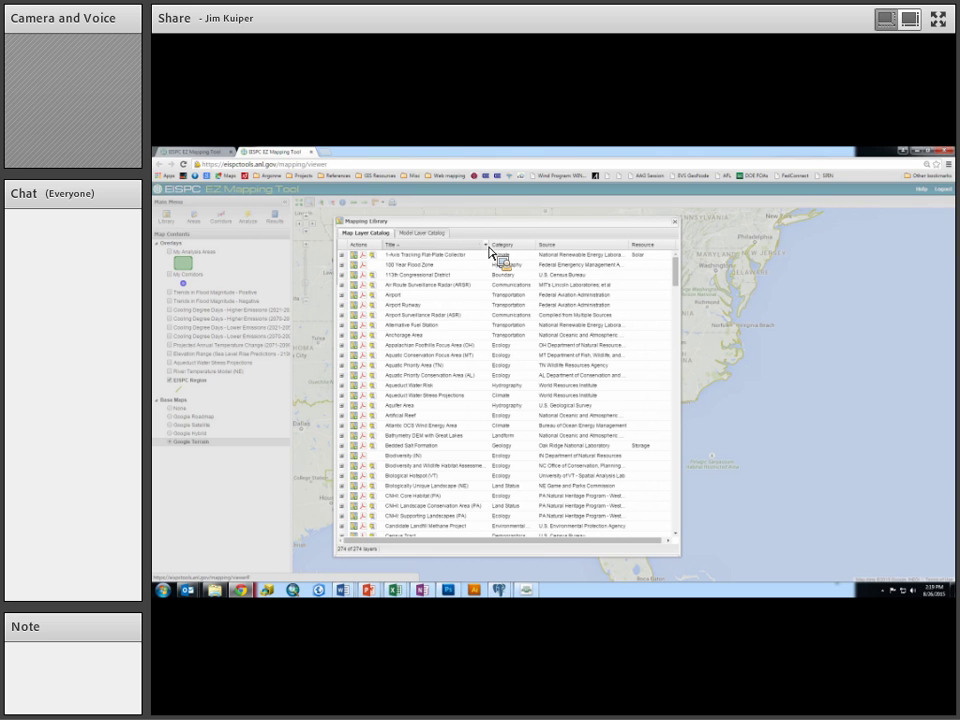
Filter the map layer catalog to titles containing "flood", review the matching layers and remove the filter
{"action": "left_click", "coordinate": [487, 246]}
{"action": "mouse_move", "coordinate": [499, 283]}
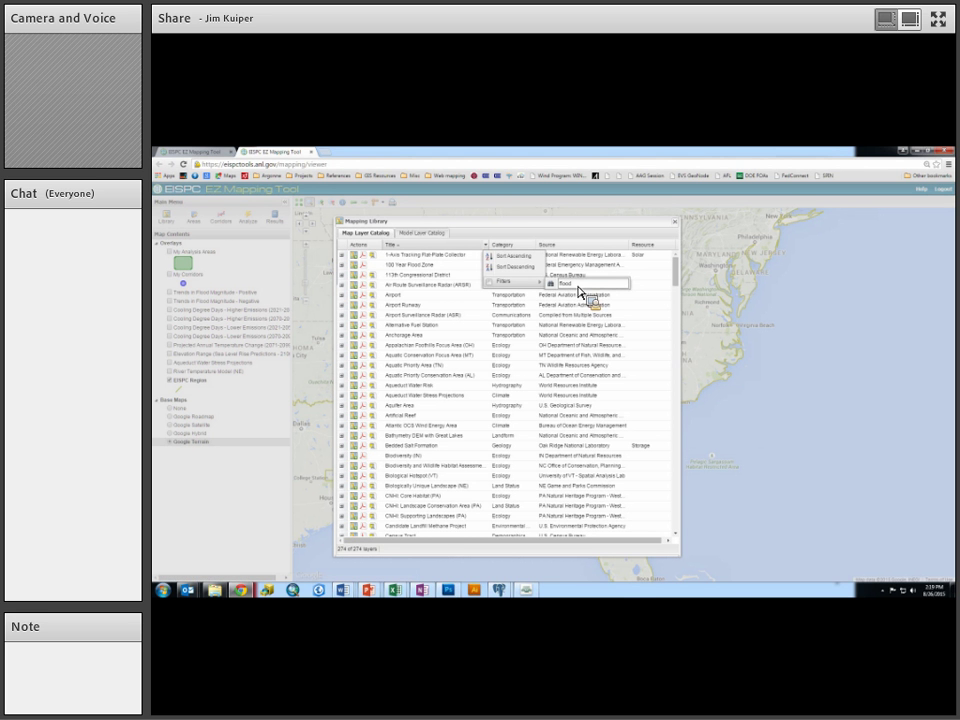
{"action": "key", "text": "Return"}
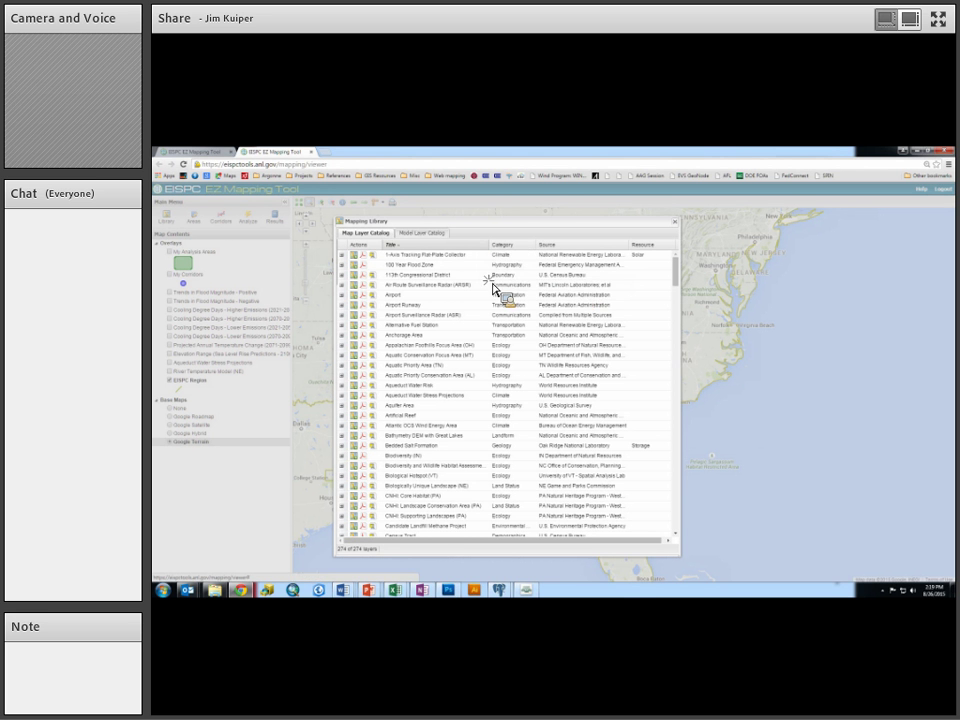
{"action": "left_click_drag", "start_coordinate": [461, 273], "coordinate": [417, 299]}
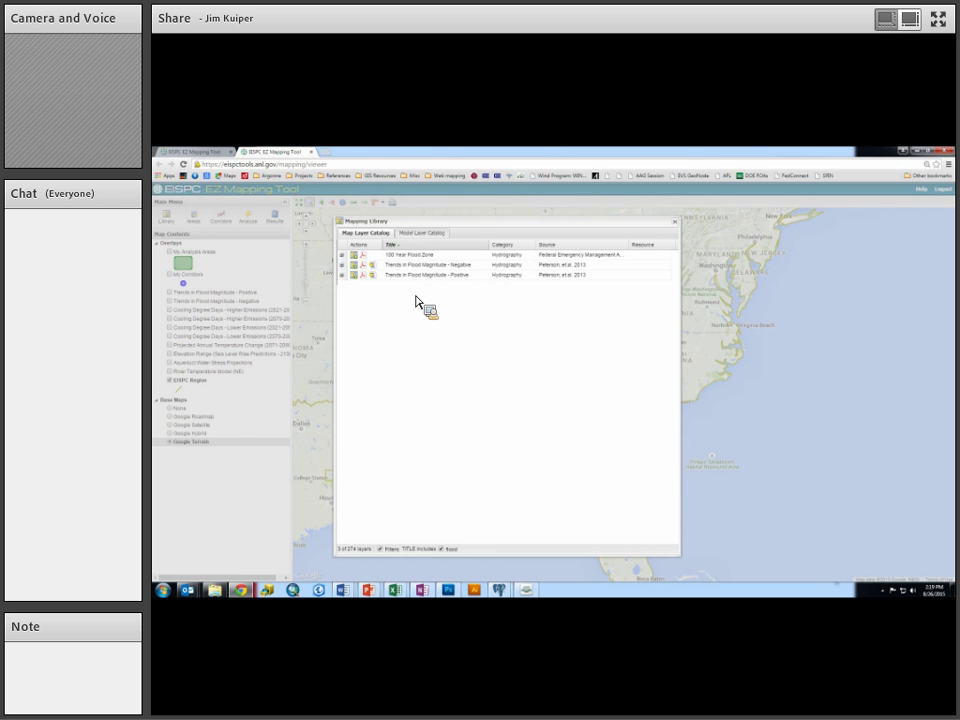
{"action": "left_click_drag", "start_coordinate": [417, 300], "coordinate": [535, 252]}
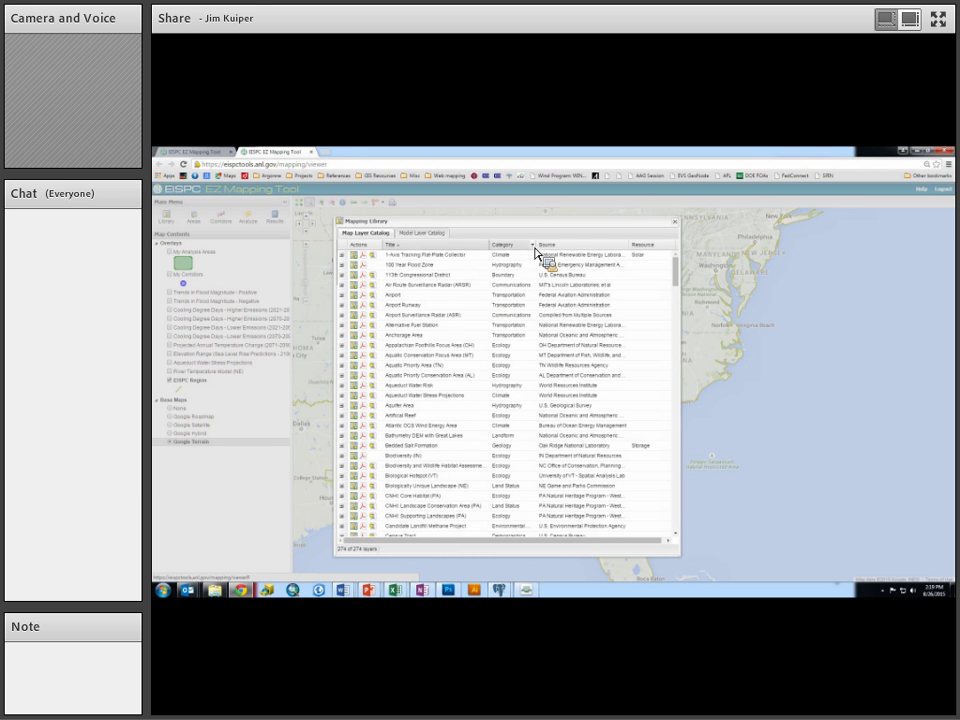
Filter the map layer catalog to the Climate category and review the listed layers
{"action": "left_click", "coordinate": [535, 252]}
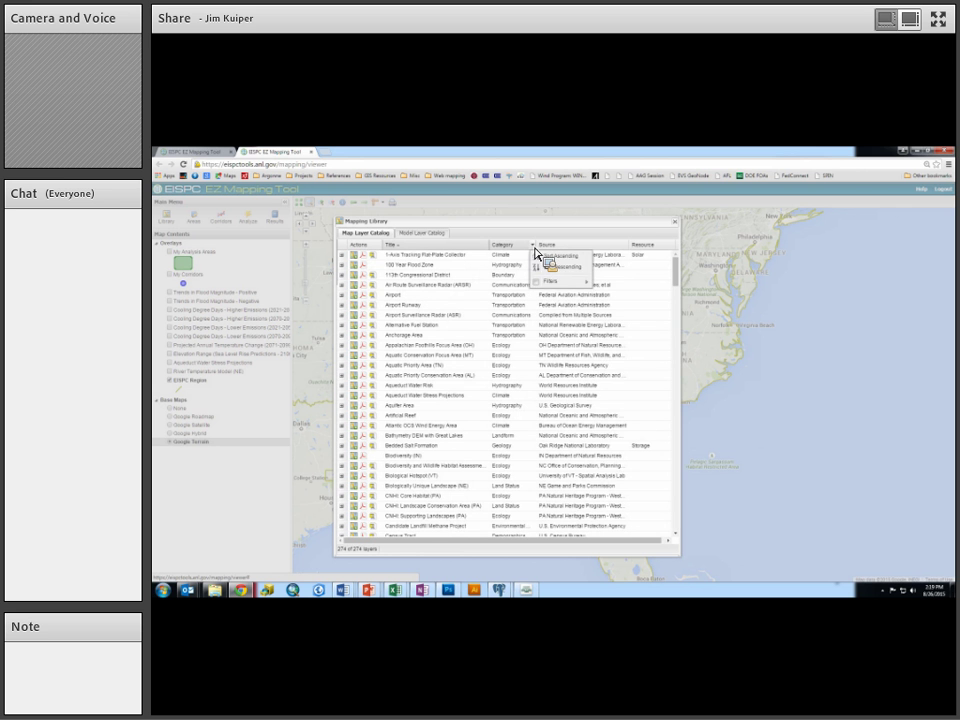
{"action": "mouse_move", "coordinate": [552, 292]}
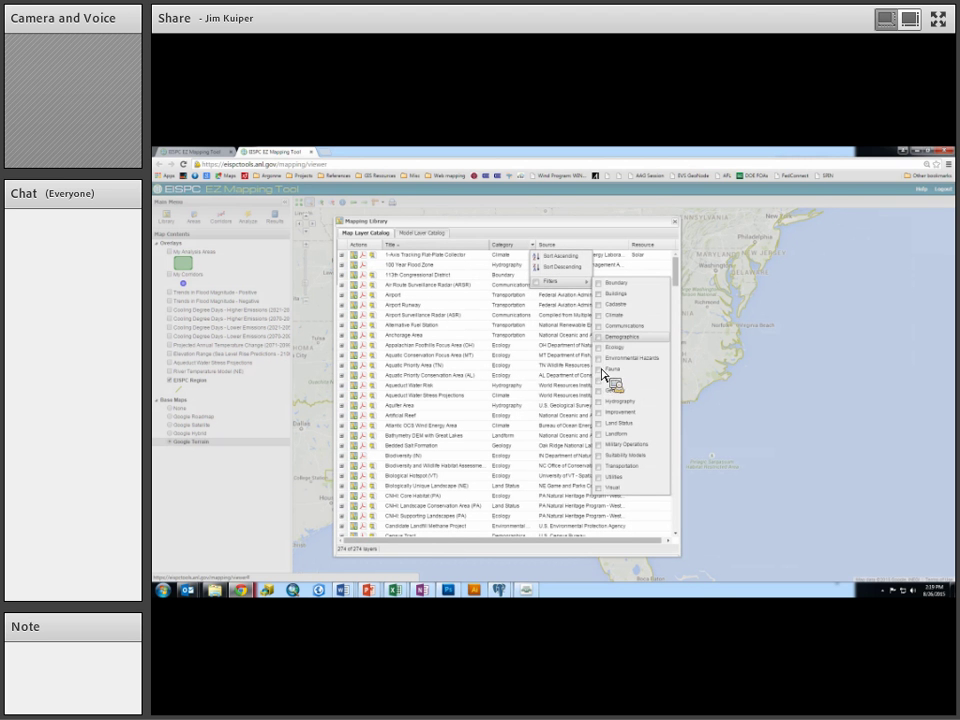
{"action": "left_click", "coordinate": [600, 316]}
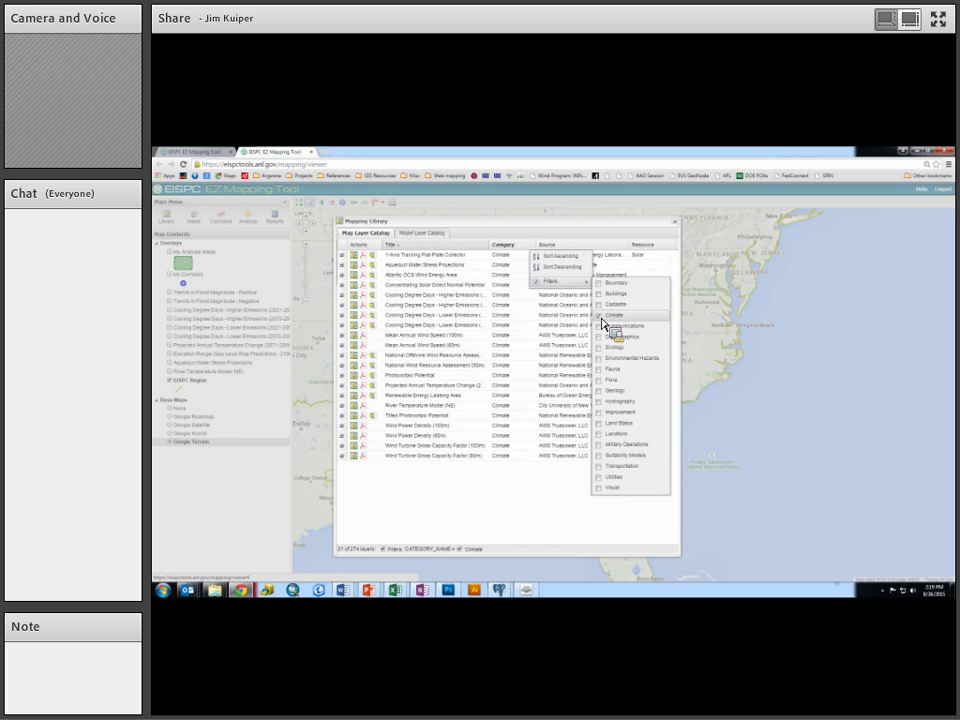
{"action": "left_click", "coordinate": [444, 509]}
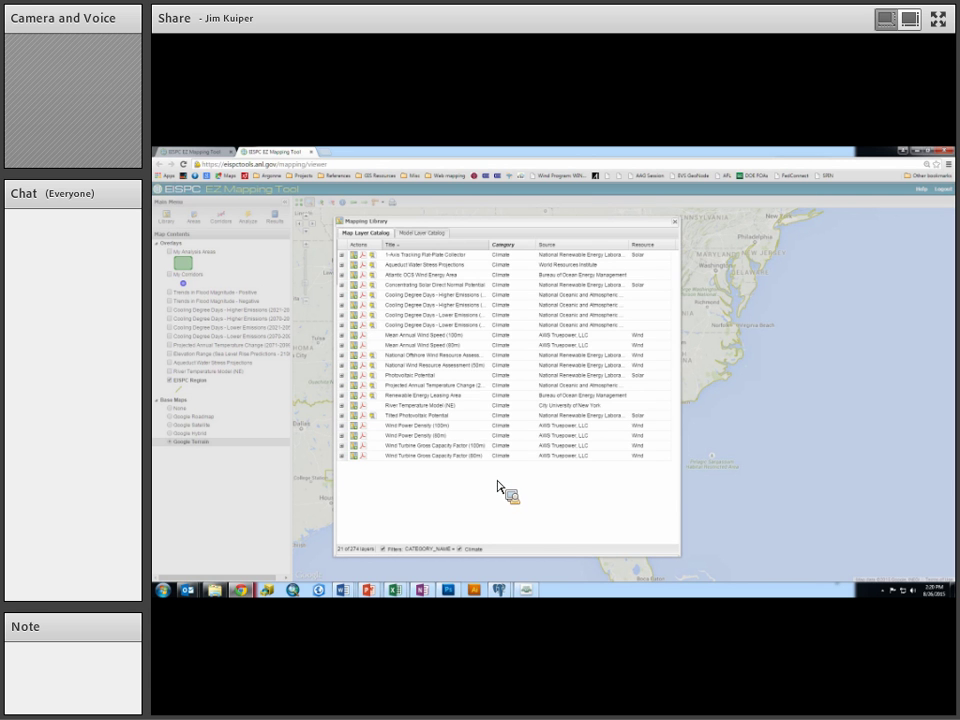
Remove the Climate category filter from the layer catalog and close the Mapping Library
{"action": "left_click", "coordinate": [532, 245]}
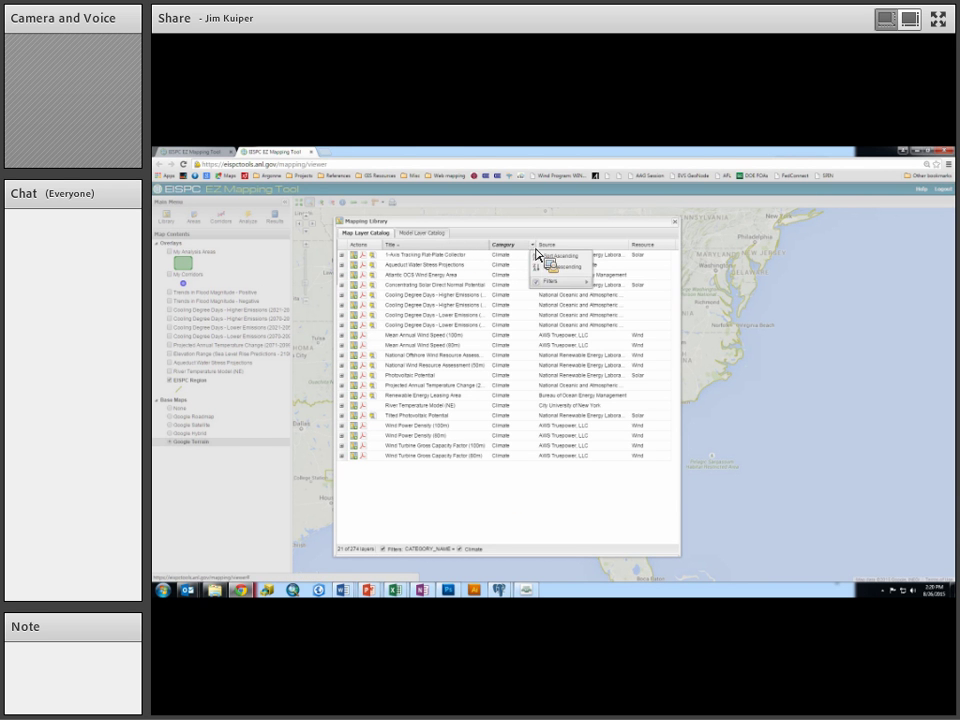
{"action": "left_click", "coordinate": [540, 290]}
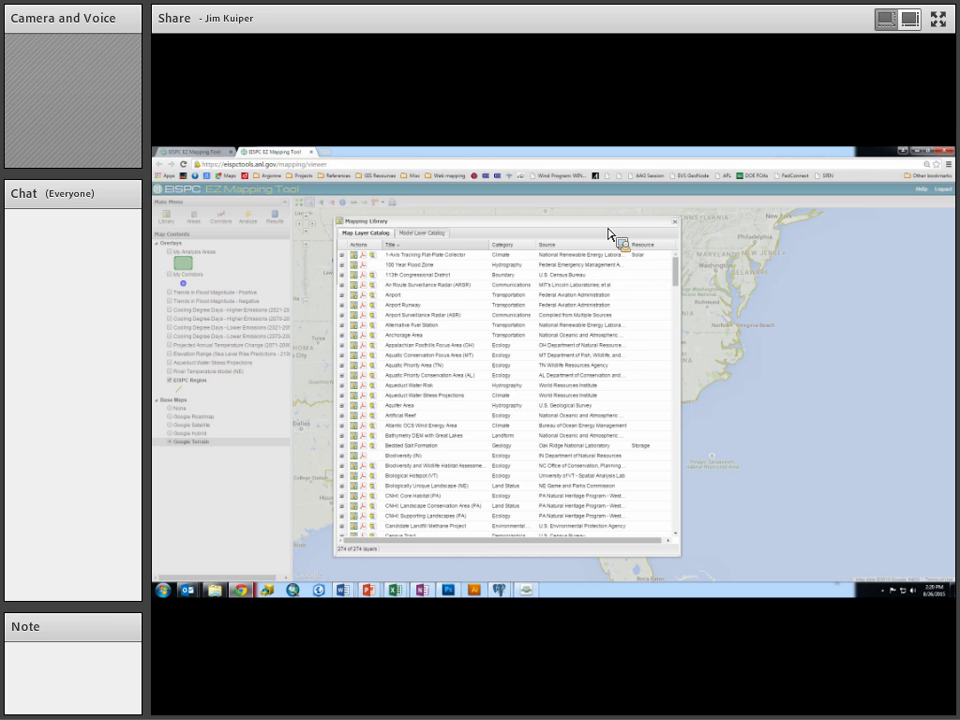
{"action": "left_click", "coordinate": [674, 222]}
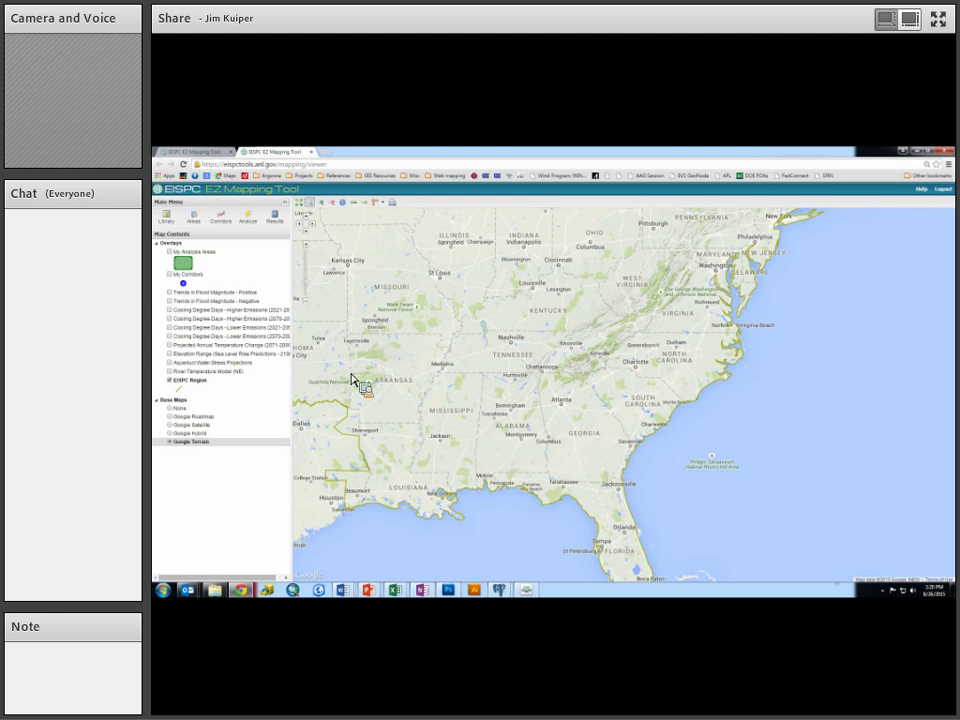
Show the positive and negative Trends in Flood Magnitude layers on the map at its full extent
{"action": "left_click", "coordinate": [171, 293]}
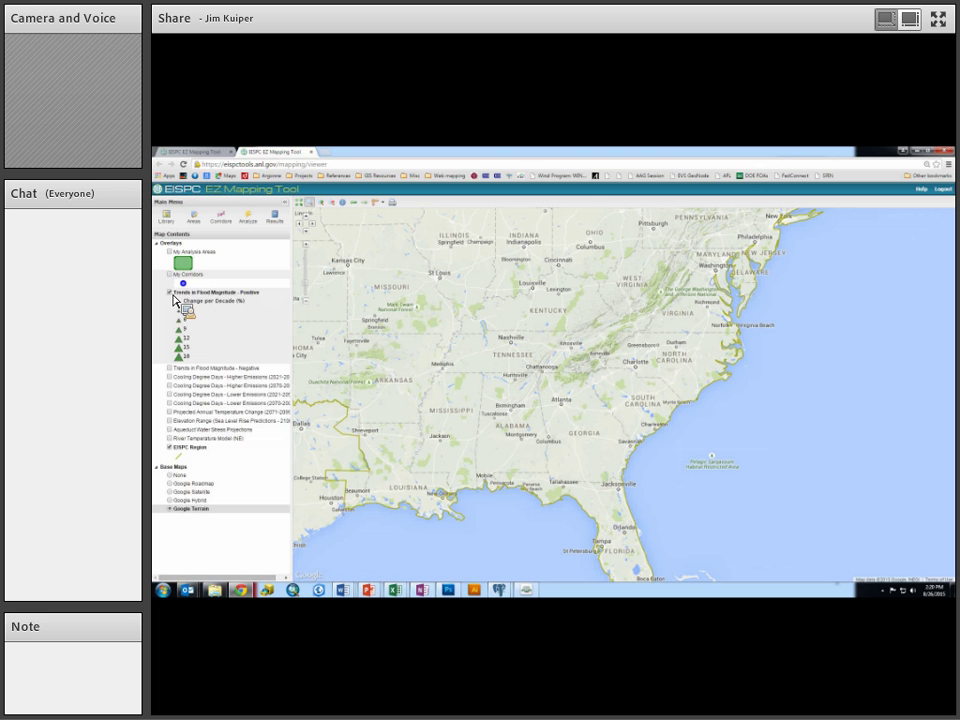
{"action": "left_click", "coordinate": [170, 368]}
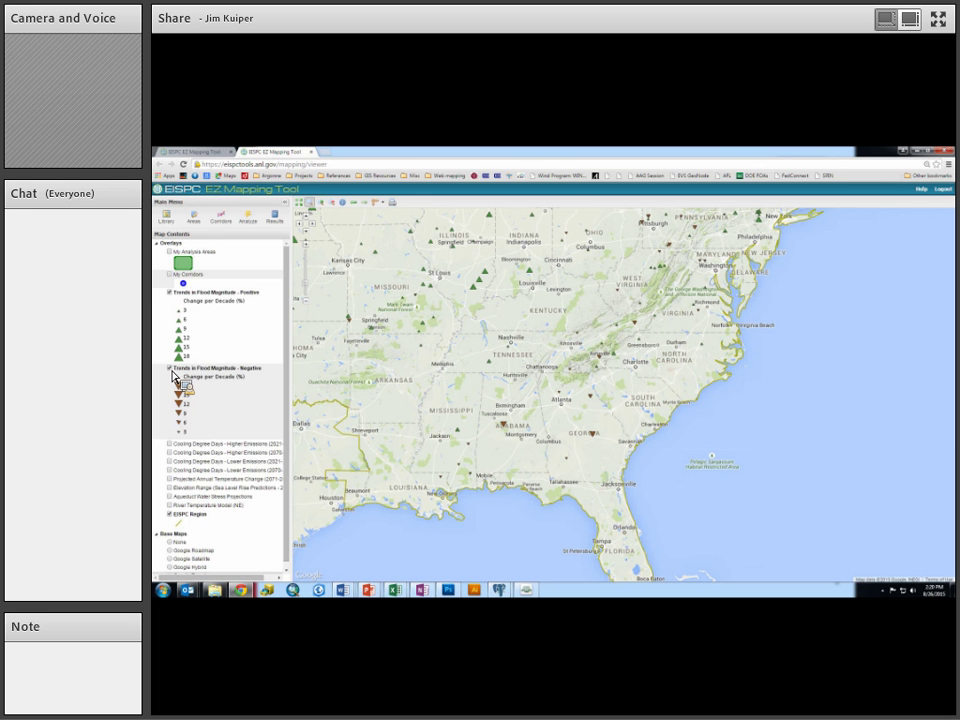
{"action": "left_click", "coordinate": [302, 206]}
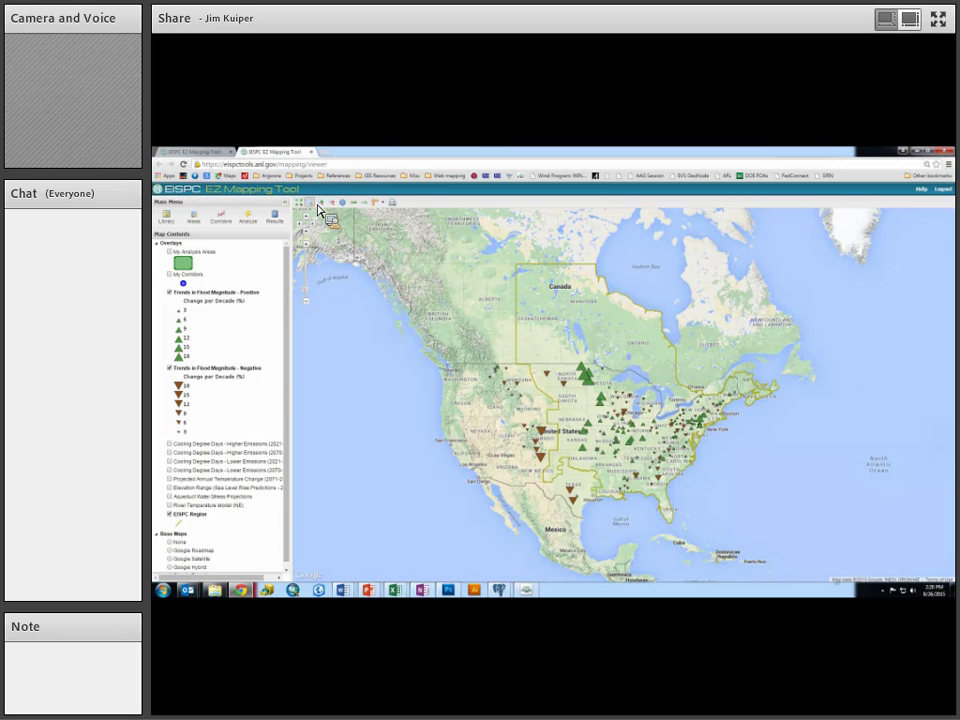
Identify the positive flood magnitude trend point near Minneapolis, review its attributes and close the results
{"action": "left_click", "coordinate": [579, 366]}
{"action": "scroll", "coordinate": [664, 454], "scroll_direction": "up", "scroll_amount": 2}
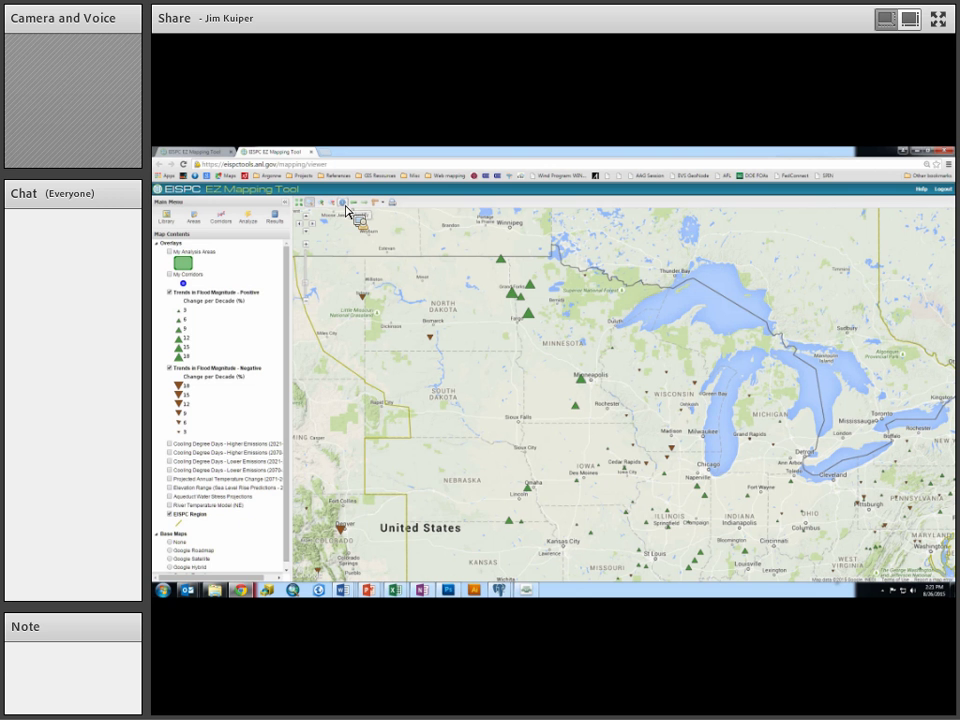
{"action": "left_click", "coordinate": [581, 384]}
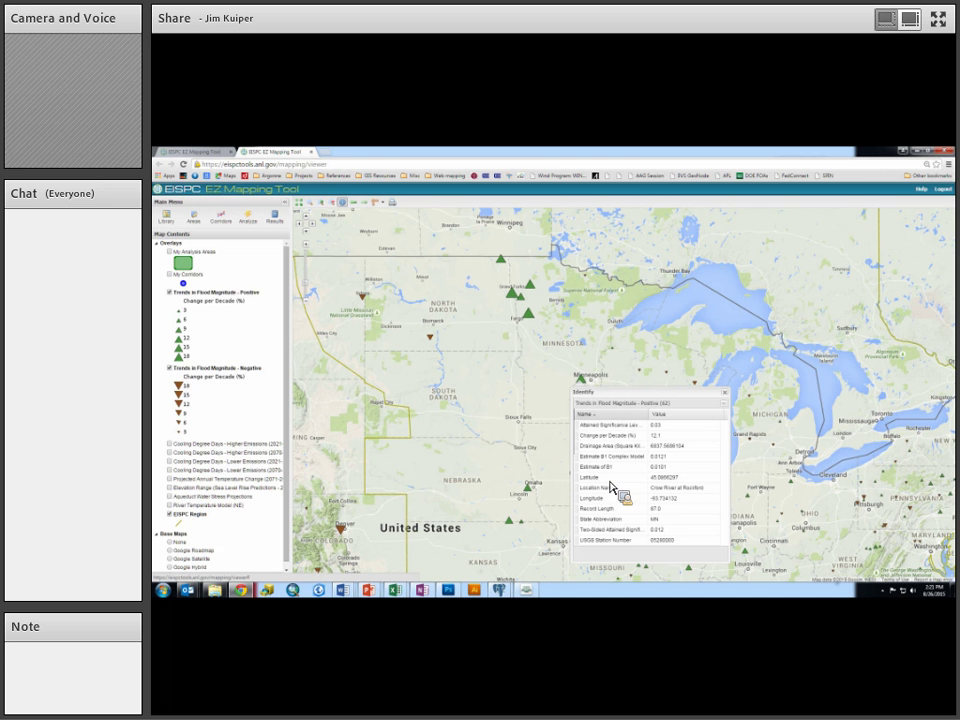
{"action": "left_click", "coordinate": [726, 394]}
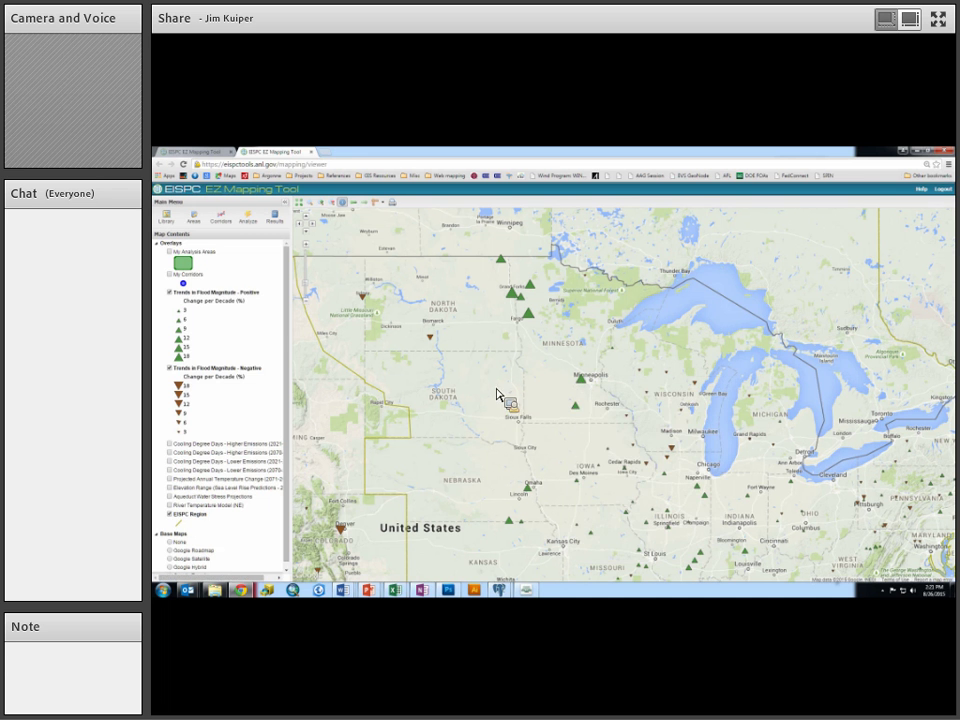
Open the metadata PDF of the Trends in Flood Magnitude - Positive layer and read through it
{"action": "right_click", "coordinate": [228, 322]}
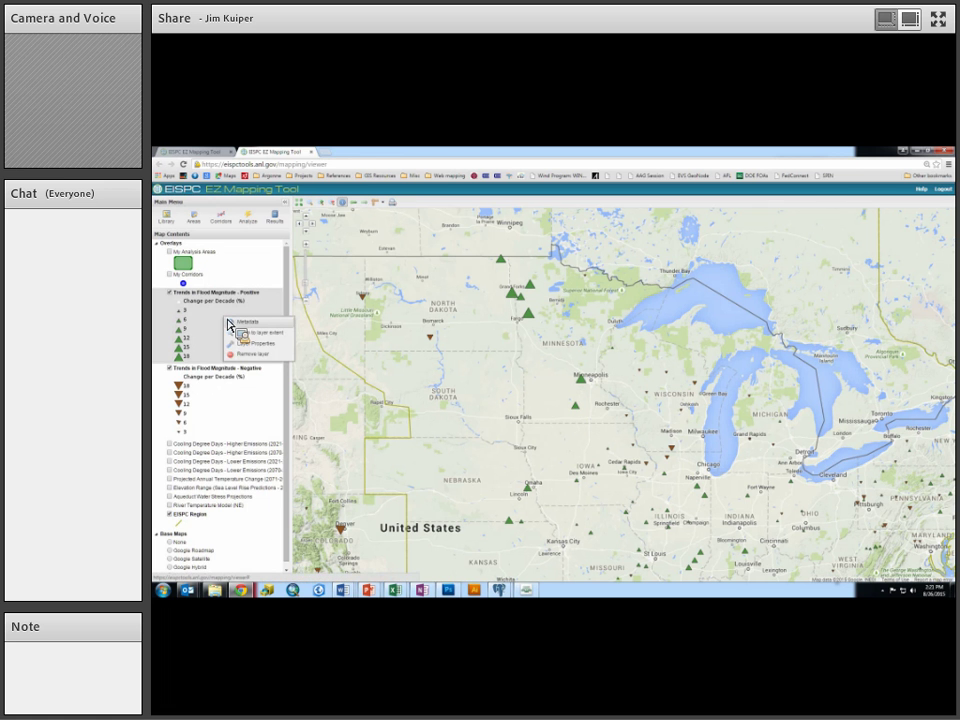
{"action": "left_click", "coordinate": [249, 323]}
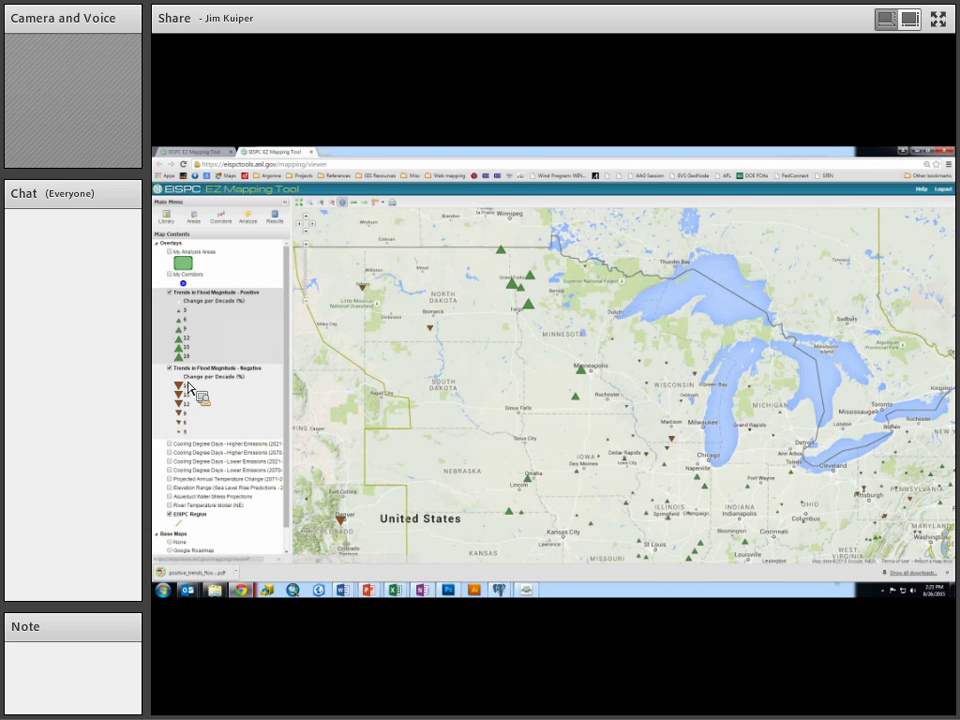
{"action": "left_click", "coordinate": [176, 576]}
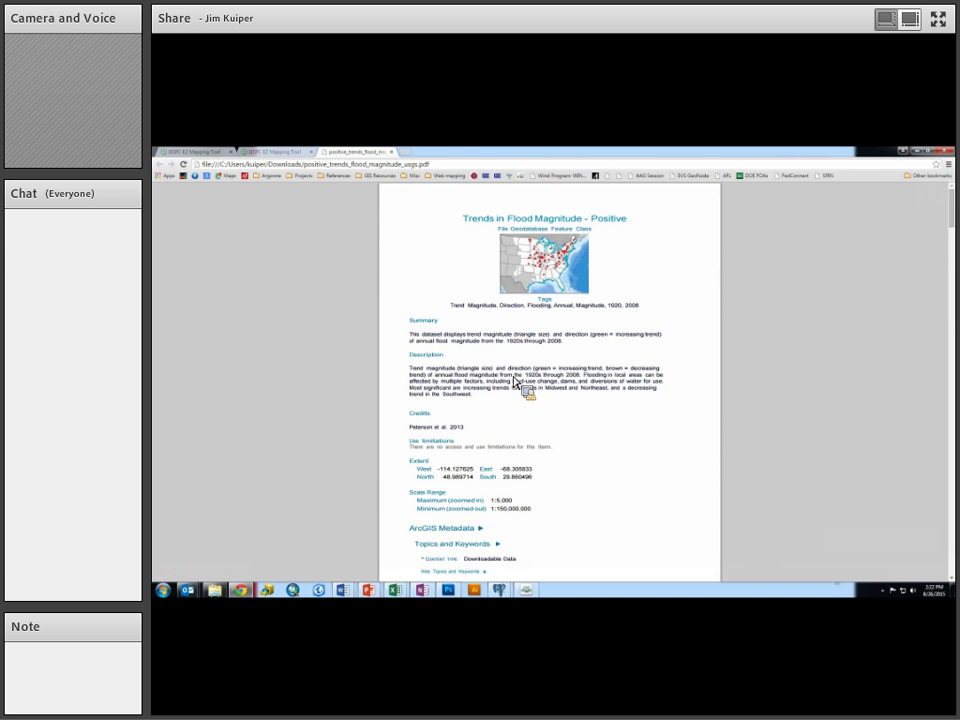
{"action": "scroll", "coordinate": [535, 410], "scroll_direction": "down", "scroll_amount": 5}
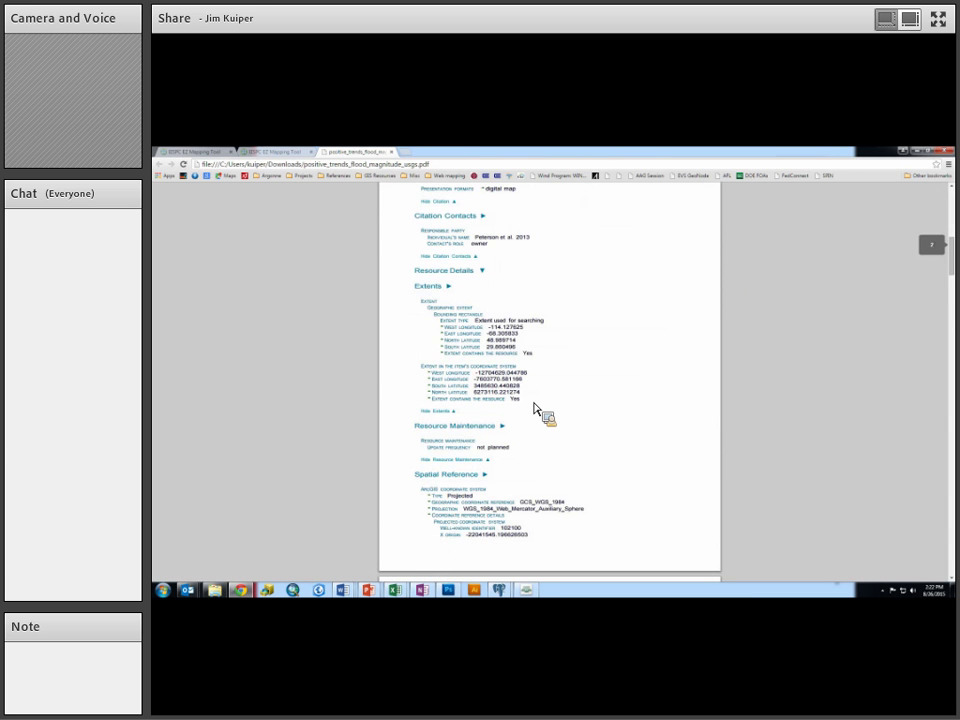
Examine the extents, spatial reference and field descriptions in the positive flood magnitude metadata and close the PDF
{"action": "scroll", "coordinate": [550, 435], "scroll_direction": "down", "scroll_amount": 3}
{"action": "scroll", "coordinate": [550, 435], "scroll_direction": "down", "scroll_amount": 4}
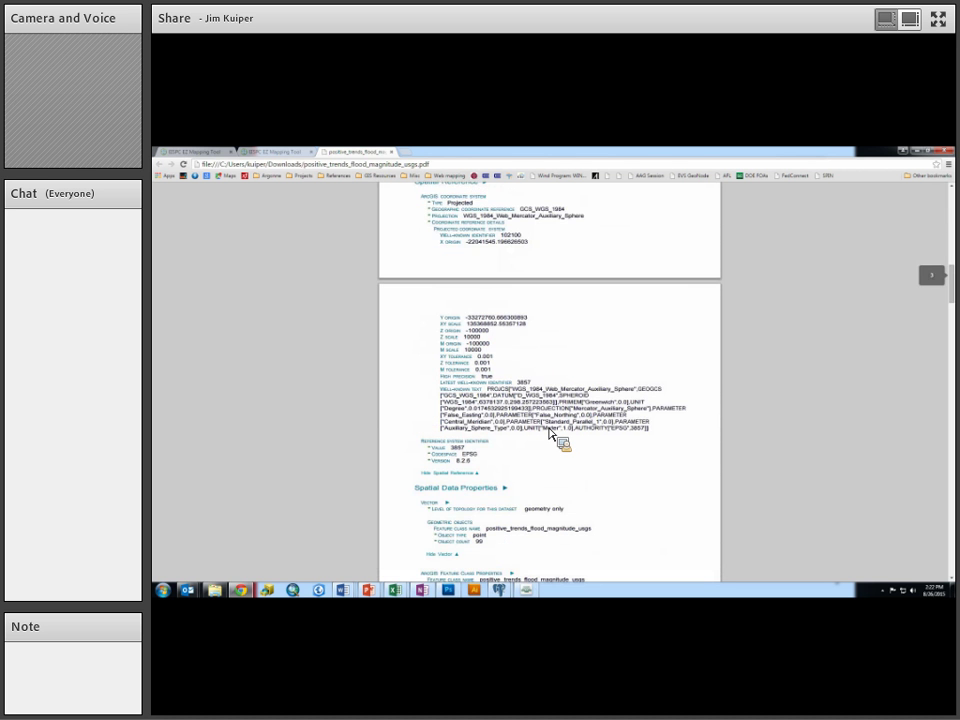
{"action": "scroll", "coordinate": [549, 432], "scroll_direction": "down", "scroll_amount": 8}
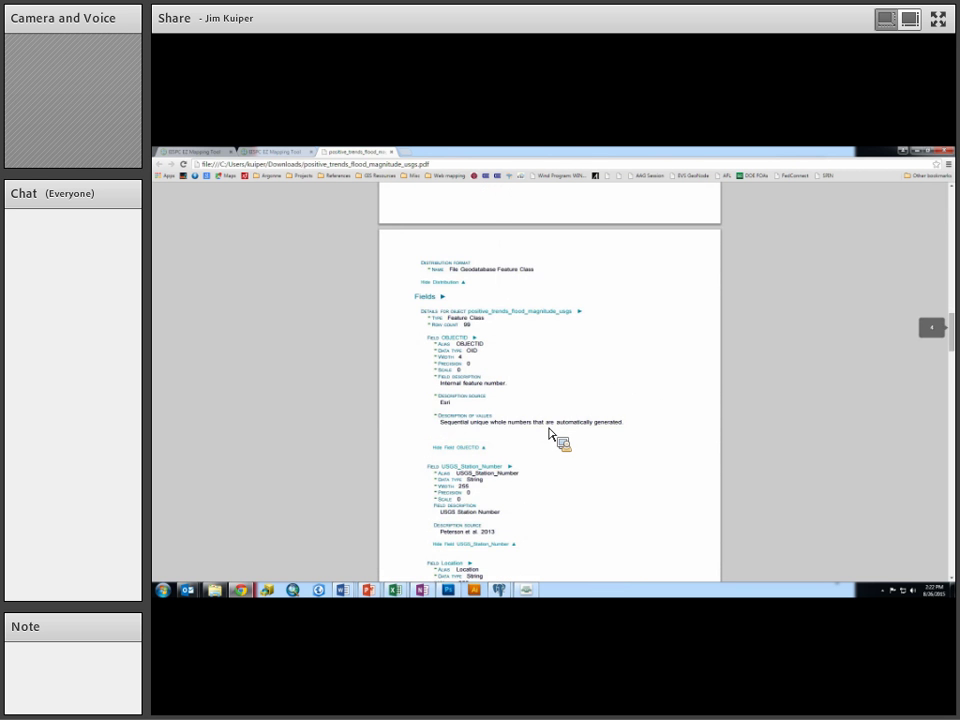
{"action": "scroll", "coordinate": [549, 433], "scroll_direction": "down", "scroll_amount": 5}
{"action": "scroll", "coordinate": [549, 434], "scroll_direction": "down", "scroll_amount": 6}
{"action": "scroll", "coordinate": [549, 434], "scroll_direction": "down", "scroll_amount": 4}
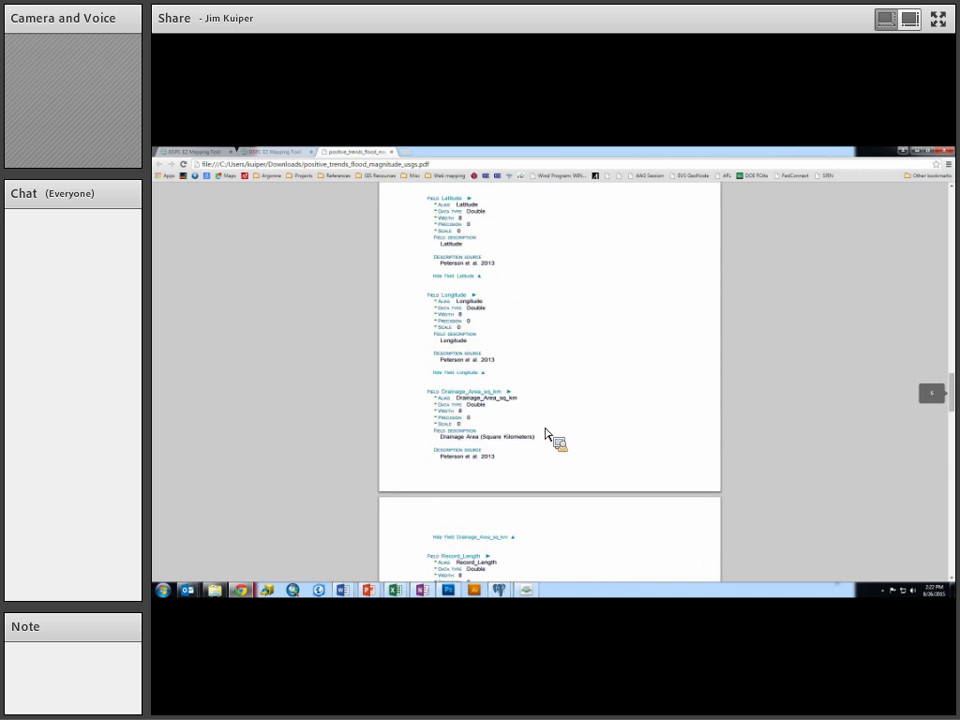
{"action": "left_click", "coordinate": [391, 152]}
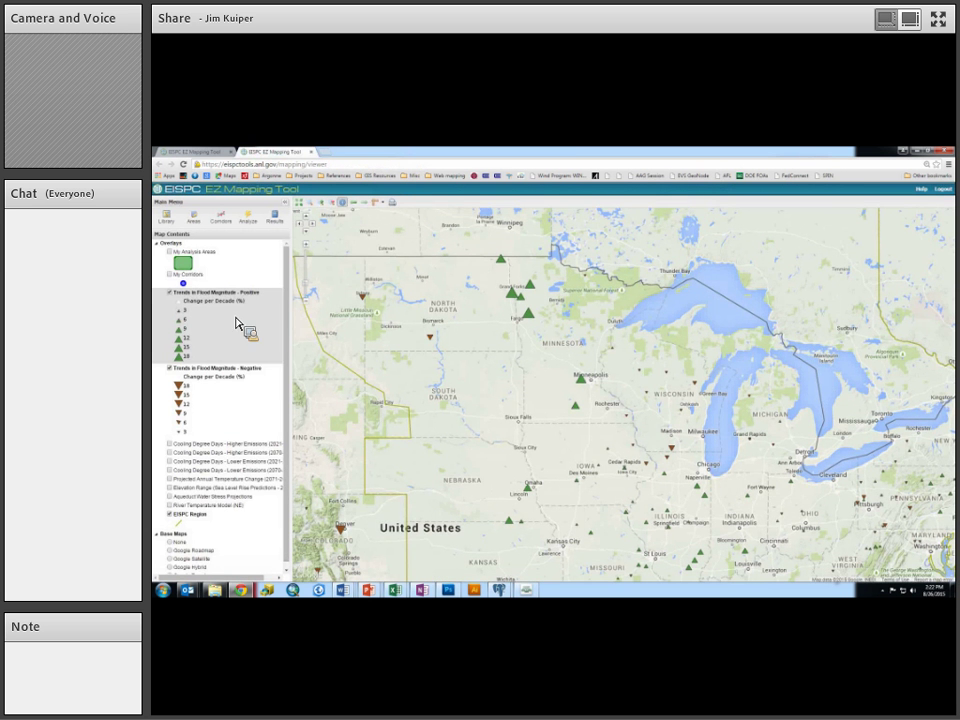
Open the Mapping Library and filter the map layer catalog to titles containing "flood" to review the matching layers
{"action": "left_click", "coordinate": [170, 219]}
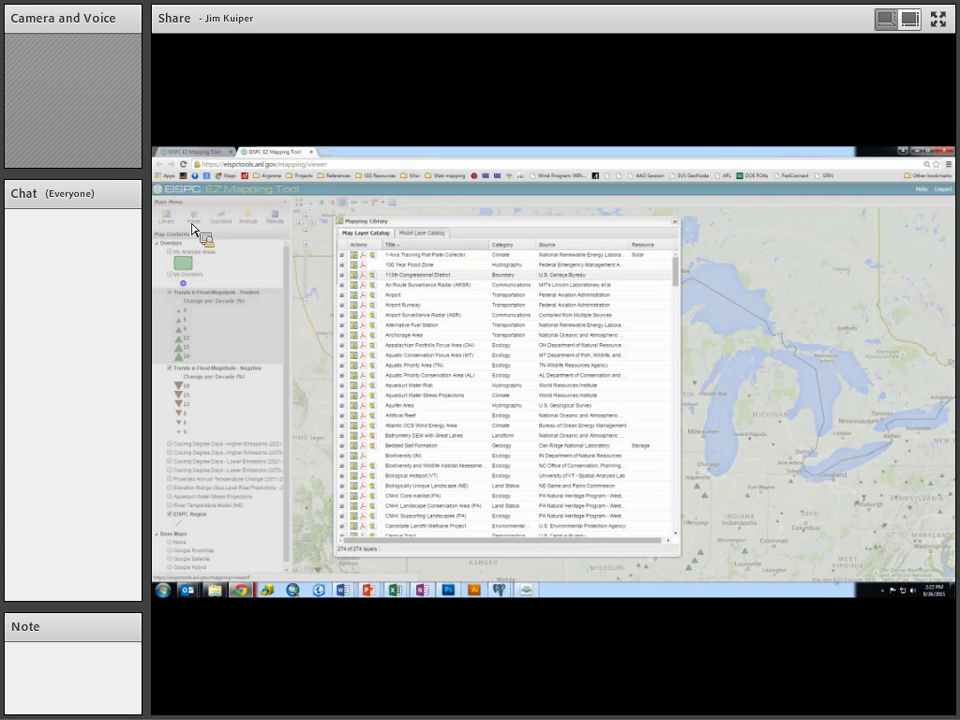
{"action": "left_click", "coordinate": [486, 246]}
{"action": "mouse_move", "coordinate": [514, 283]}
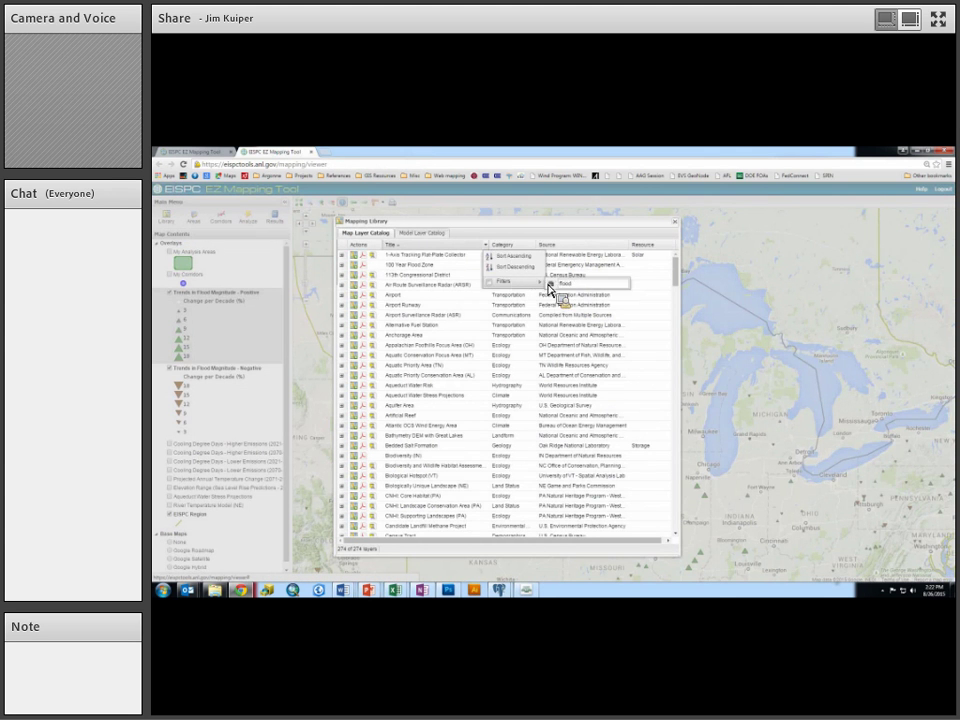
{"action": "key", "text": "Return"}
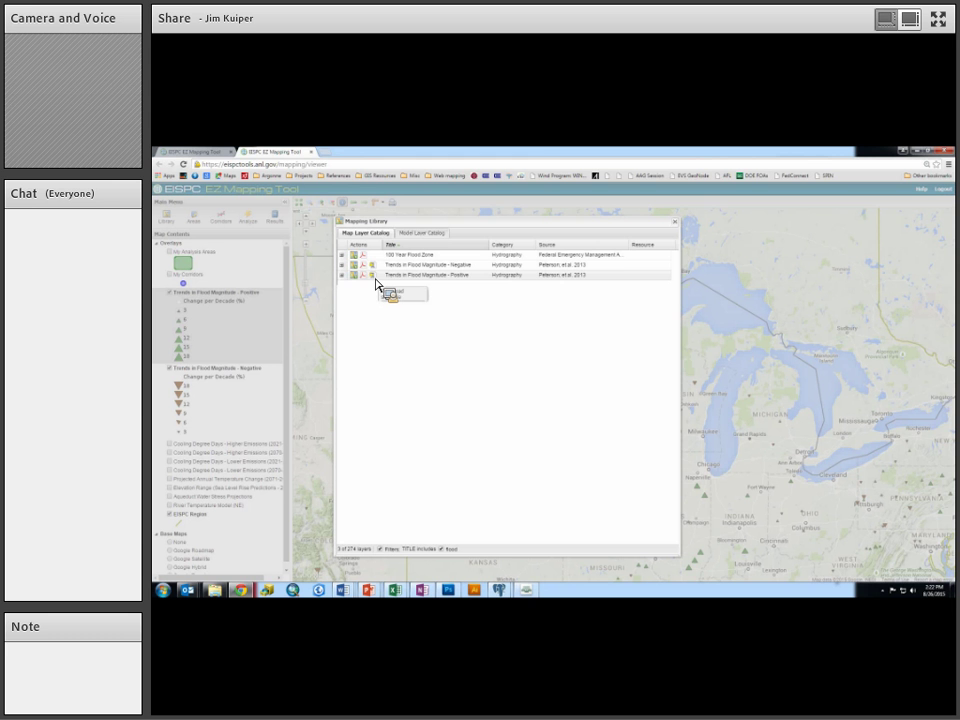
{"action": "left_click_drag", "start_coordinate": [376, 284], "coordinate": [433, 352]}
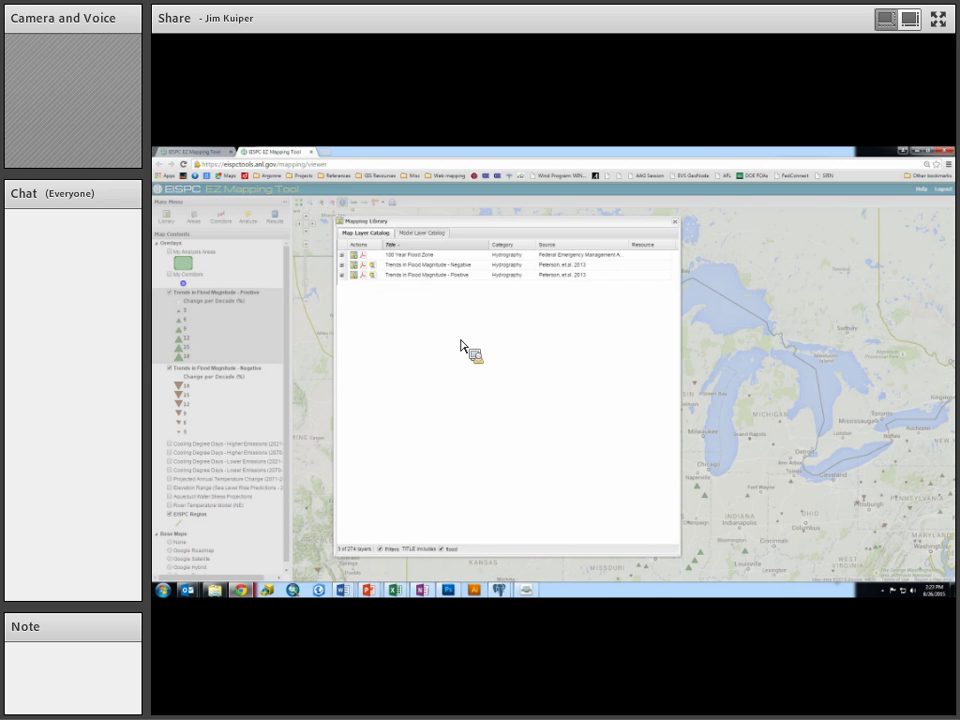
Remove the "flood" title filter from the map layer catalog and close the Mapping Library
{"action": "left_click", "coordinate": [491, 251]}
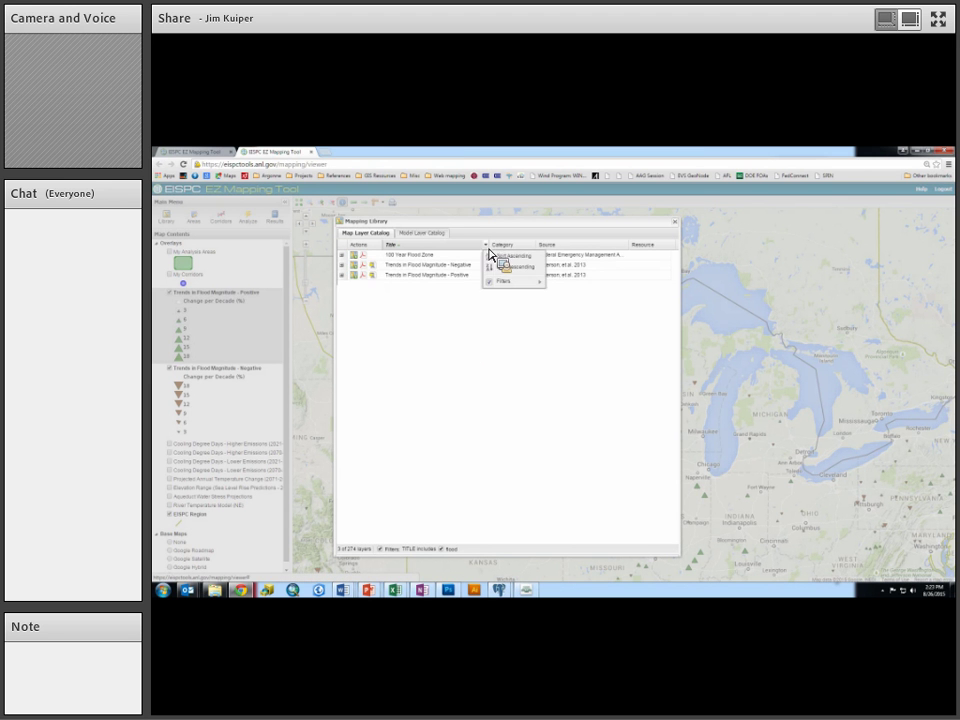
{"action": "left_click", "coordinate": [495, 290]}
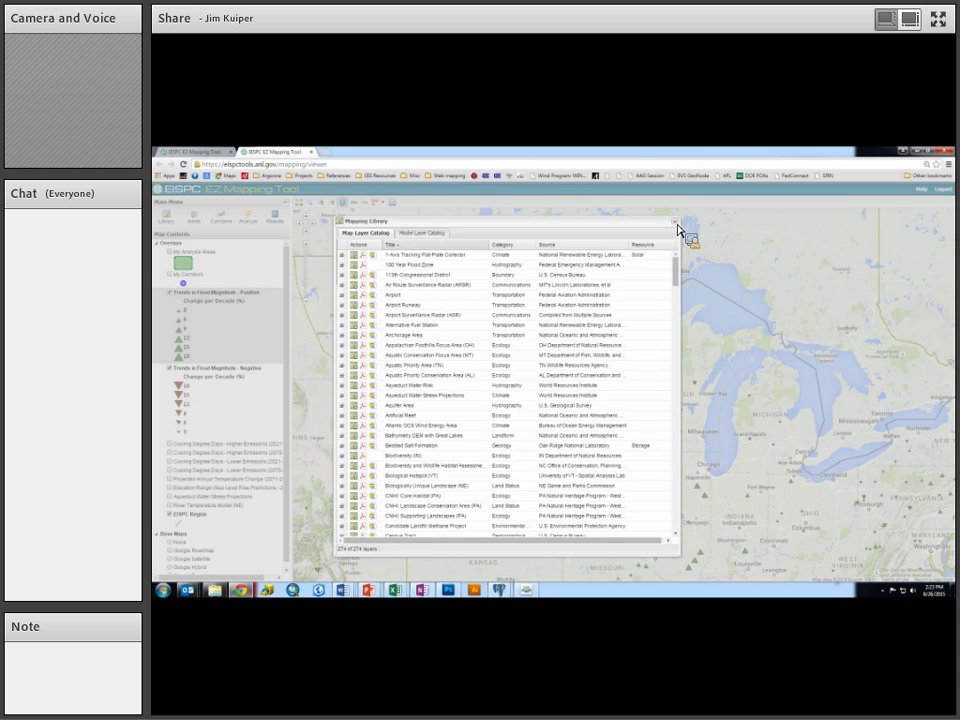
{"action": "left_click", "coordinate": [677, 224]}
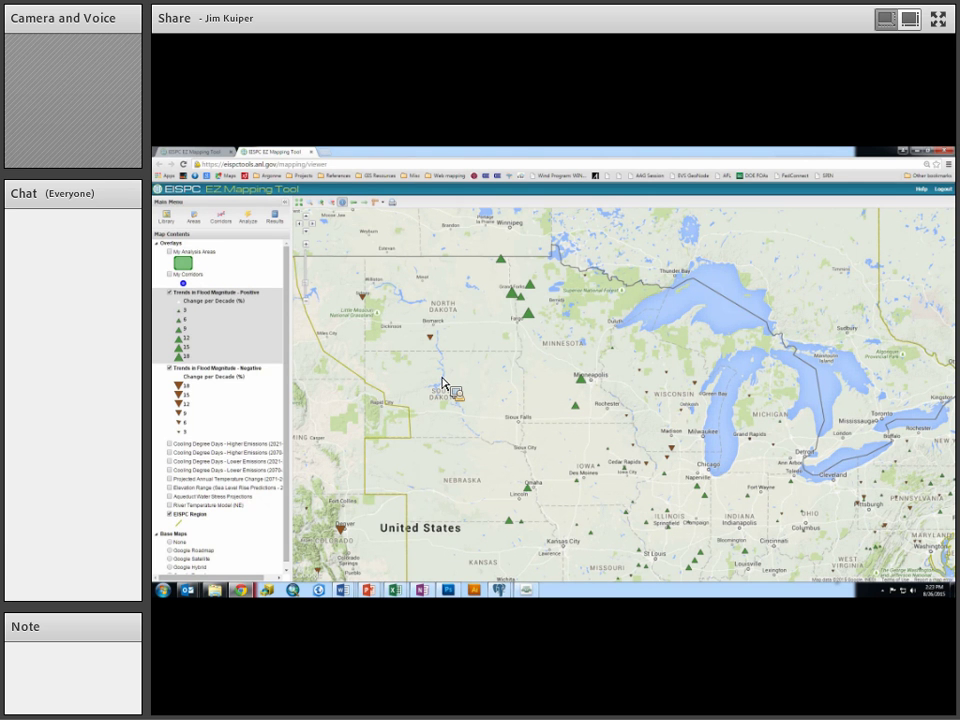
Hide both Trends in Flood Magnitude layers, return the map to its full extent and widen the layer list to show complete names
{"action": "left_click", "coordinate": [170, 292]}
{"action": "left_click", "coordinate": [171, 301]}
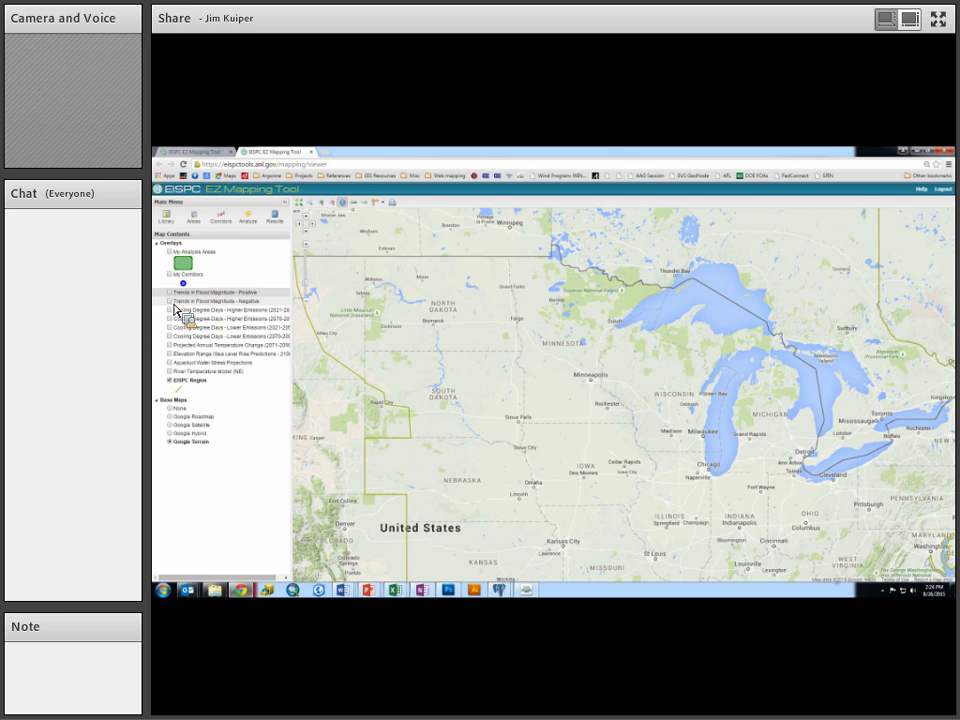
{"action": "left_click", "coordinate": [305, 216]}
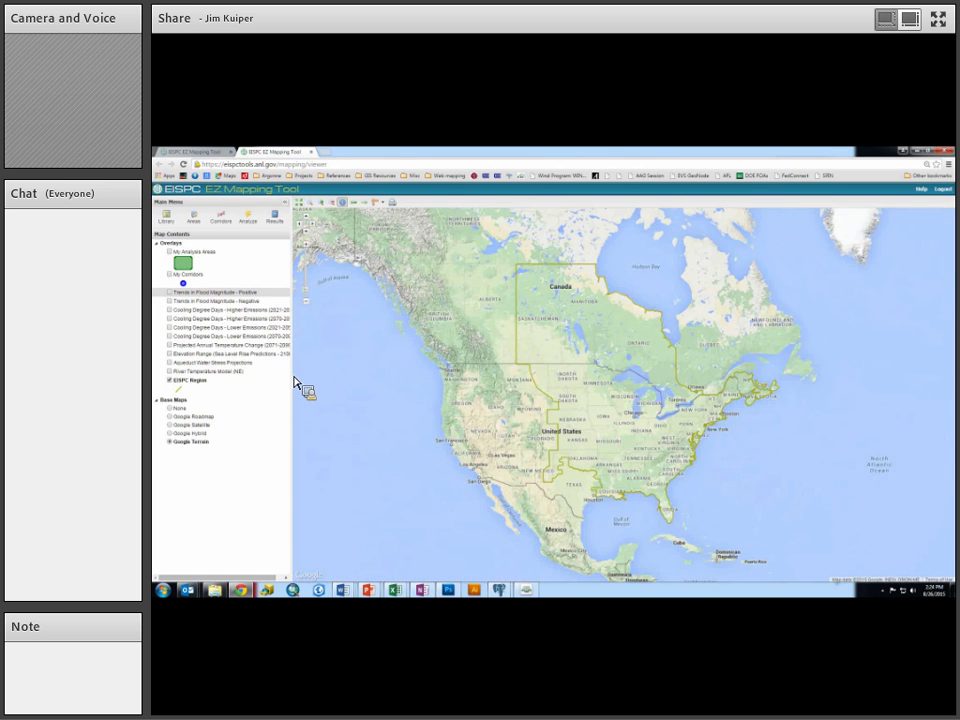
{"action": "left_click_drag", "start_coordinate": [320, 383], "coordinate": [322, 384]}
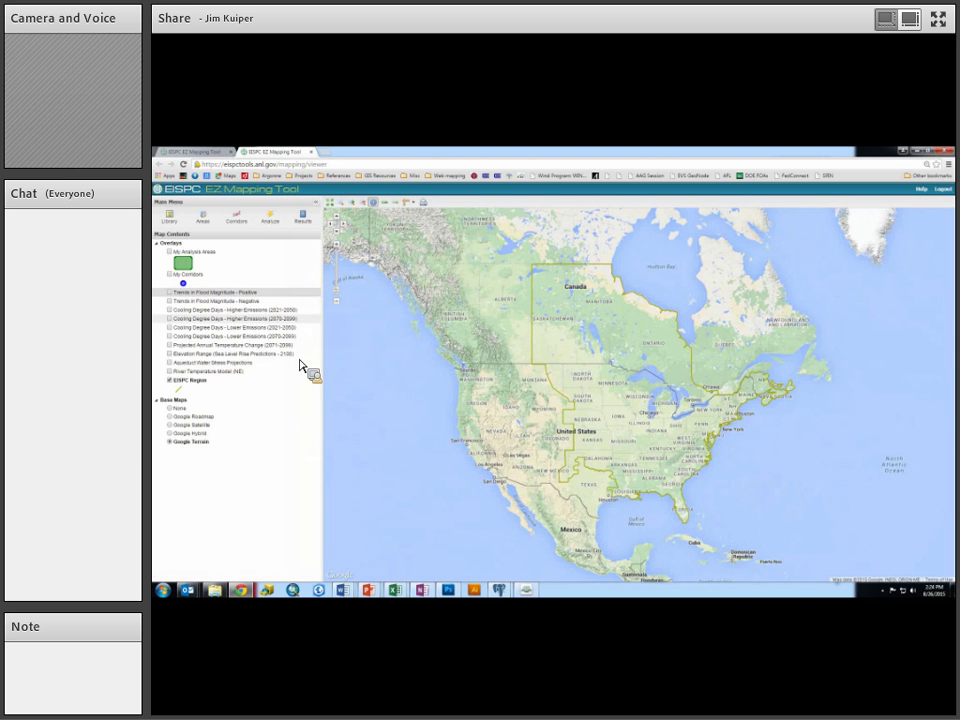
Show the Cooling Degree Days - Higher Emissions (2021-2050) layer, identify its value in the north-central United States and close the results
{"action": "left_click", "coordinate": [172, 311]}
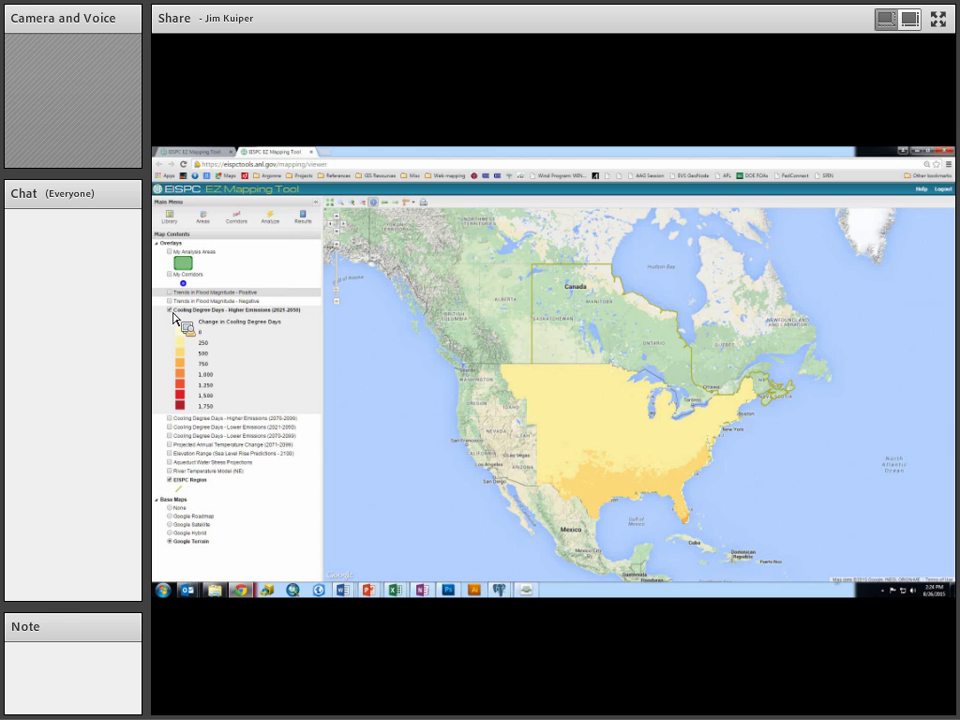
{"action": "left_click", "coordinate": [590, 414]}
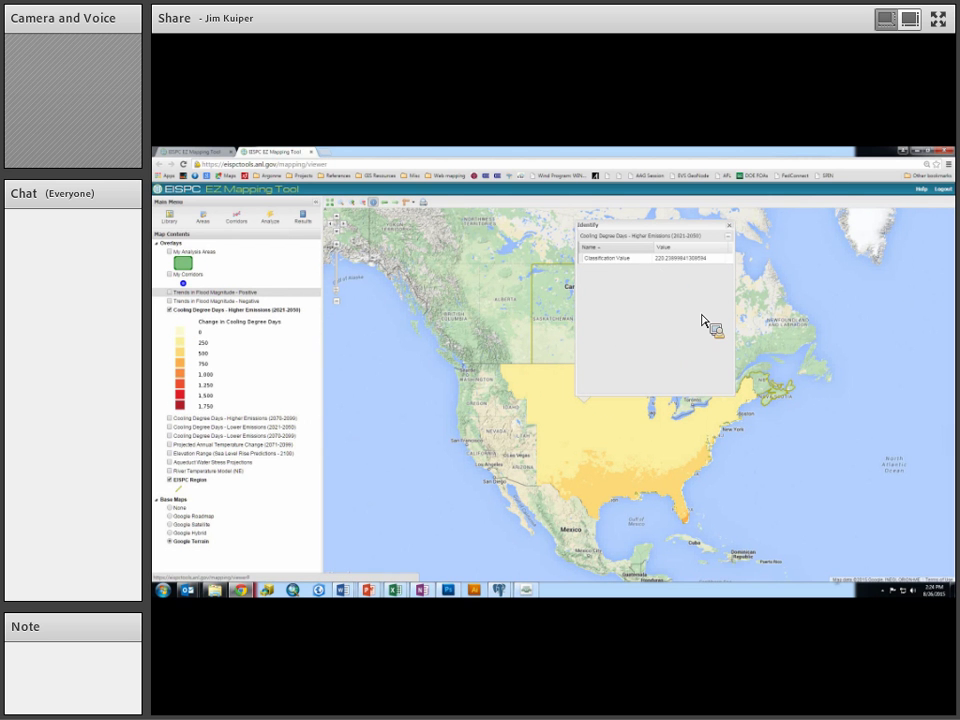
{"action": "left_click", "coordinate": [728, 226]}
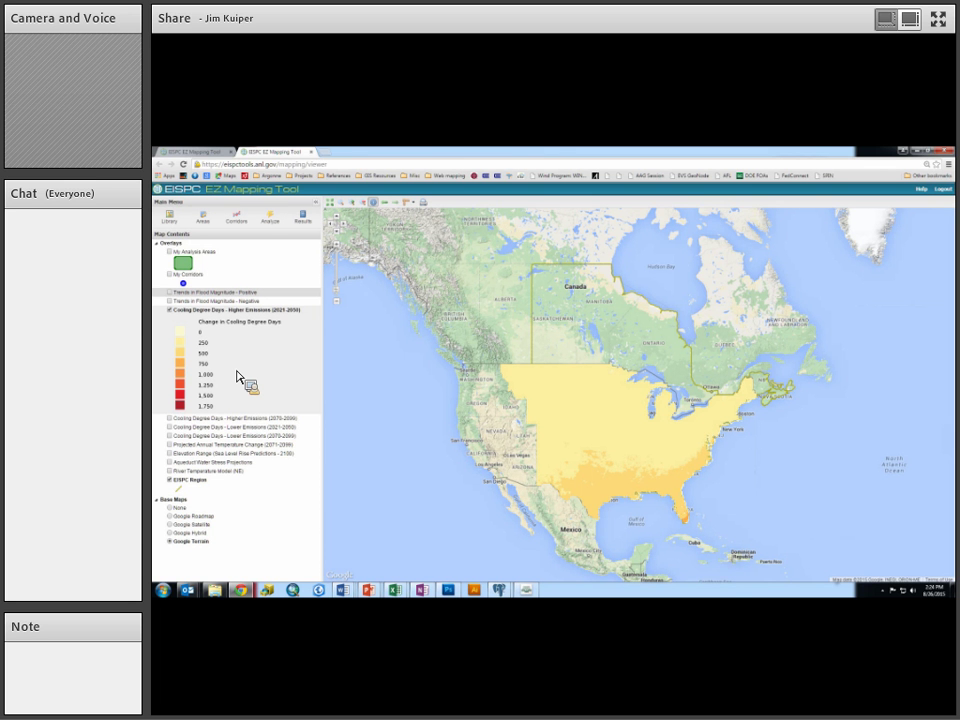
Compare the Cooling Degree Days layers for Higher Emissions (2070-2099) and Lower Emissions (2021-2050) one at a time, leaving them all hidden
{"action": "left_click", "coordinate": [170, 311]}
{"action": "left_click", "coordinate": [170, 318]}
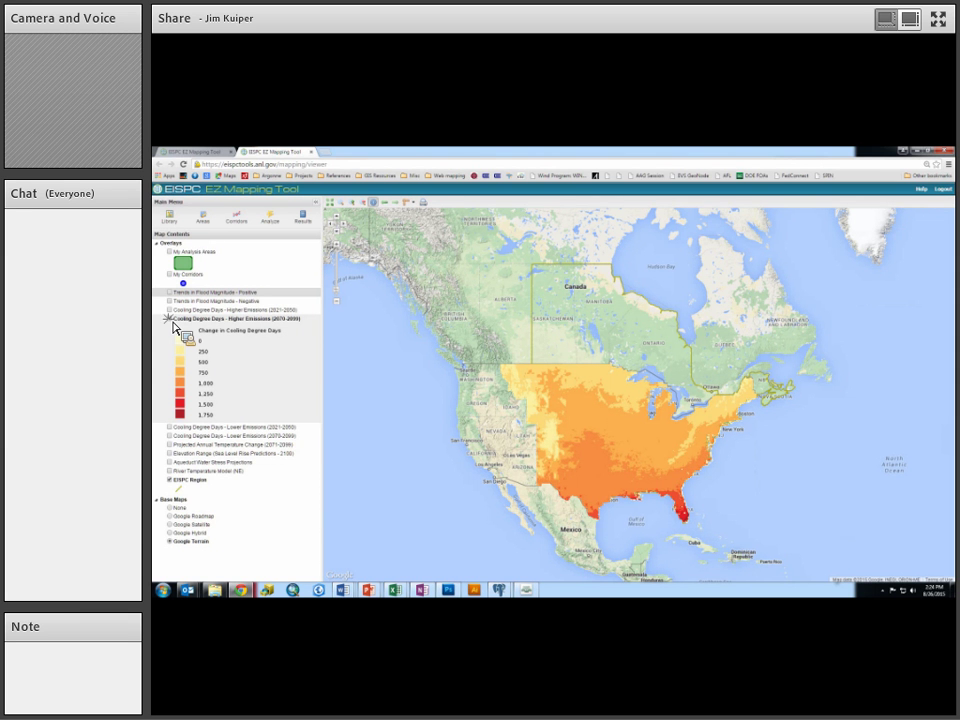
{"action": "left_click", "coordinate": [170, 319]}
{"action": "left_click", "coordinate": [170, 328]}
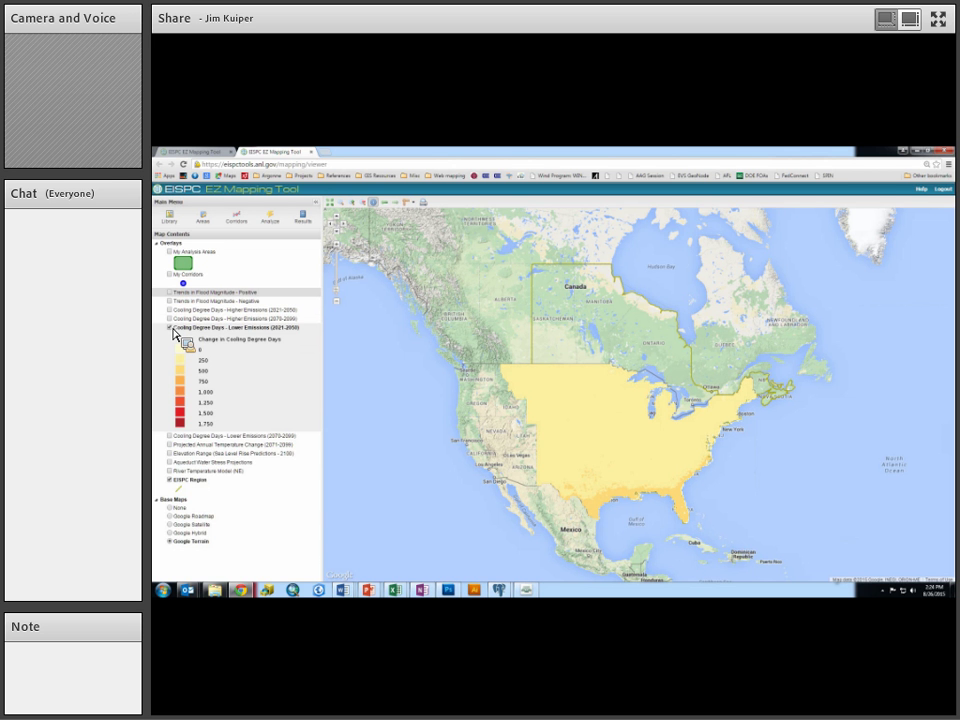
{"action": "left_click", "coordinate": [171, 329]}
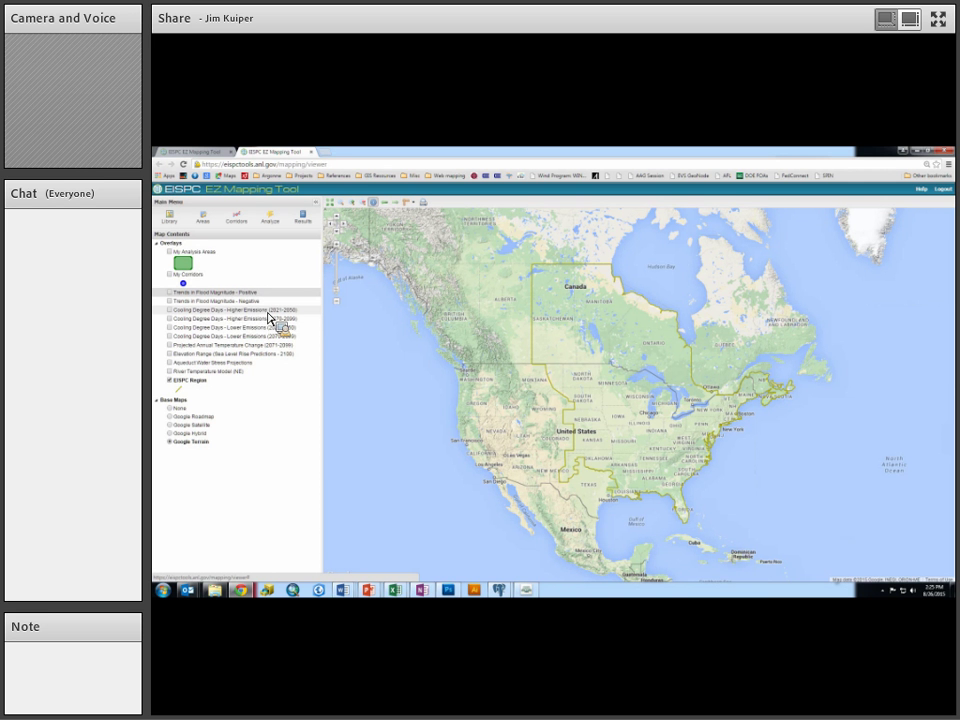
{"action": "left_click_drag", "start_coordinate": [268, 318], "coordinate": [250, 343]}
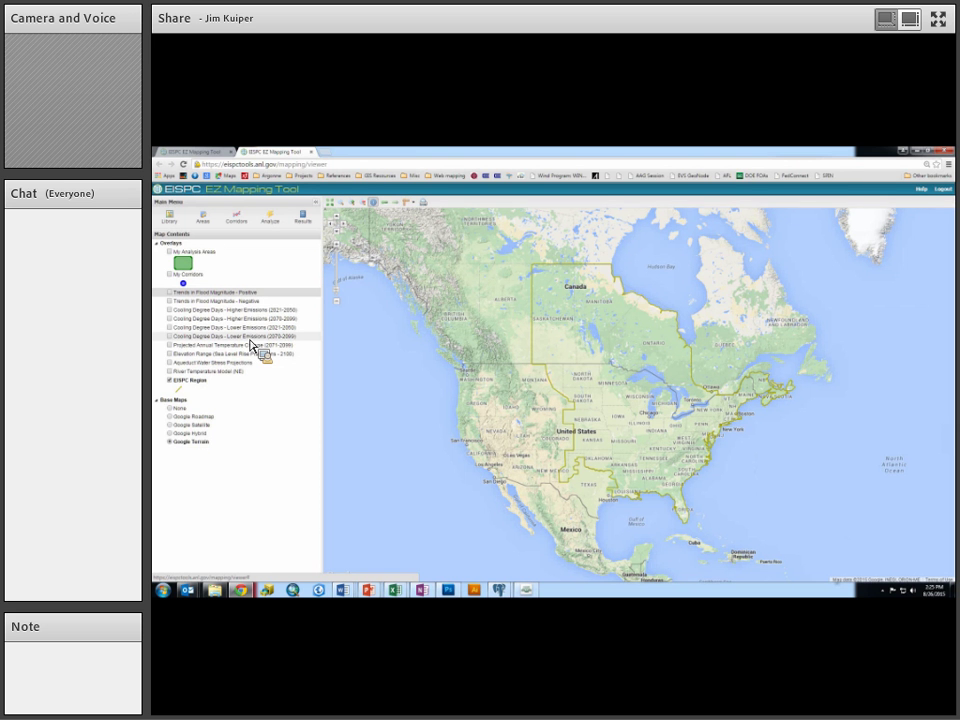
{"action": "left_click_drag", "start_coordinate": [250, 343], "coordinate": [268, 481]}
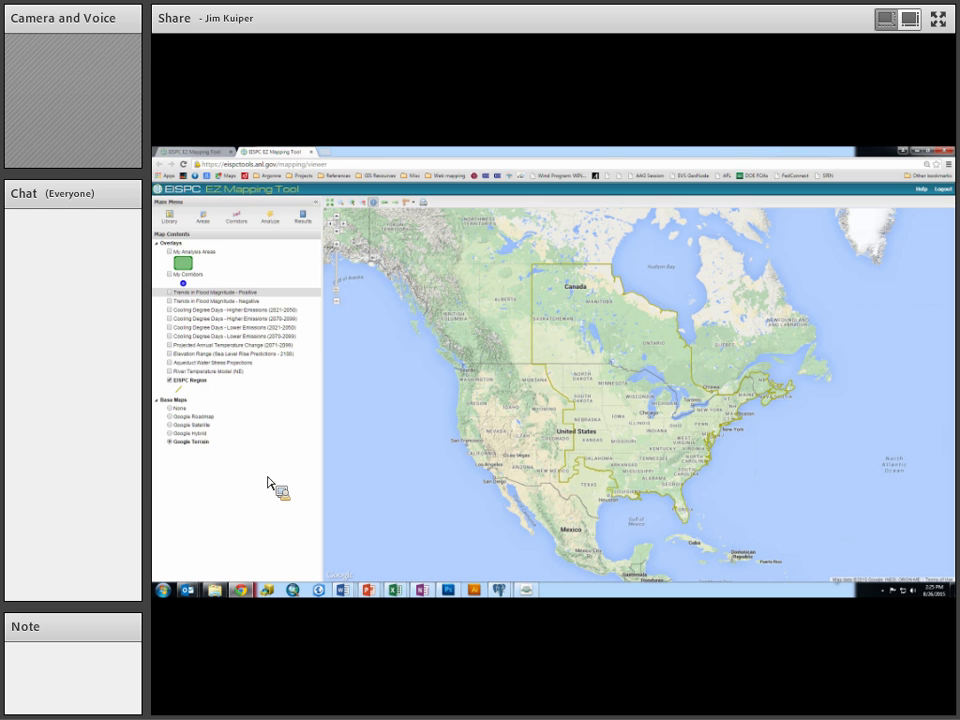
Show the Projected Annual Temperature Change (2071-2099) layer, identify a cell in the upper Midwest and close the results
{"action": "left_click", "coordinate": [170, 346]}
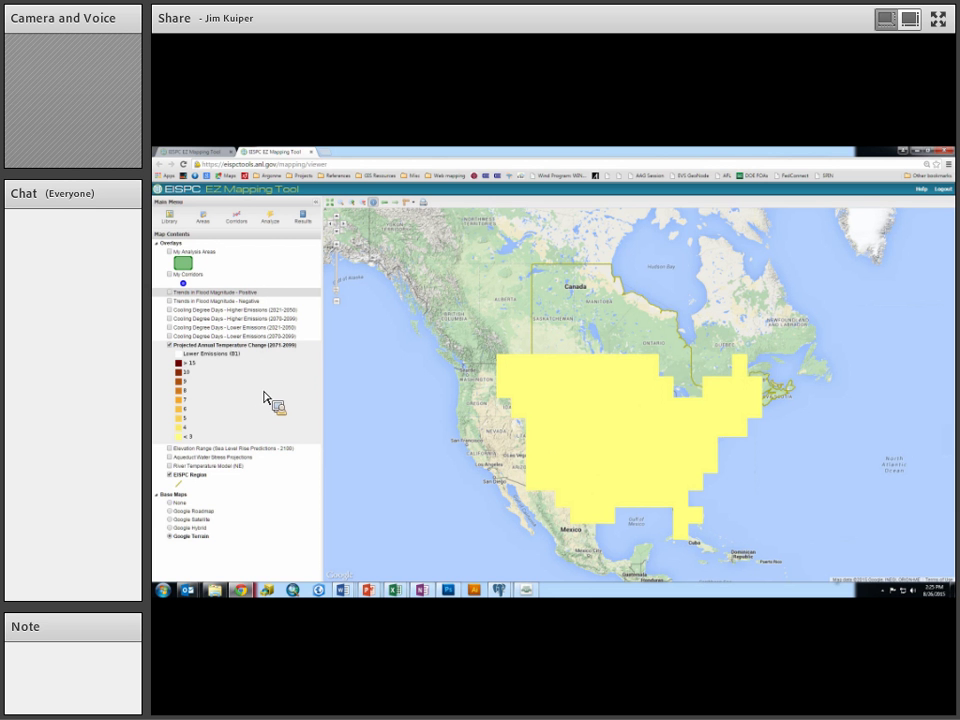
{"action": "left_click", "coordinate": [616, 408]}
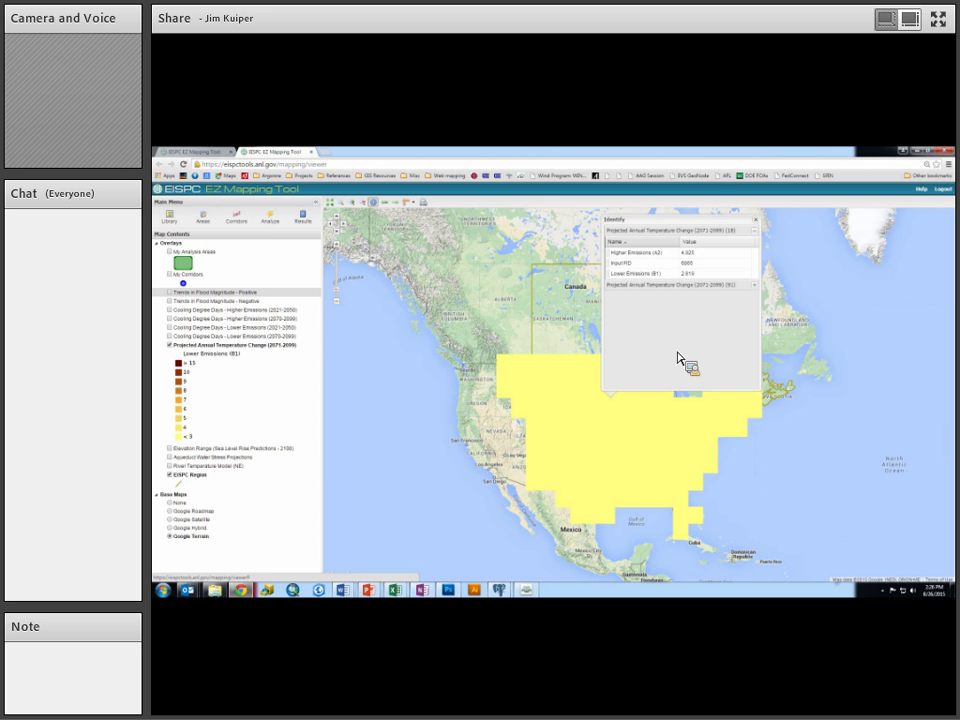
{"action": "left_click", "coordinate": [756, 220]}
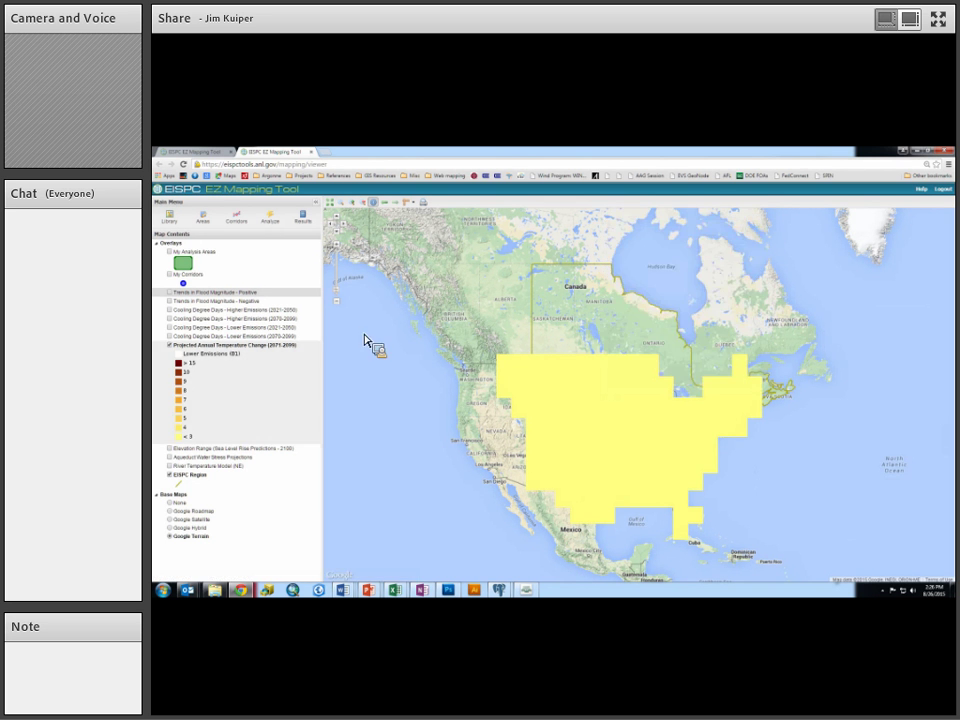
Set the style of the Projected Annual Temperature Change layer to Higher Emissions (A2) and close its layer properties
{"action": "right_click", "coordinate": [252, 391]}
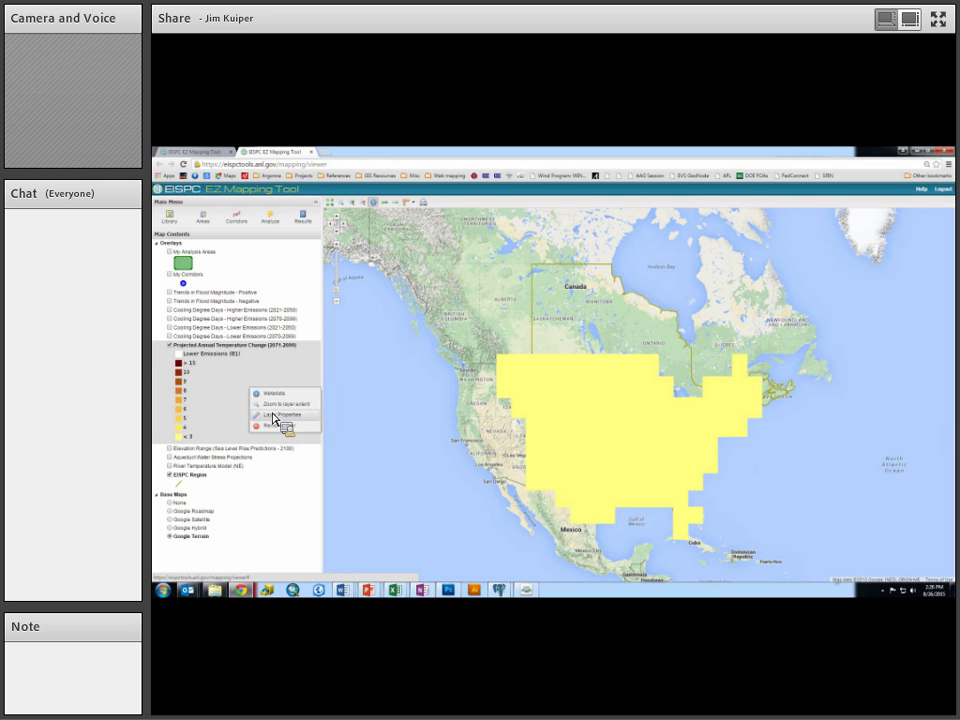
{"action": "left_click", "coordinate": [279, 416]}
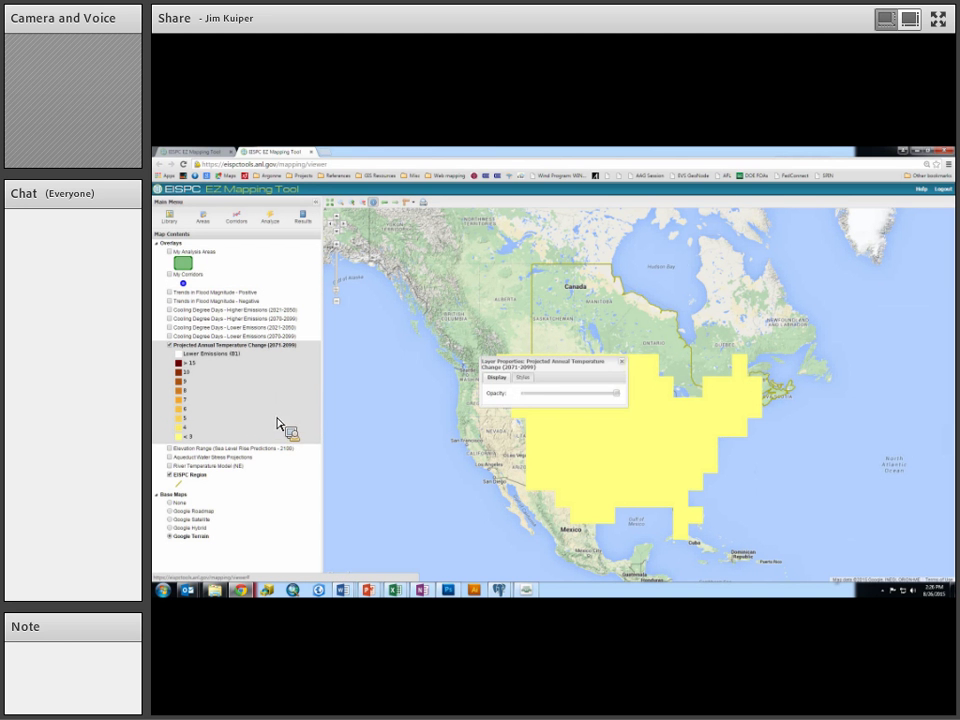
{"action": "left_click", "coordinate": [522, 377]}
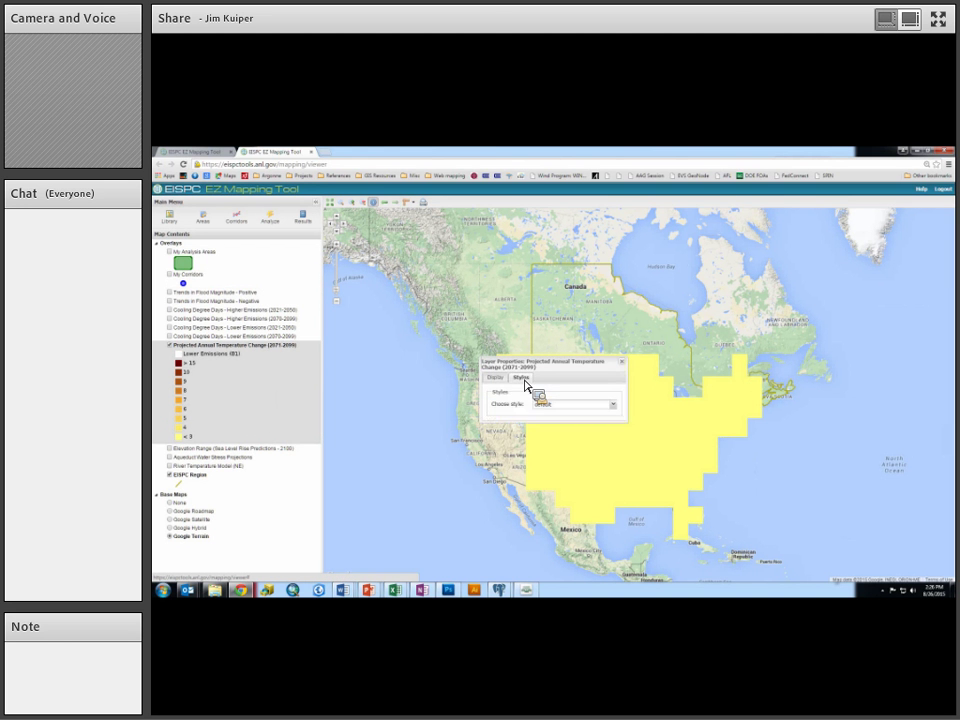
{"action": "left_click", "coordinate": [613, 404]}
{"action": "left_click", "coordinate": [567, 424]}
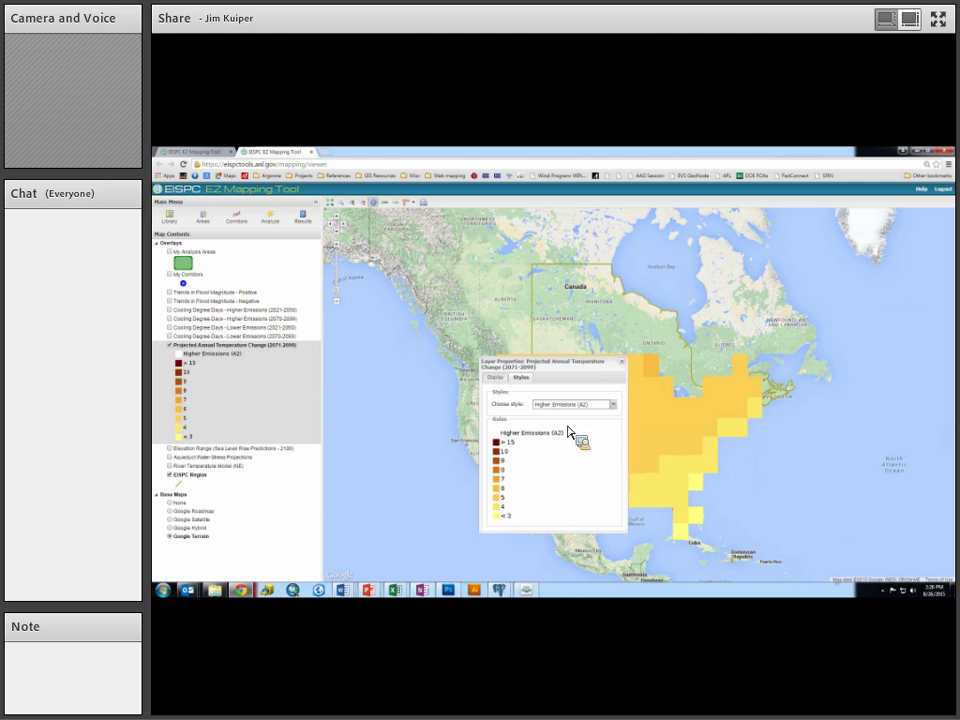
{"action": "left_click", "coordinate": [621, 362]}
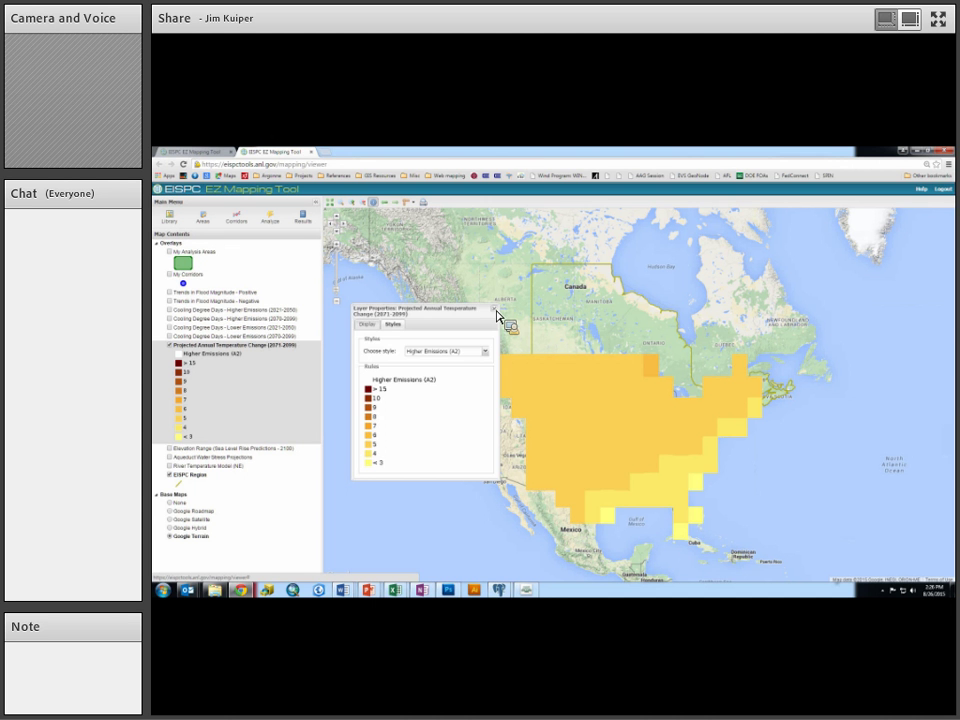
{"action": "left_click", "coordinate": [496, 312]}
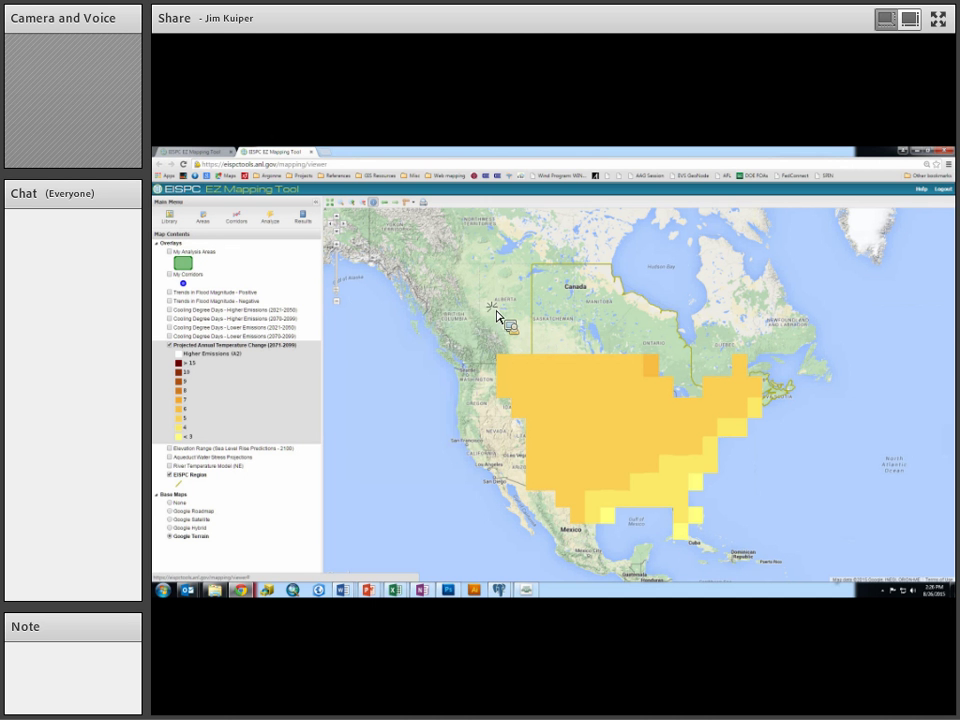
Replace the temperature change layer with Elevation Range (Sea Level Rise Predictions - 2100) and zoom to the Louisiana Gulf Coast
{"action": "left_click", "coordinate": [174, 346]}
{"action": "left_click", "coordinate": [170, 353]}
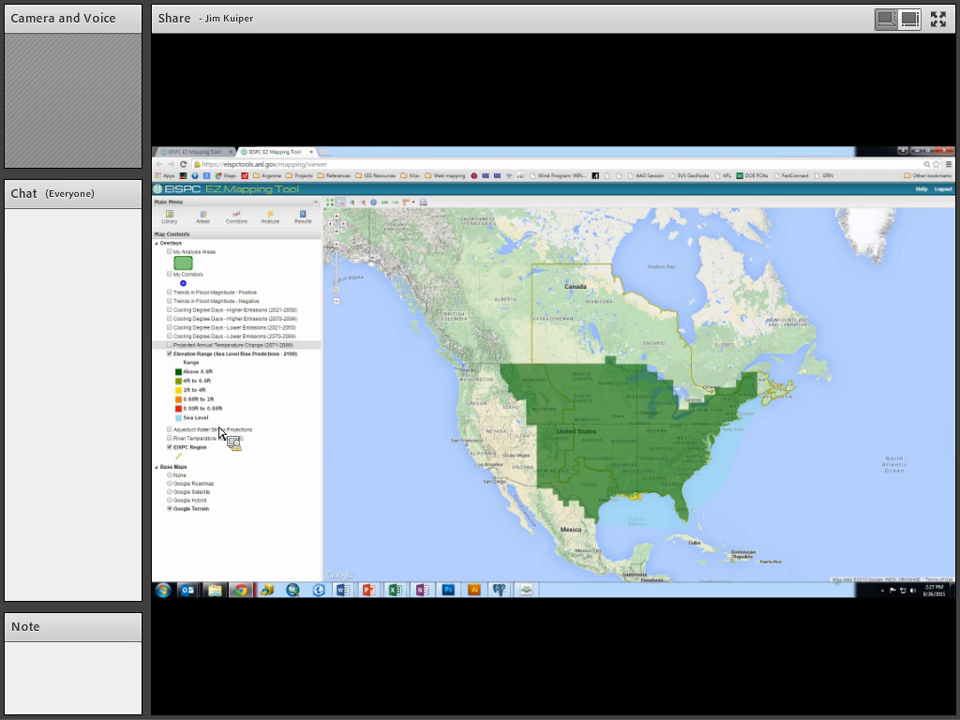
{"action": "left_click_drag", "start_coordinate": [610, 477], "coordinate": [661, 513]}
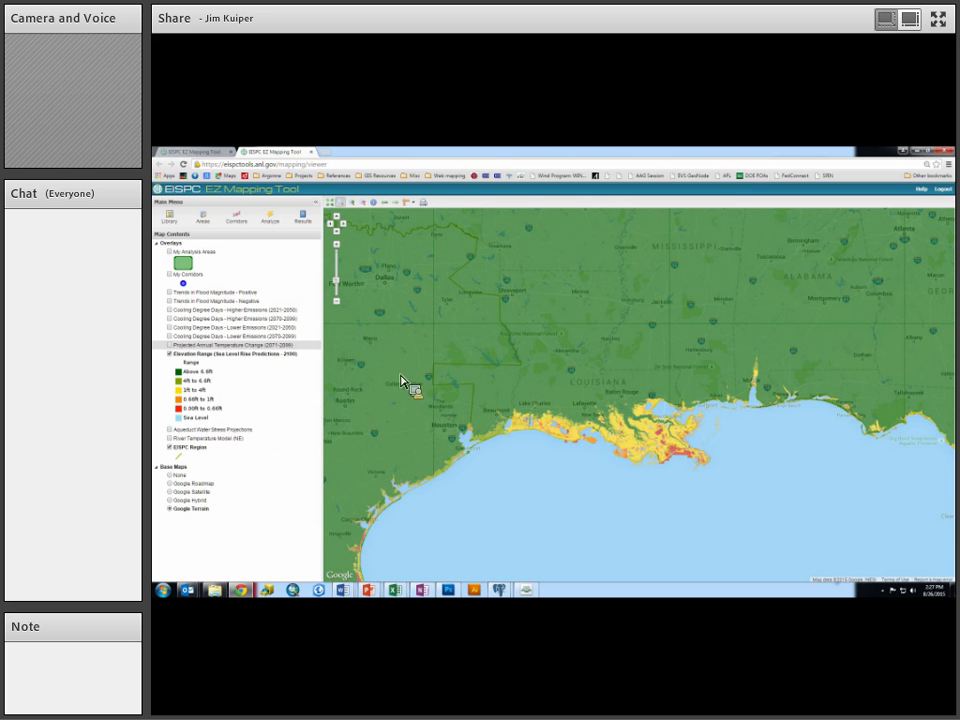
Filter the map layer library by titles containing "trans", add Transmission Line - Existing to the map and close the library
{"action": "left_click", "coordinate": [170, 215]}
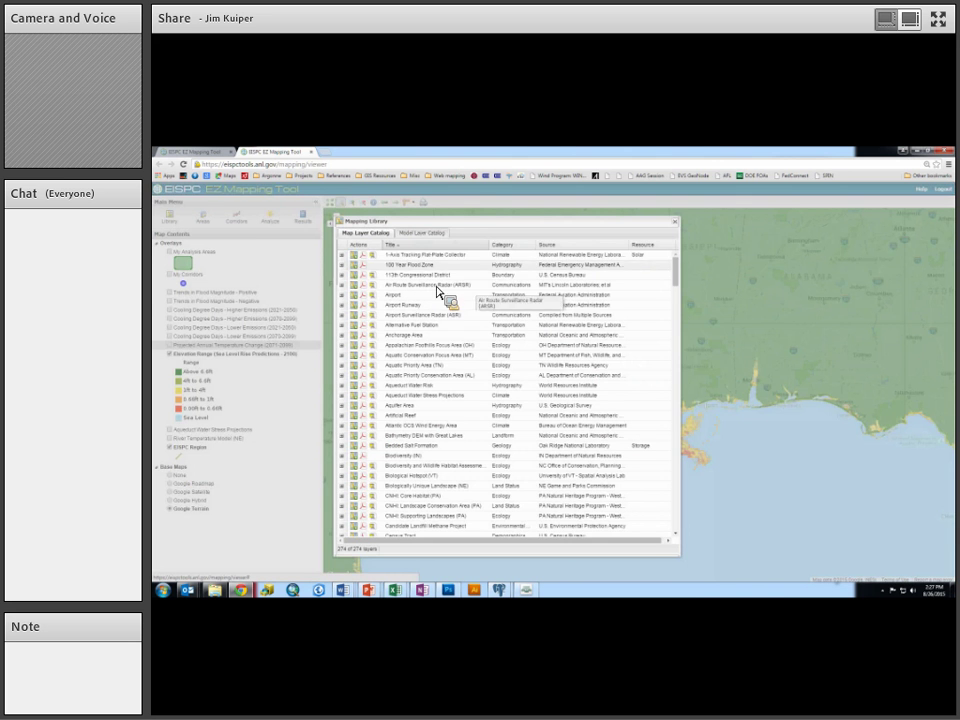
{"action": "left_click", "coordinate": [487, 245]}
{"action": "mouse_move", "coordinate": [507, 283]}
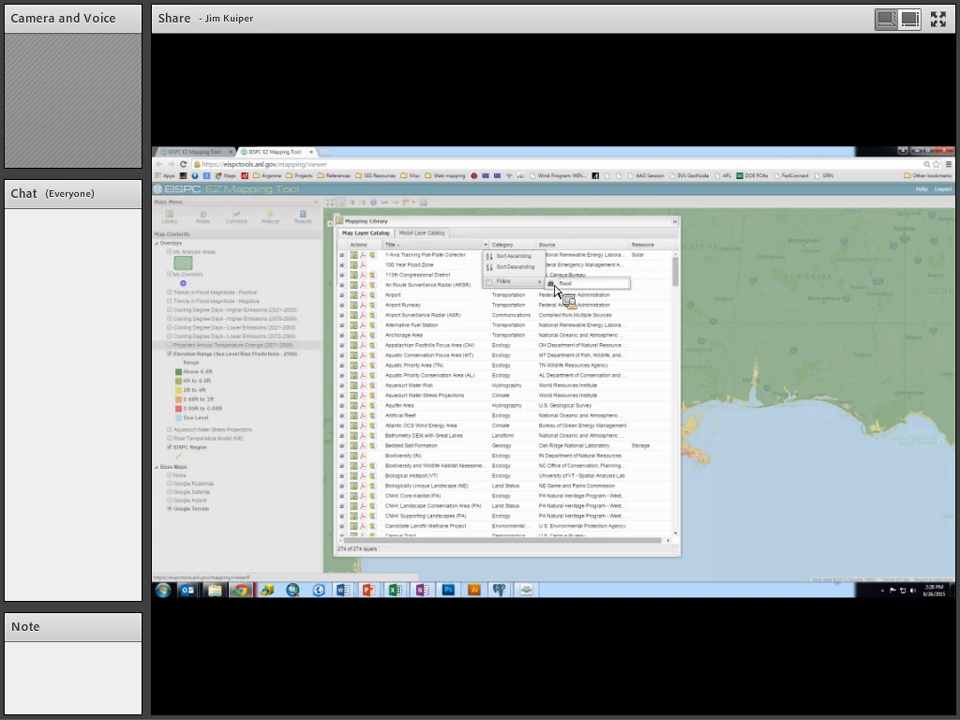
{"action": "double_click", "coordinate": [560, 283]}
{"action": "type", "text": "trans"}
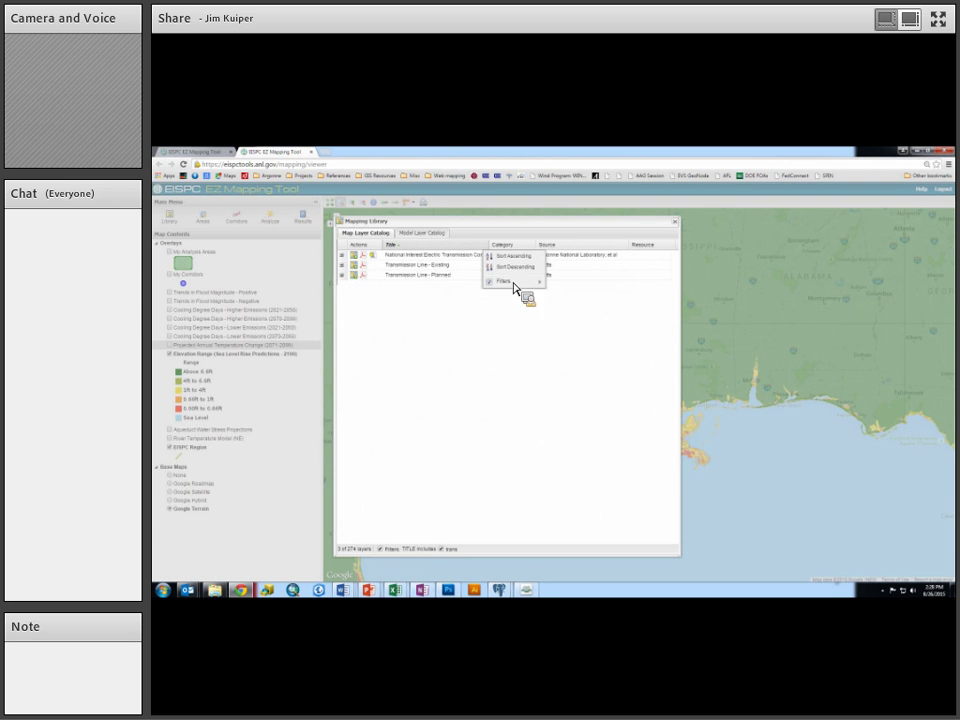
{"action": "left_click_drag", "start_coordinate": [353, 266], "coordinate": [393, 286]}
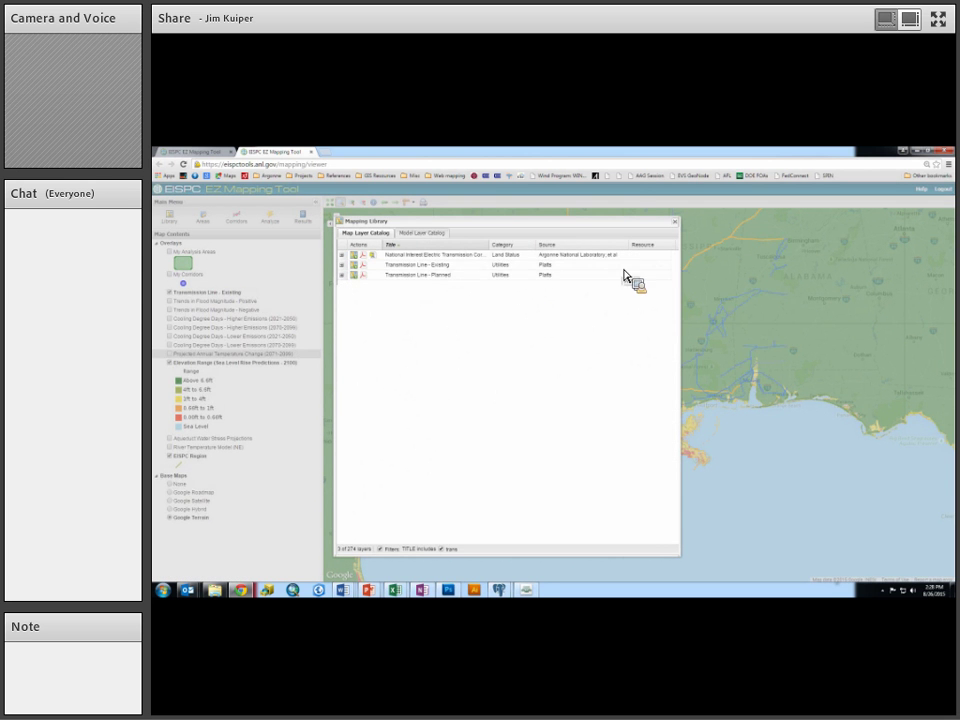
{"action": "left_click", "coordinate": [675, 221]}
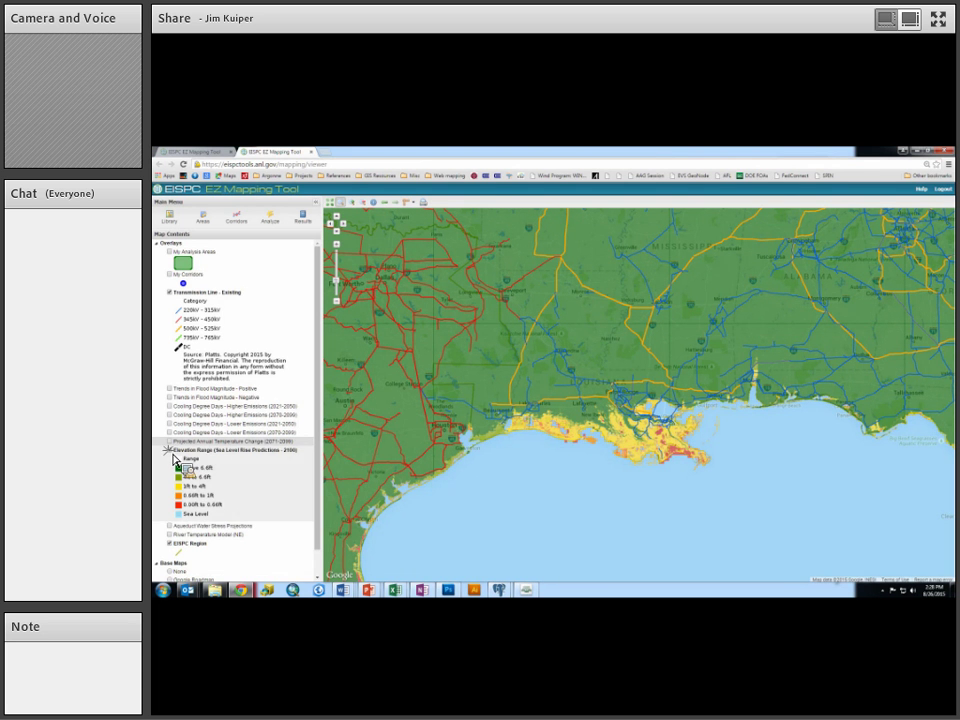
Replace the sea level rise and existing transmission line layers with Aqueduct Water Stress Projections at the full map extent
{"action": "left_click", "coordinate": [171, 451]}
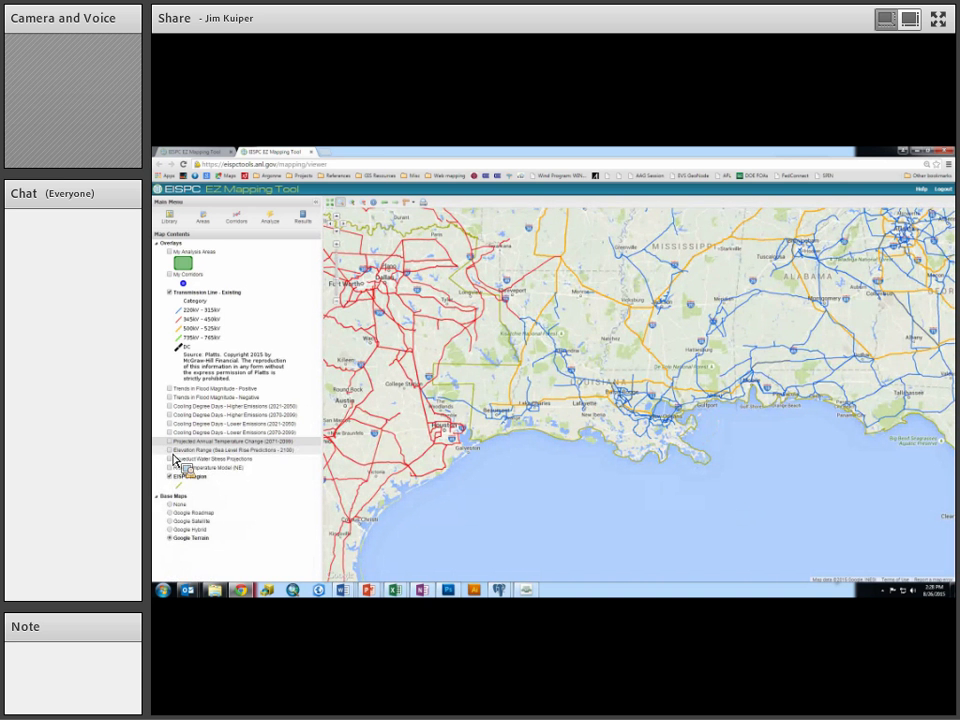
{"action": "left_click", "coordinate": [171, 293]}
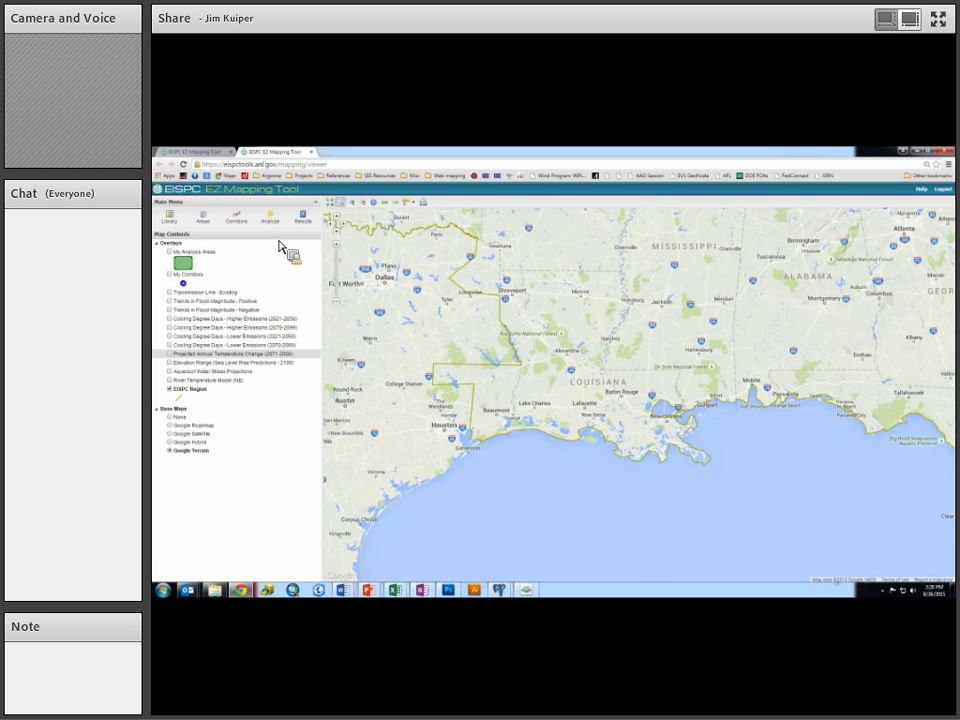
{"action": "left_click", "coordinate": [333, 206]}
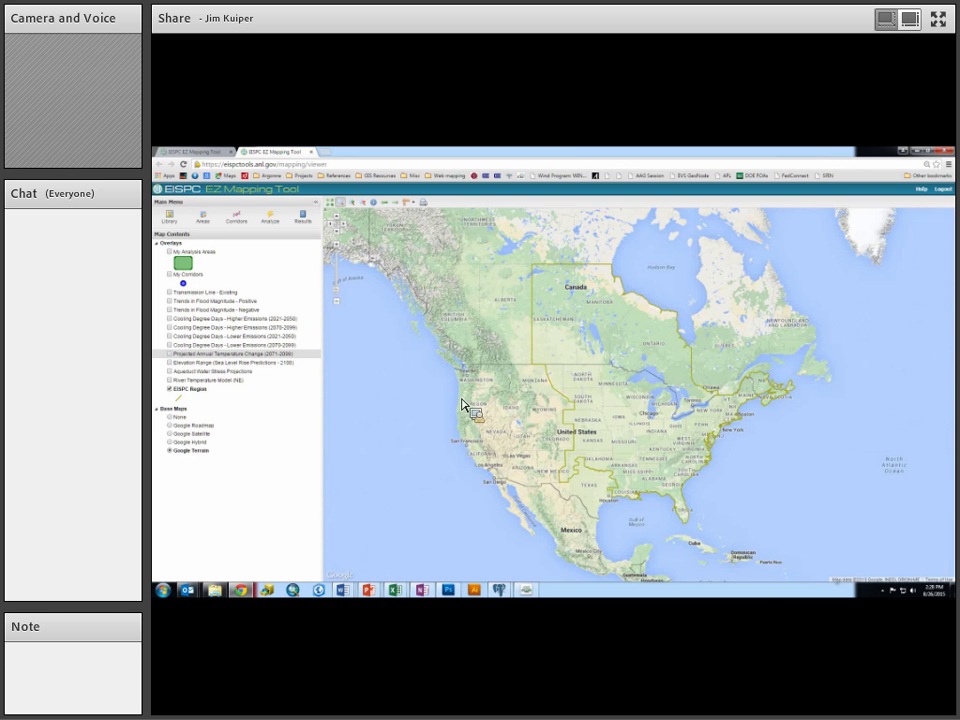
{"action": "left_click", "coordinate": [172, 373]}
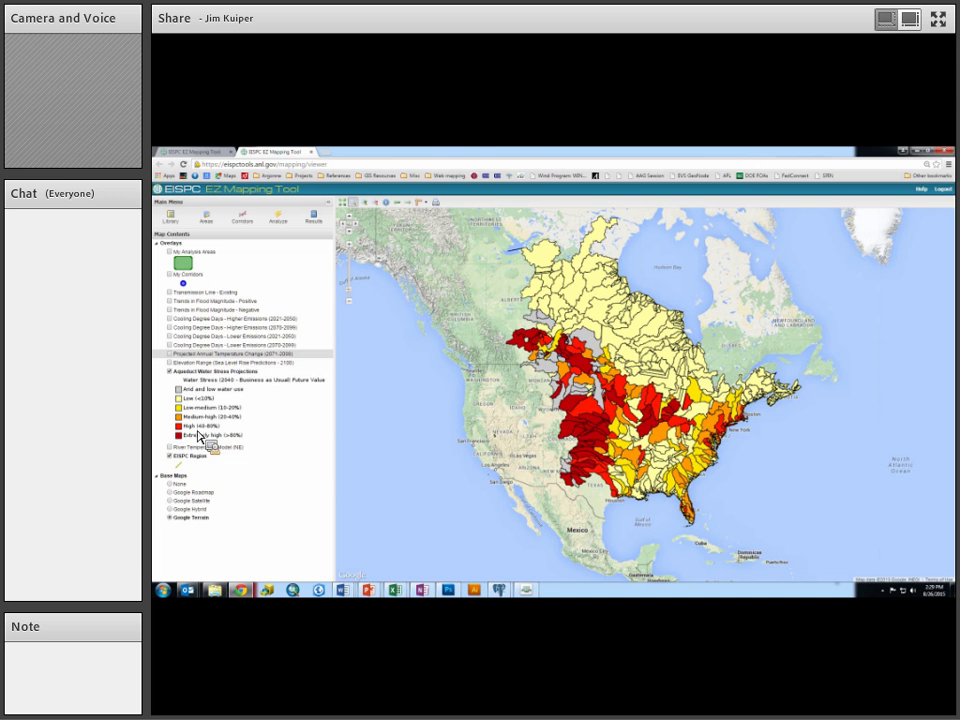
Identify a basin in the northern Great Plains, widen the results to review its water supply and stress attributes, and close them
{"action": "left_click", "coordinate": [387, 204]}
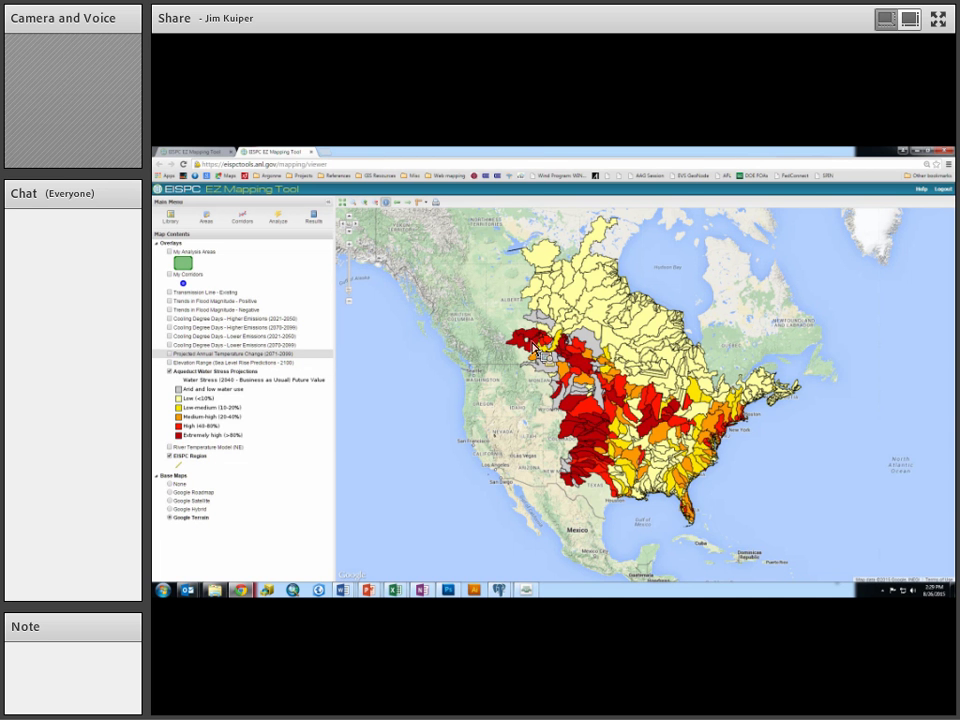
{"action": "left_click", "coordinate": [604, 403]}
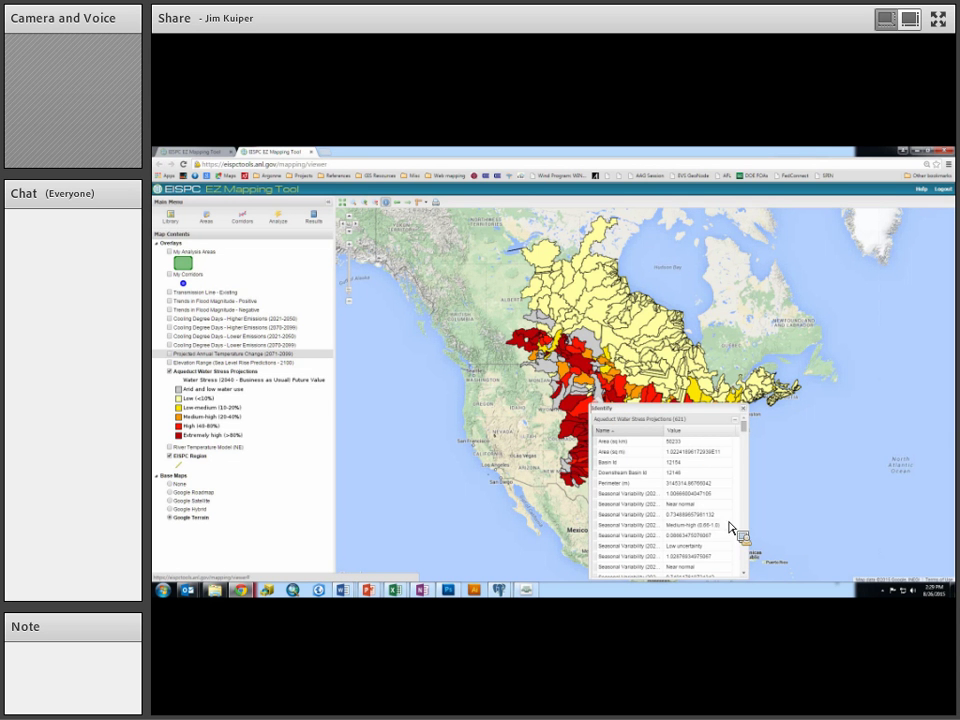
{"action": "left_click_drag", "start_coordinate": [748, 428], "coordinate": [816, 512]}
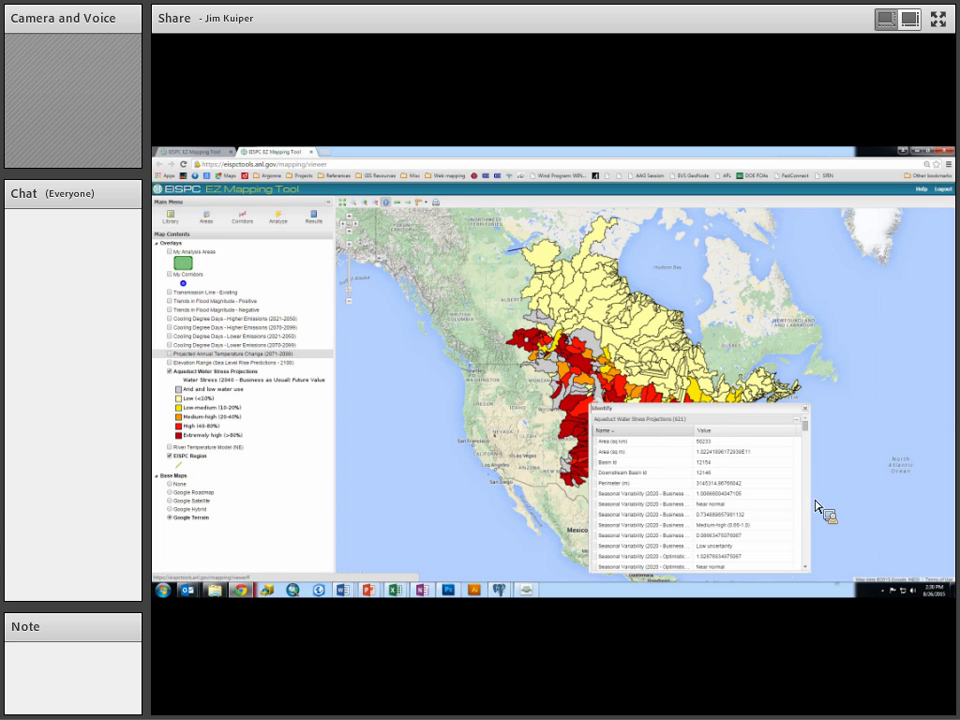
{"action": "left_click_drag", "start_coordinate": [821, 506], "coordinate": [896, 504]}
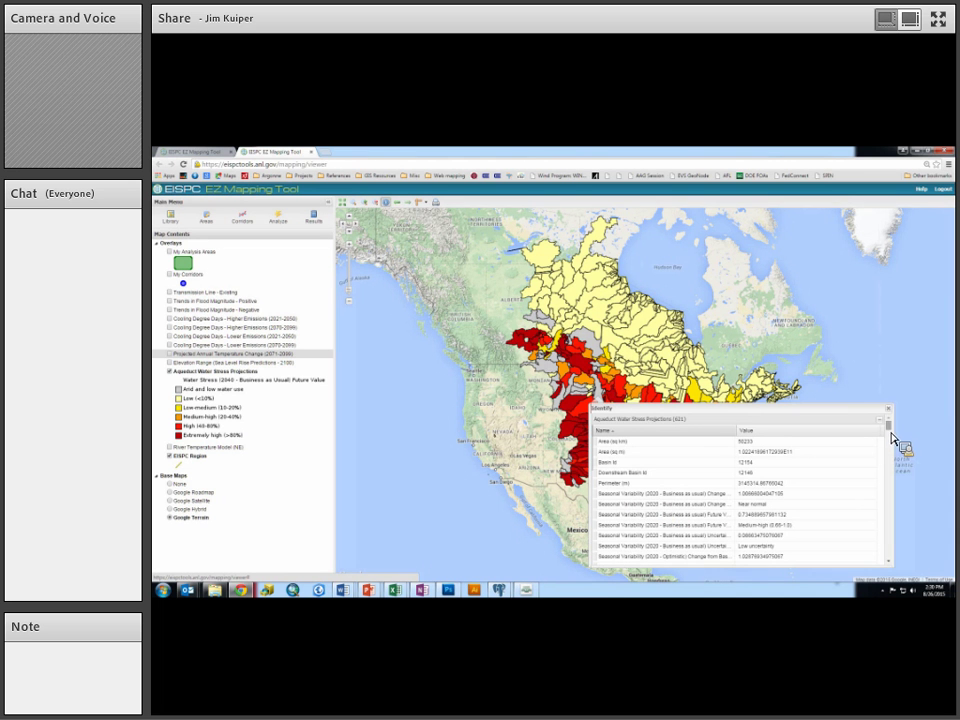
{"action": "left_click_drag", "start_coordinate": [892, 438], "coordinate": [913, 546]}
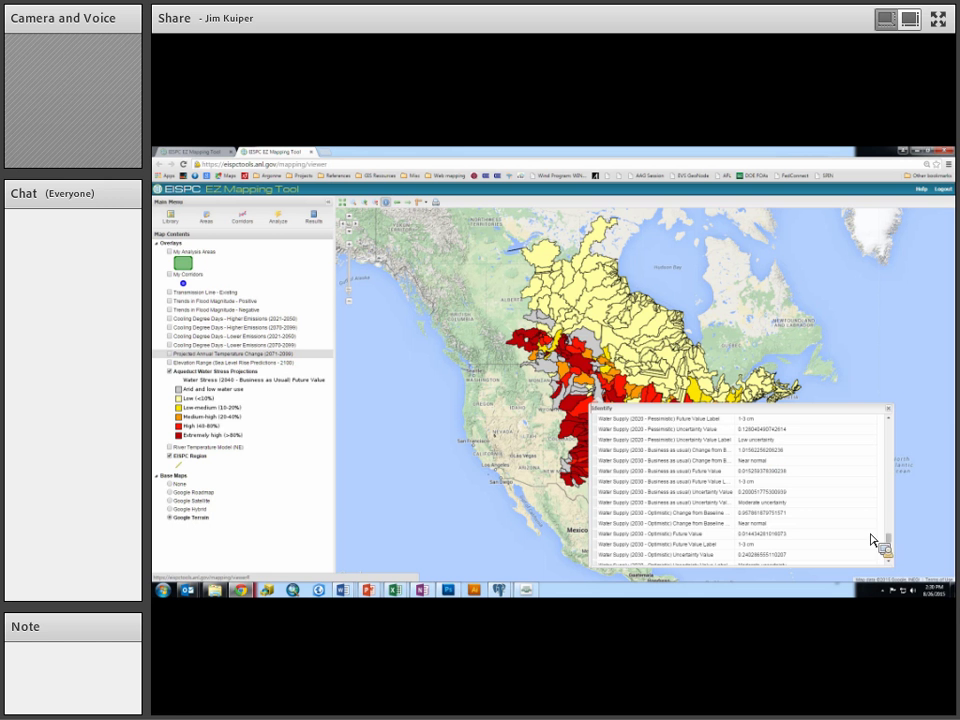
{"action": "left_click_drag", "start_coordinate": [892, 544], "coordinate": [891, 521]}
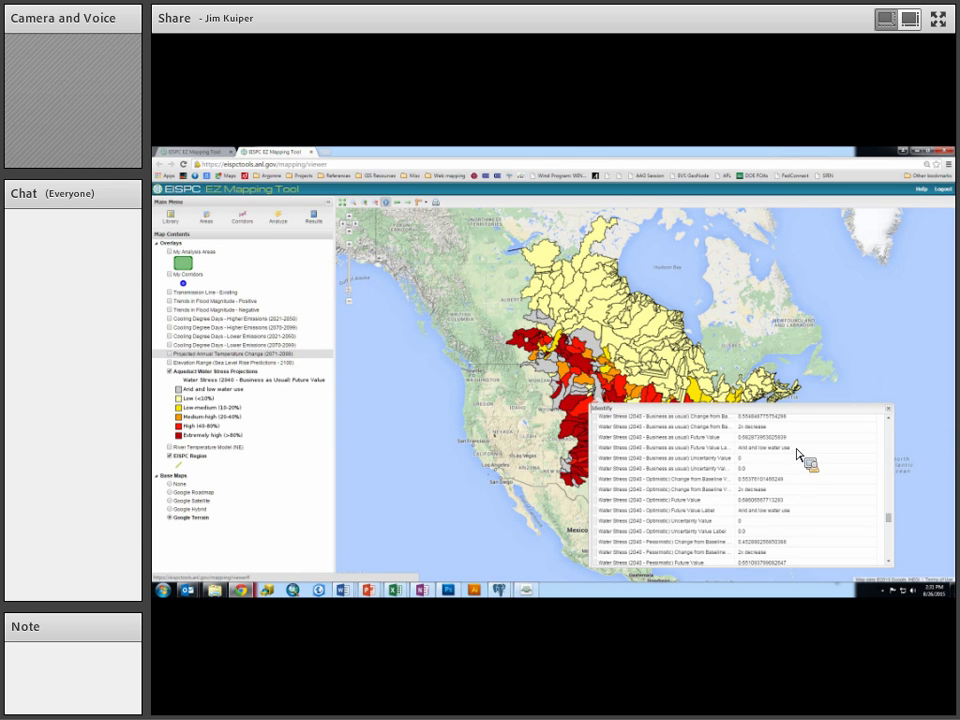
{"action": "left_click", "coordinate": [887, 409]}
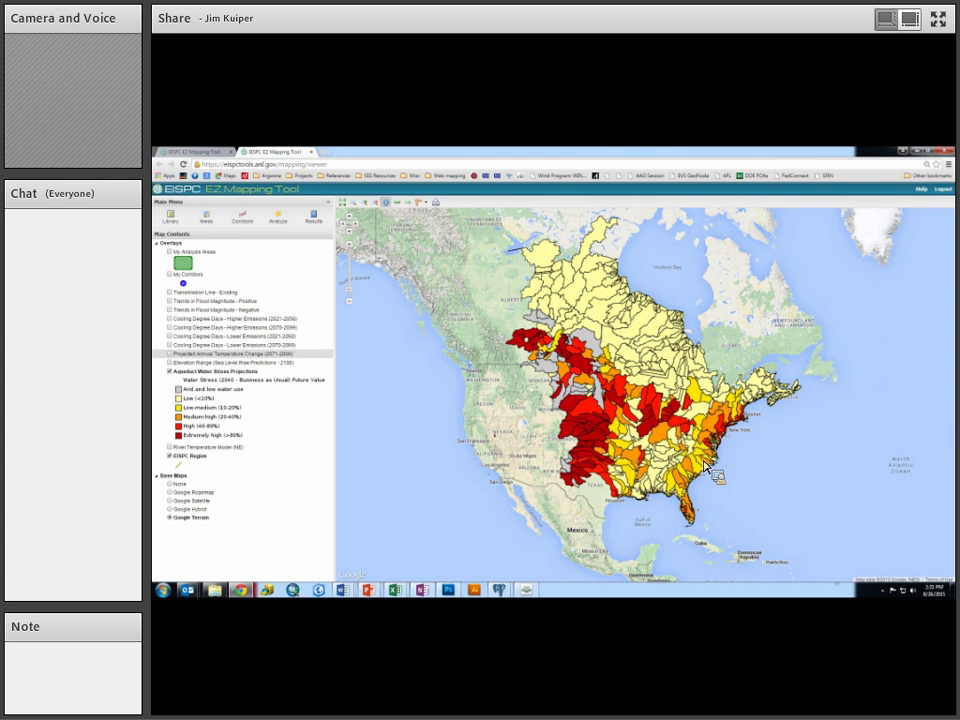
Review the style and display properties of the Aqueduct Water Stress Projections layer
{"action": "right_click", "coordinate": [279, 405]}
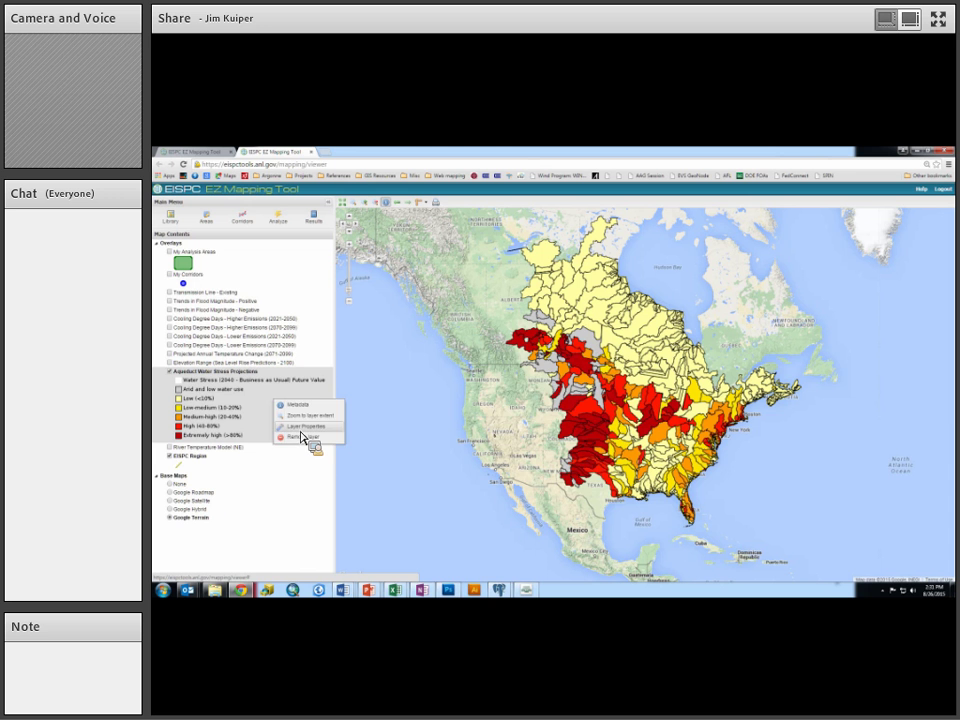
{"action": "left_click", "coordinate": [302, 427]}
{"action": "left_click", "coordinate": [520, 374]}
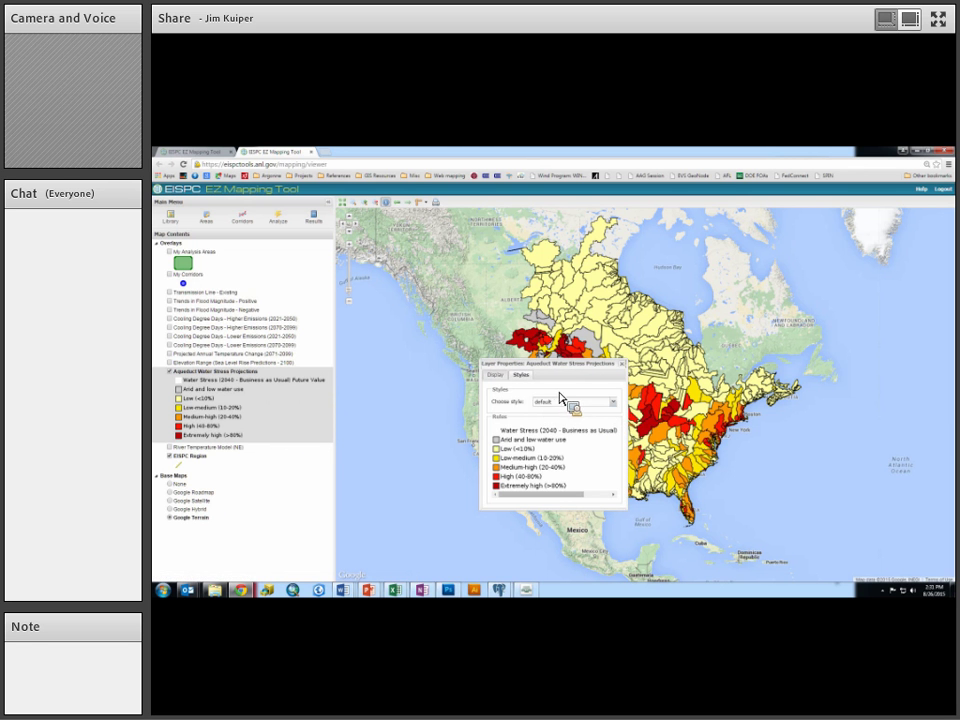
{"action": "left_click", "coordinate": [490, 376]}
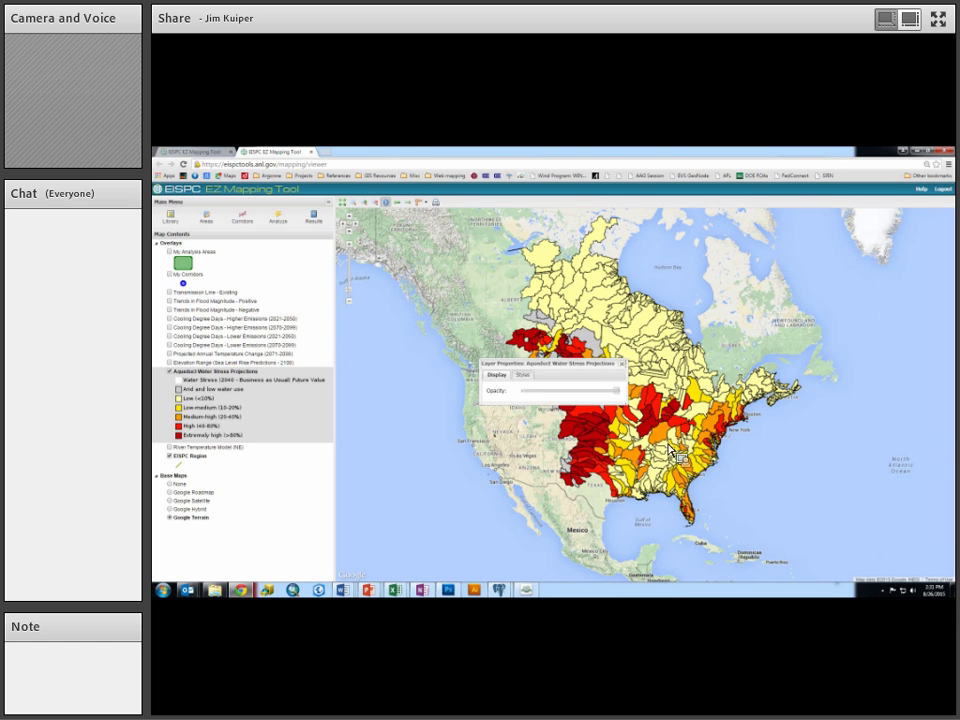
{"action": "left_click", "coordinate": [622, 364]}
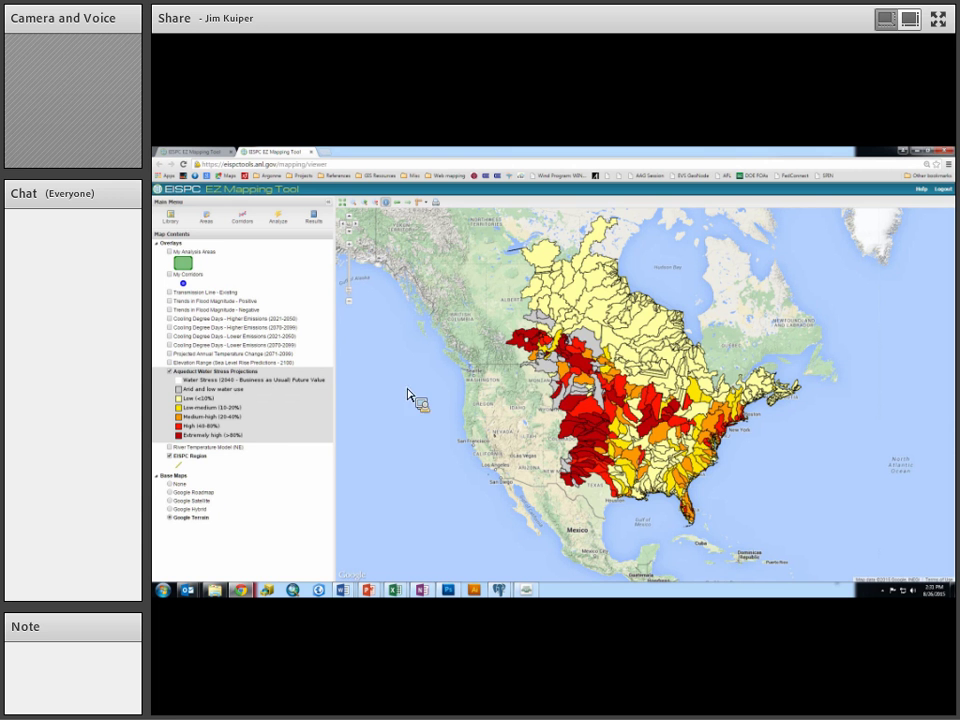
Reduce the opacity of the Aqueduct Water Stress Projections layer to about half and close its layer properties
{"action": "right_click", "coordinate": [264, 402]}
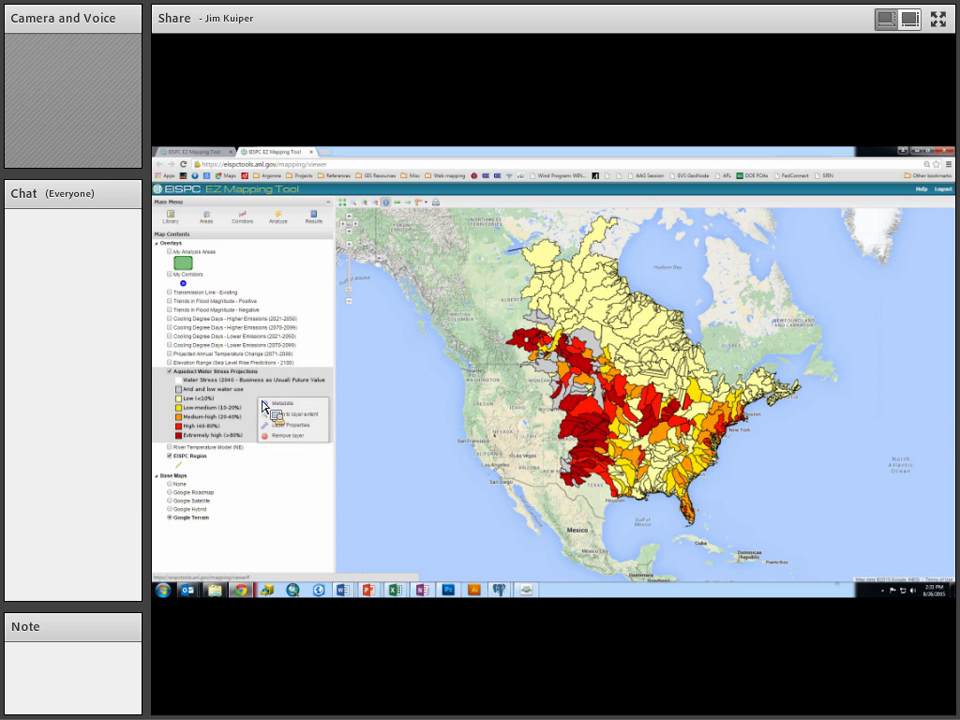
{"action": "left_click", "coordinate": [290, 424]}
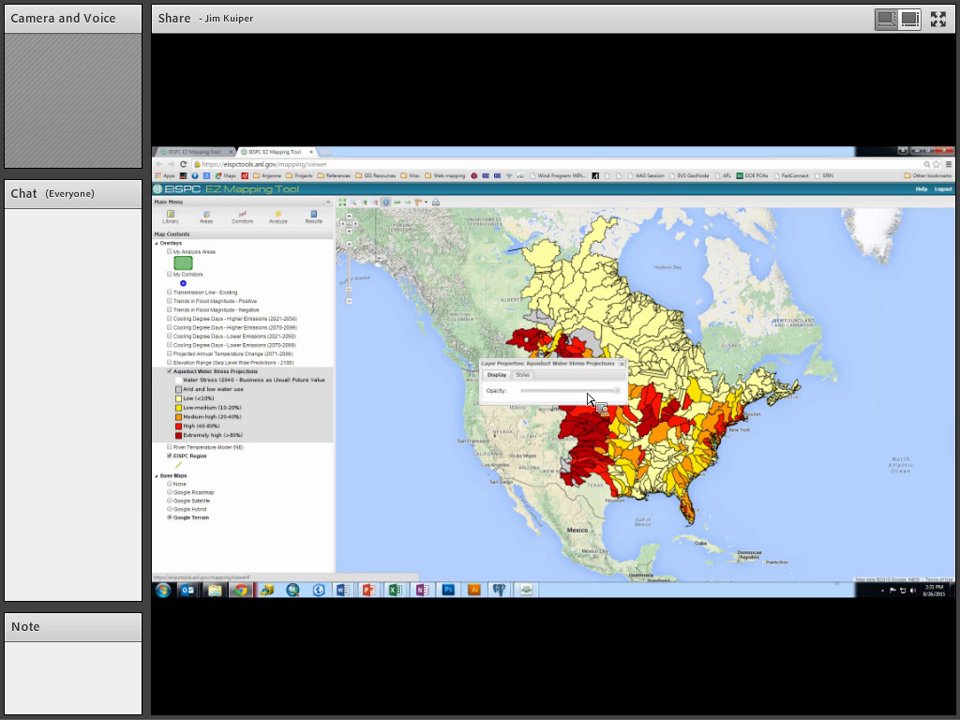
{"action": "left_click_drag", "start_coordinate": [614, 393], "coordinate": [573, 399]}
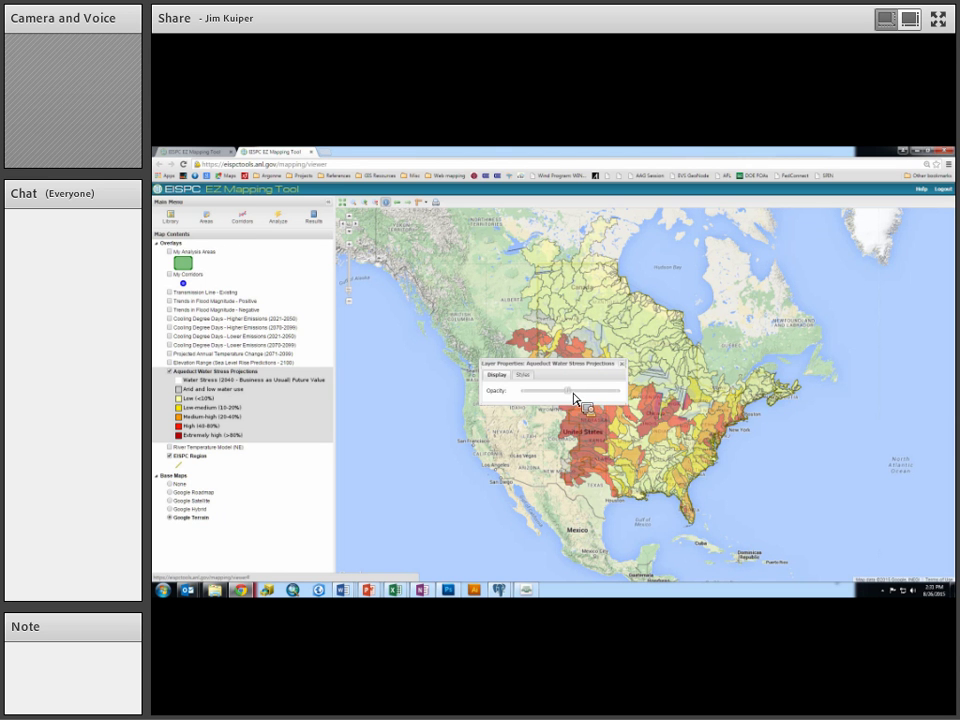
{"action": "left_click", "coordinate": [621, 363]}
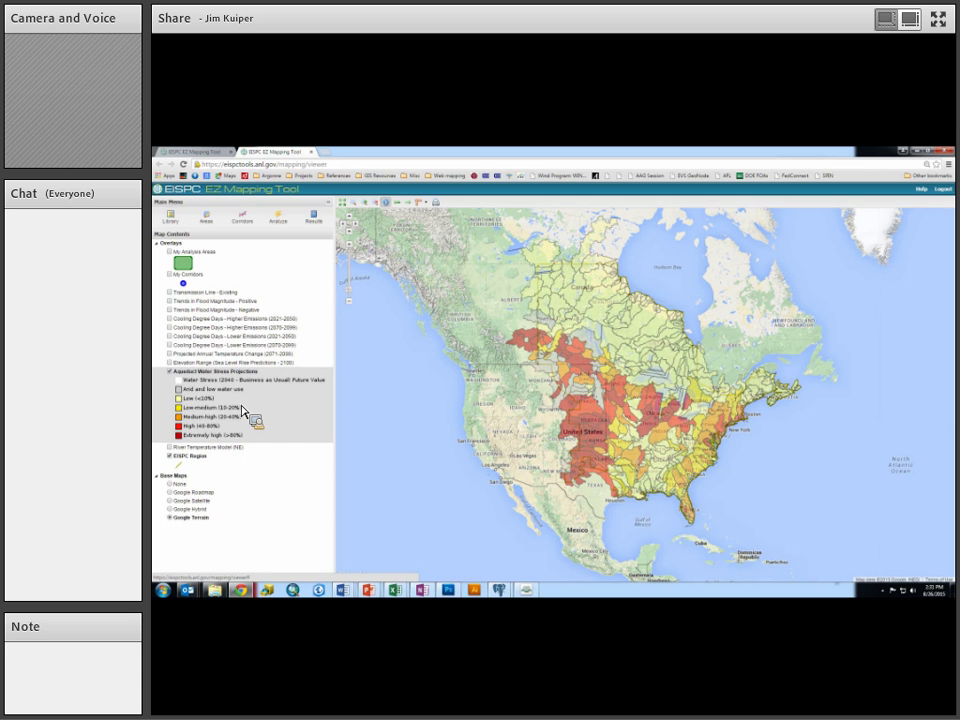
Overlay Transmission Line - Existing, move the EISPC Region layer directly above it, and hide the transmission lines again
{"action": "left_click", "coordinate": [170, 293]}
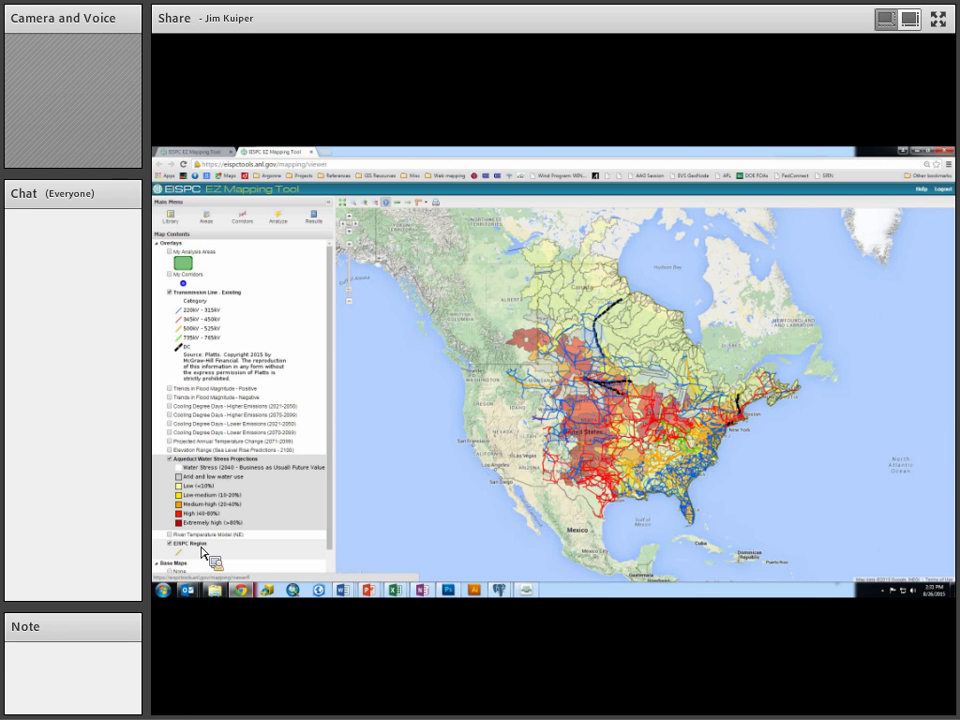
{"action": "left_click_drag", "start_coordinate": [201, 551], "coordinate": [203, 301]}
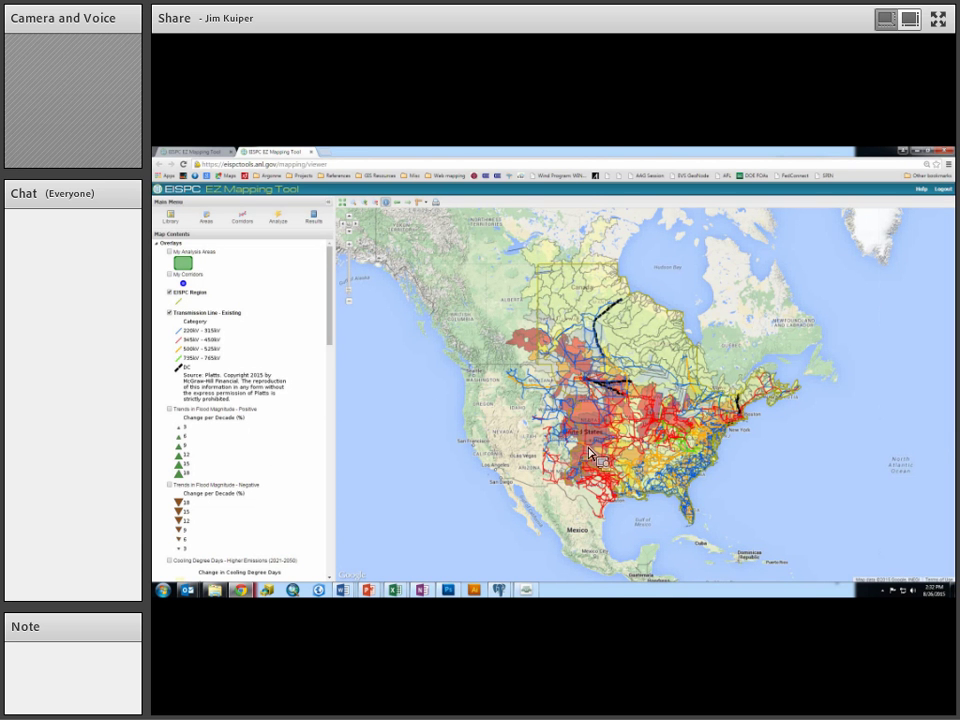
{"action": "left_click", "coordinate": [171, 313]}
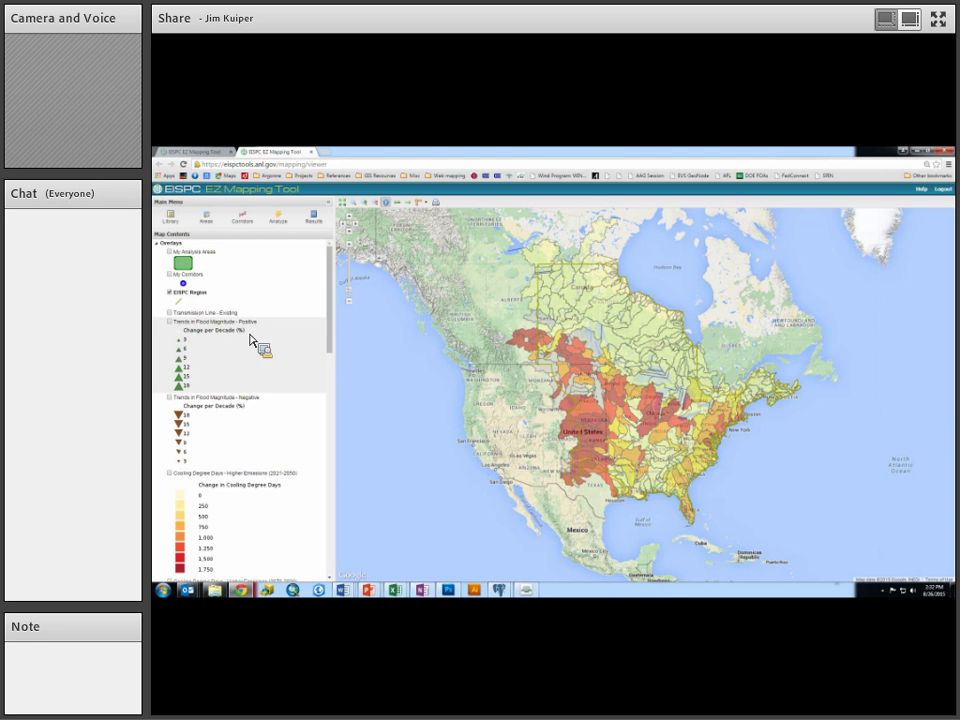
Replace Aqueduct Water Stress Projections with River Temperature Model (NE) and zoom to that layer's extent
{"action": "scroll", "coordinate": [329, 352], "scroll_direction": "down", "scroll_amount": 1}
{"action": "left_click_drag", "start_coordinate": [331, 348], "coordinate": [343, 591]}
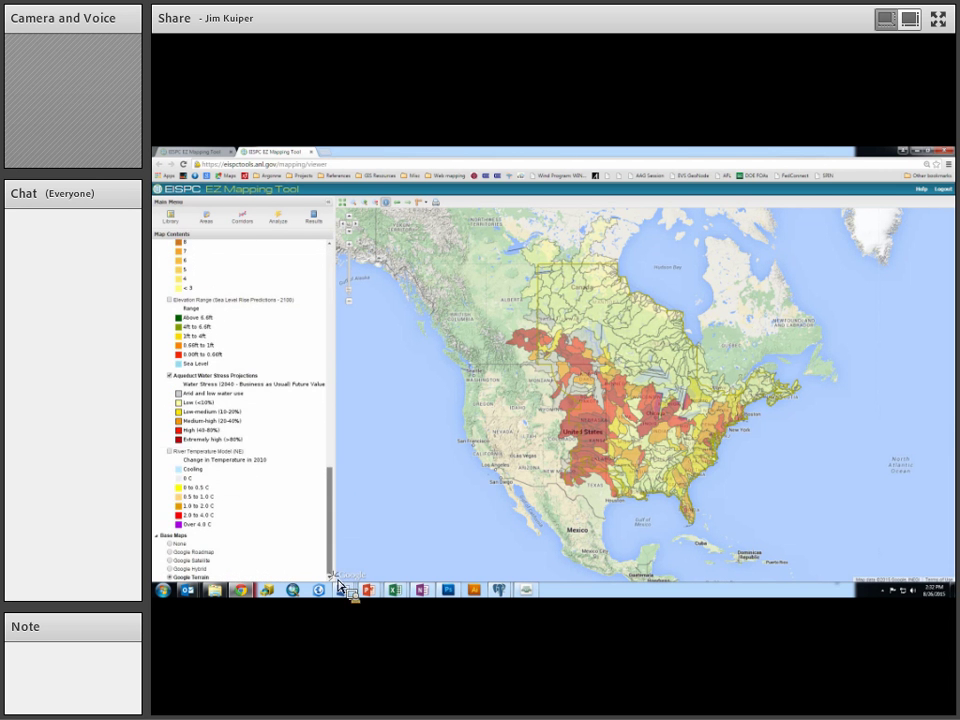
{"action": "left_click", "coordinate": [170, 375]}
{"action": "left_click_drag", "start_coordinate": [175, 383], "coordinate": [169, 459]}
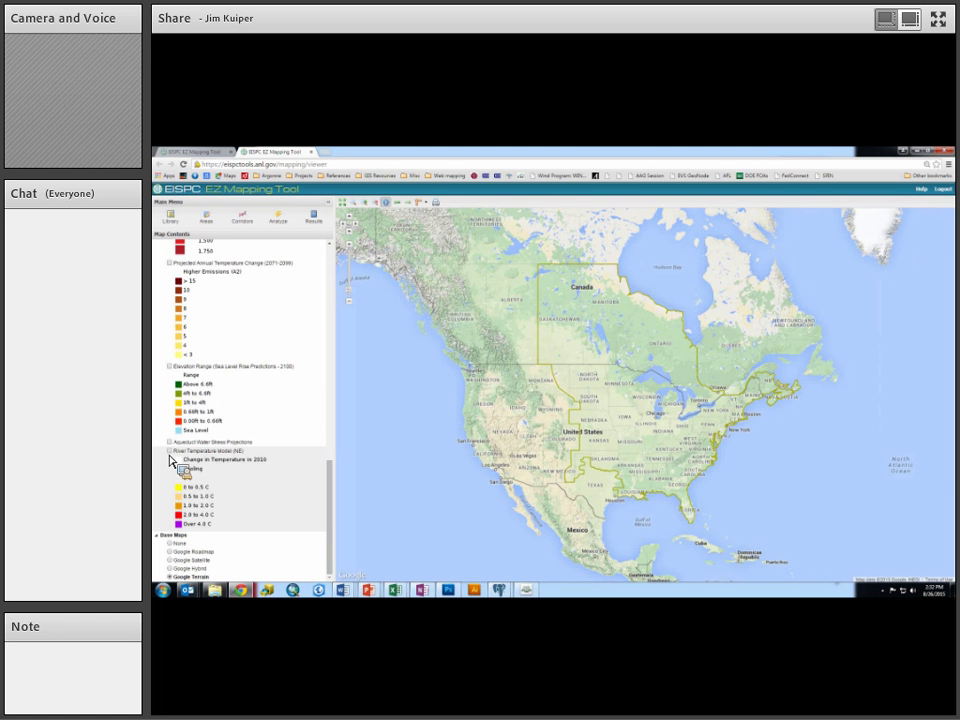
{"action": "left_click_drag", "start_coordinate": [169, 459], "coordinate": [730, 419]}
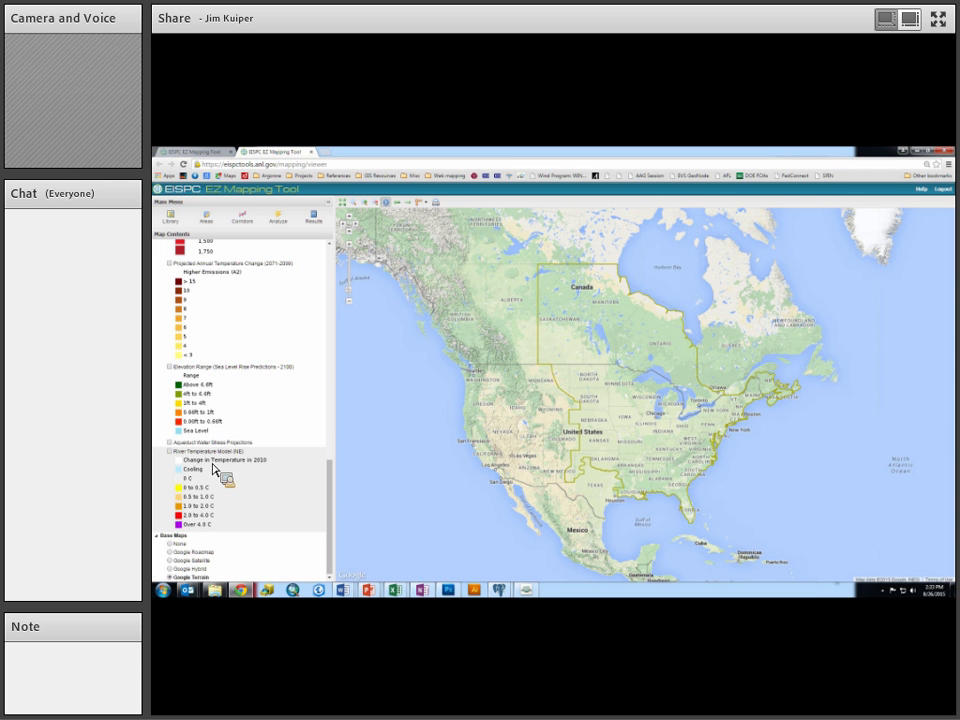
{"action": "left_click", "coordinate": [170, 452]}
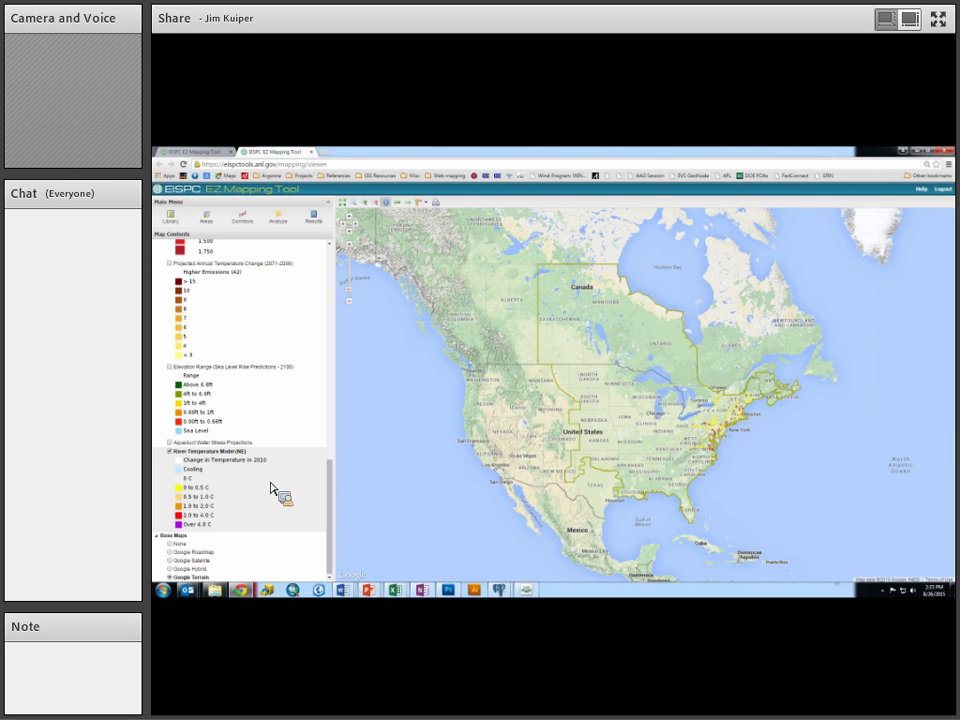
{"action": "right_click", "coordinate": [270, 485]}
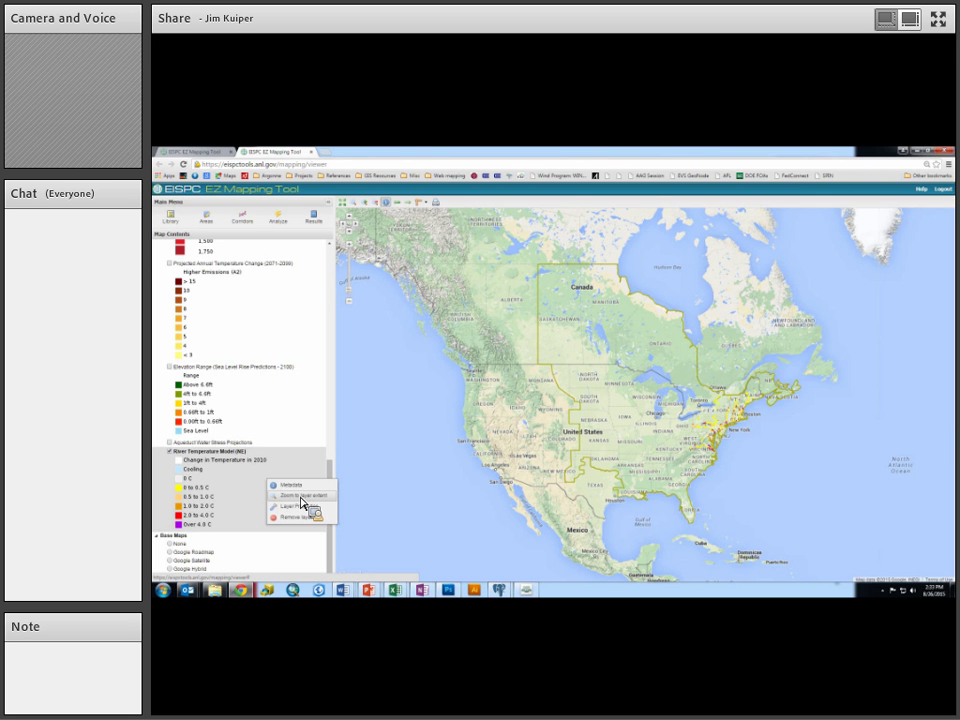
{"action": "left_click", "coordinate": [301, 496]}
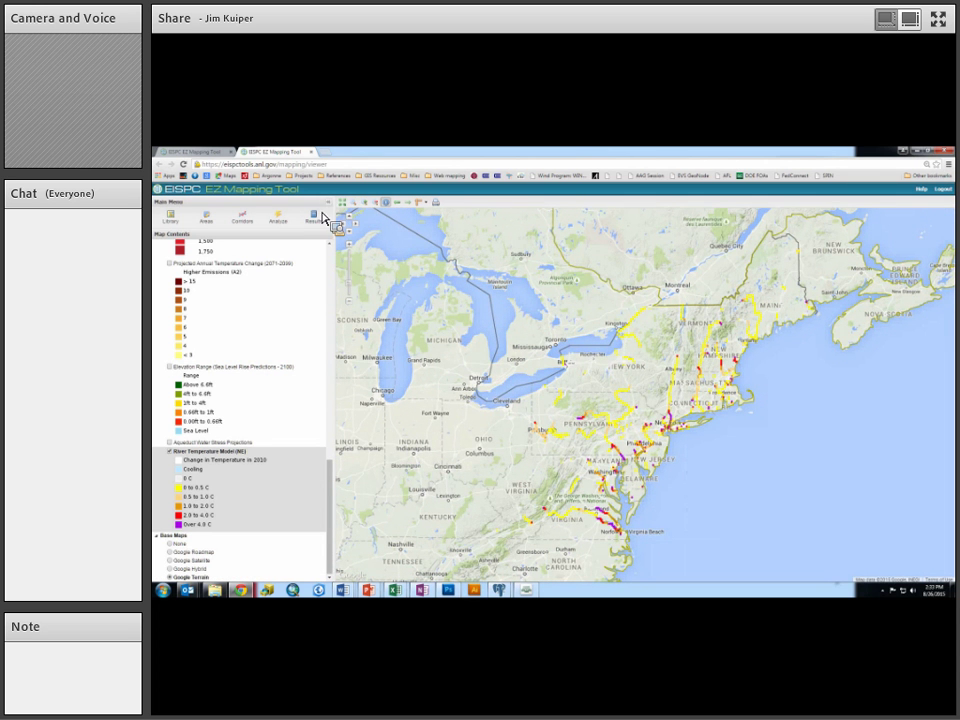
Identify a River Temperature Model (NE) cell in the Pennsylvania area, review its annual and monthly temperature attributes, and close the results
{"action": "left_click_drag", "start_coordinate": [555, 388], "coordinate": [707, 480]}
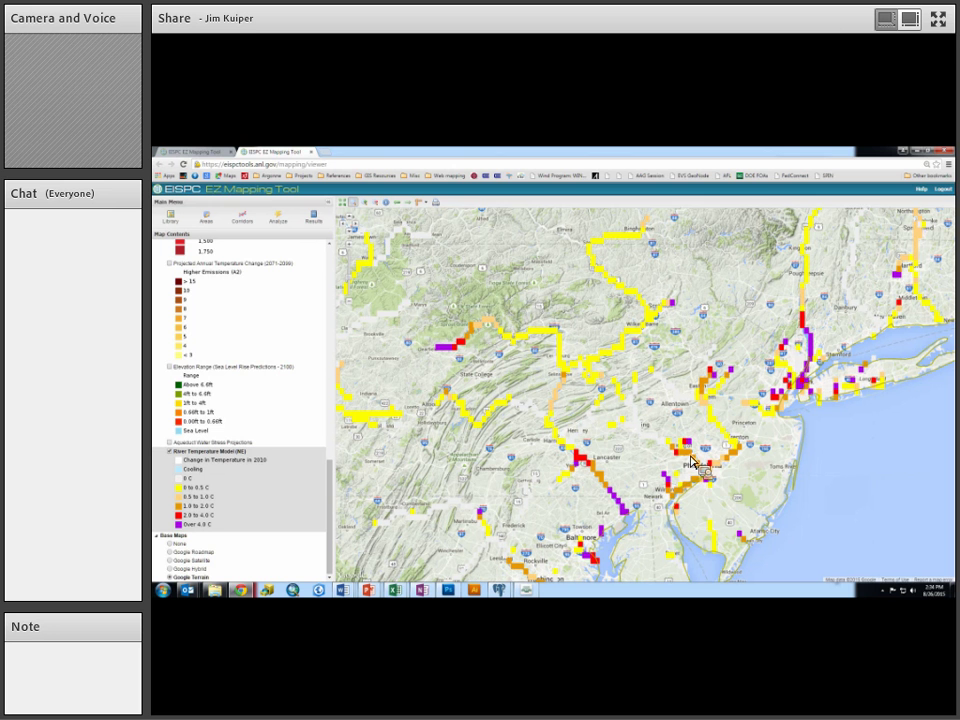
{"action": "left_click", "coordinate": [445, 360]}
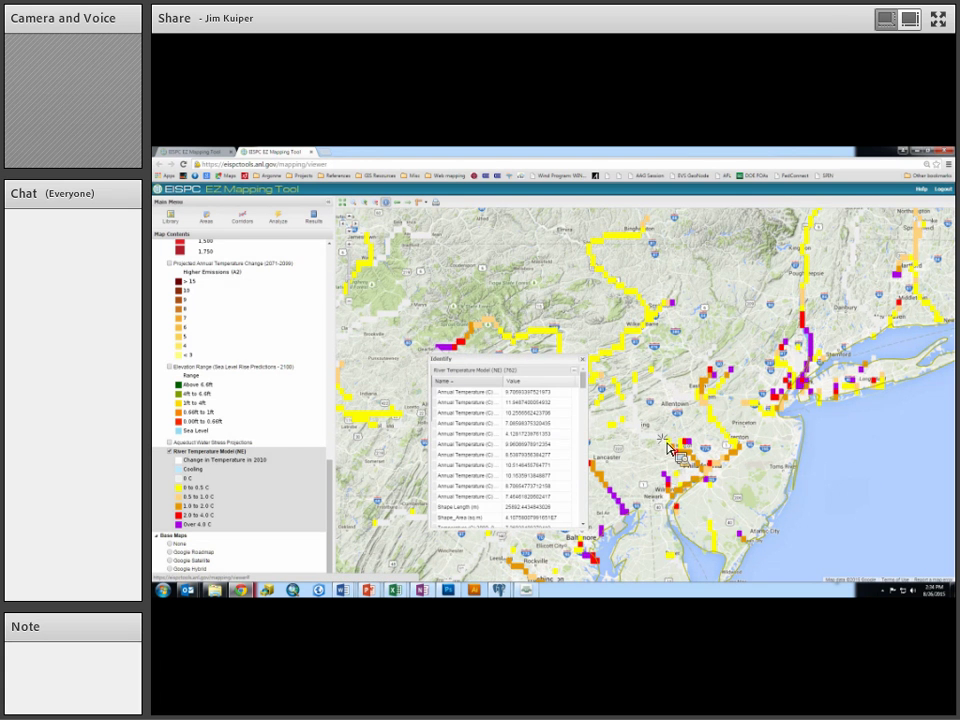
{"action": "left_click_drag", "start_coordinate": [590, 447], "coordinate": [707, 445]}
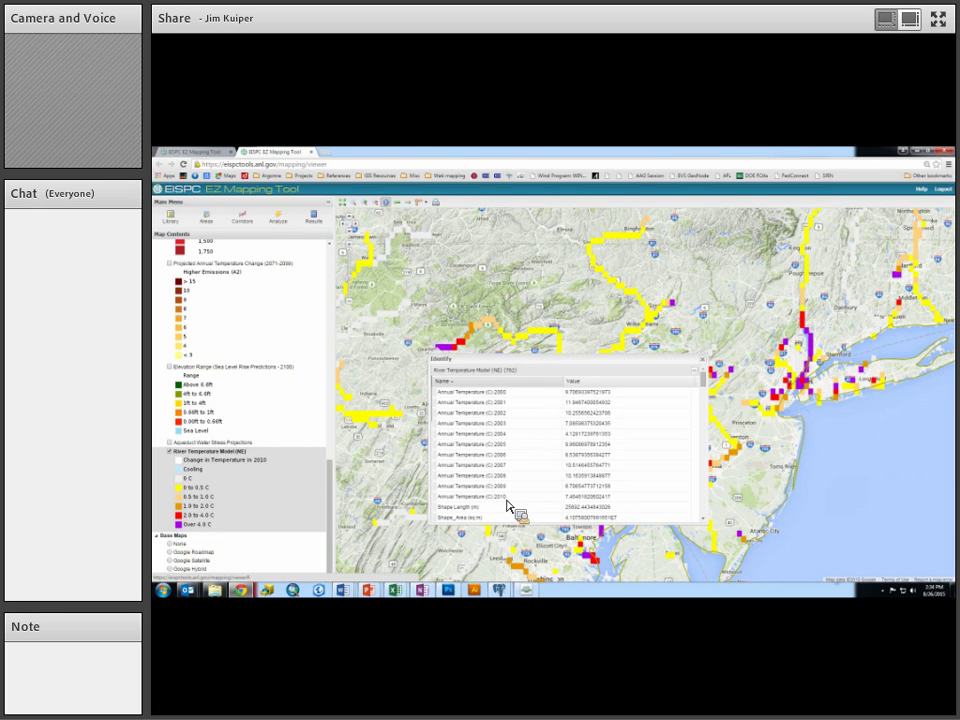
{"action": "mouse_move", "coordinate": [705, 386]}
{"action": "left_mouse_down"}
{"action": "mouse_move", "coordinate": [705, 401]}
{"action": "mouse_move", "coordinate": [707, 386]}
{"action": "left_mouse_up"}
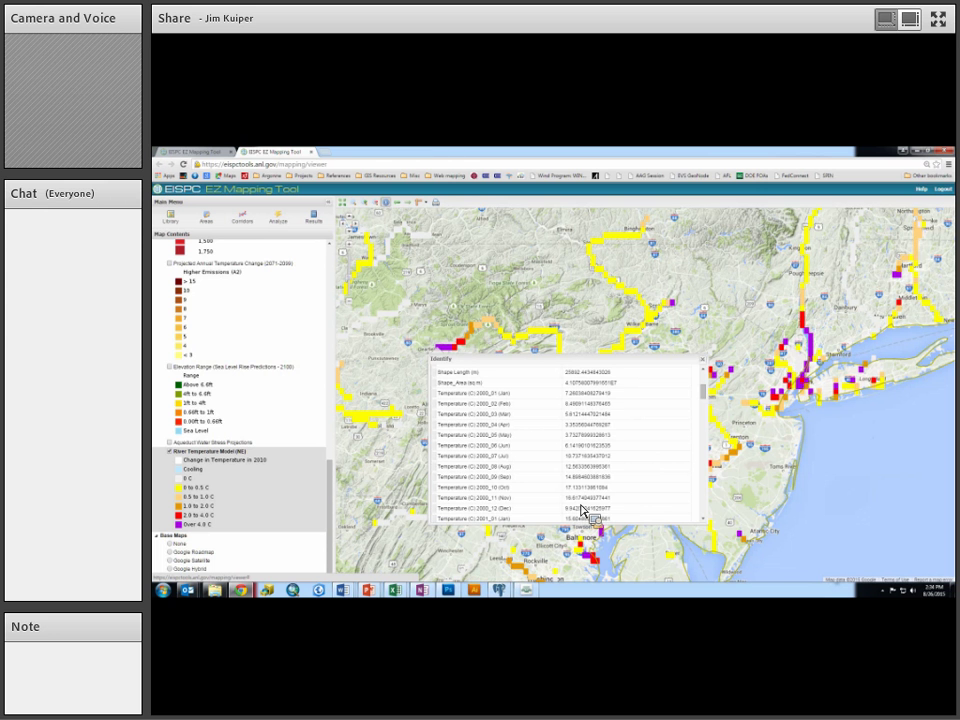
{"action": "left_click_drag", "start_coordinate": [709, 404], "coordinate": [709, 513]}
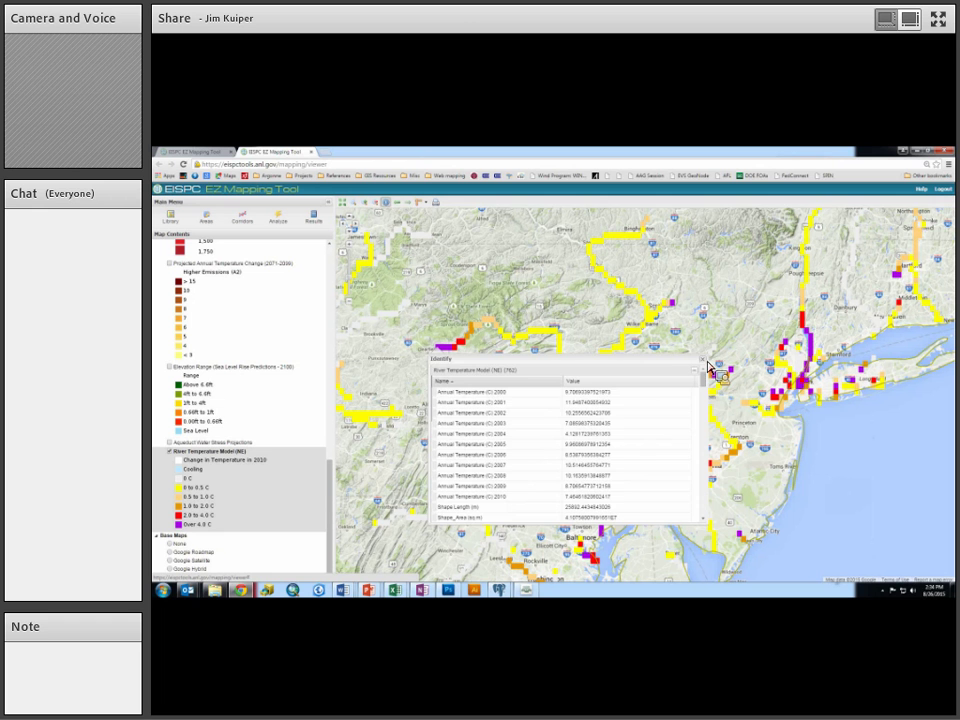
{"action": "left_click", "coordinate": [694, 370]}
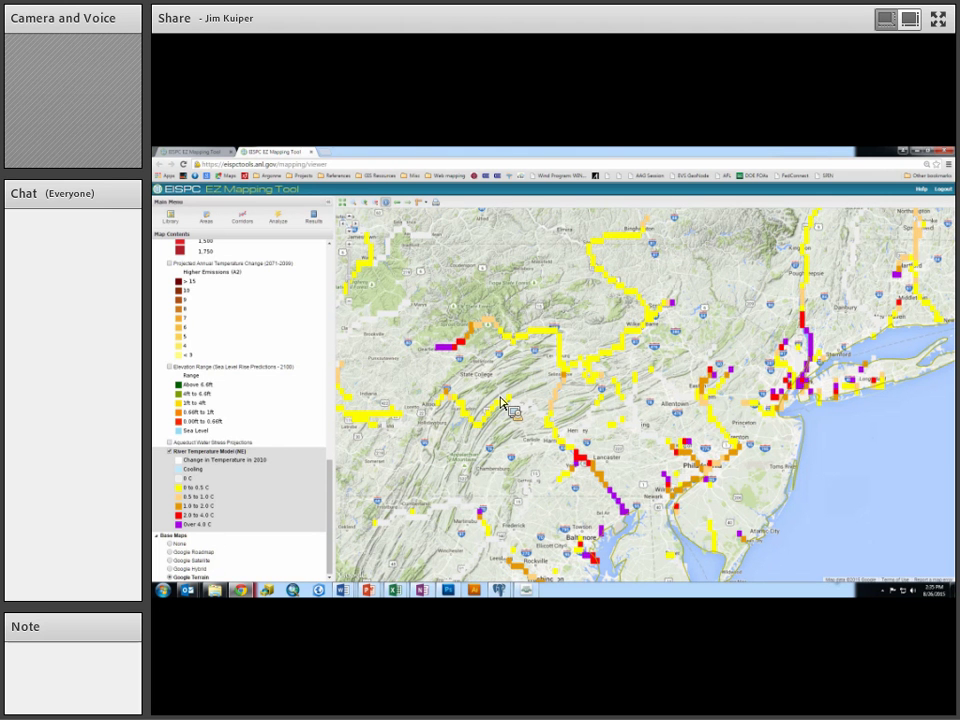
Hide the River Temperature Model (NE) layer and reframe the map on the central and eastern United States
{"action": "left_click", "coordinate": [171, 453]}
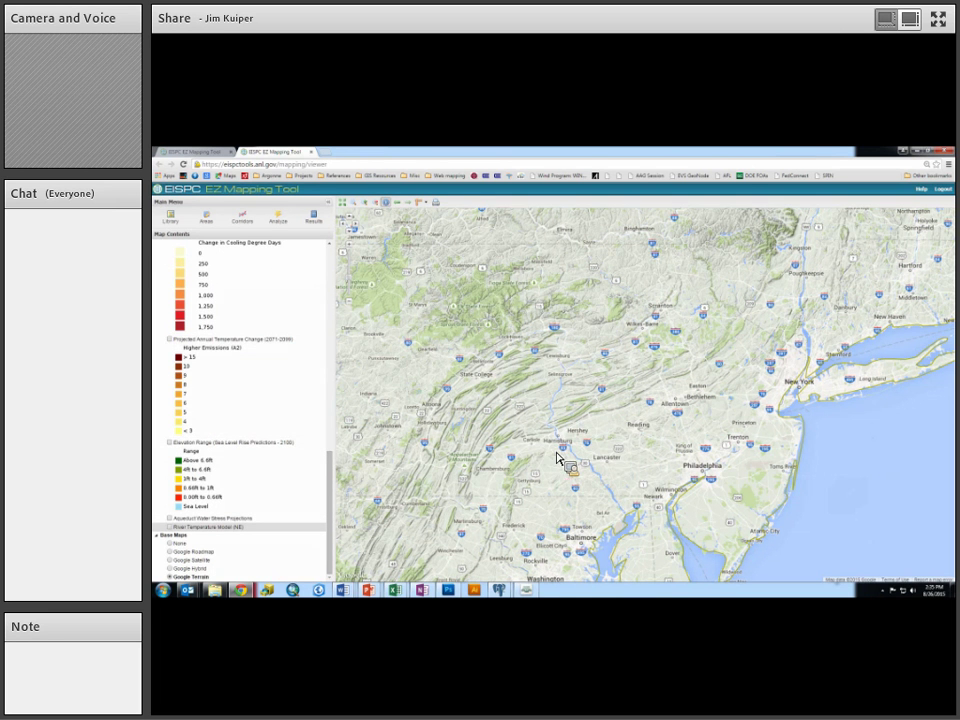
{"action": "scroll", "coordinate": [336, 290], "scroll_direction": "up", "scroll_amount": 5}
{"action": "left_click_drag", "start_coordinate": [336, 284], "coordinate": [345, 208]}
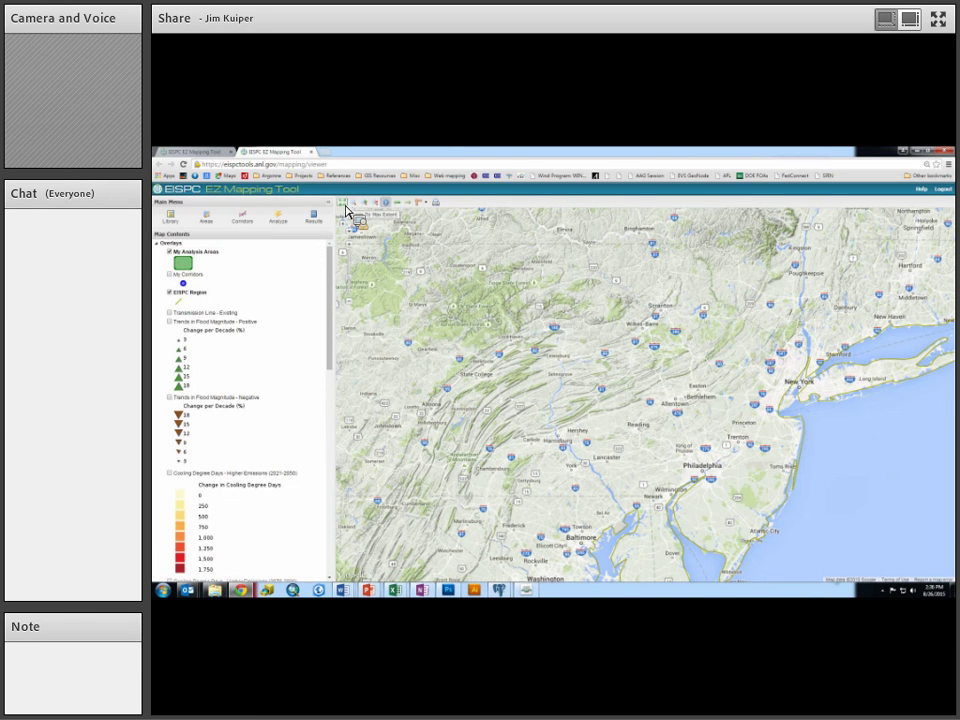
{"action": "left_click", "coordinate": [344, 205]}
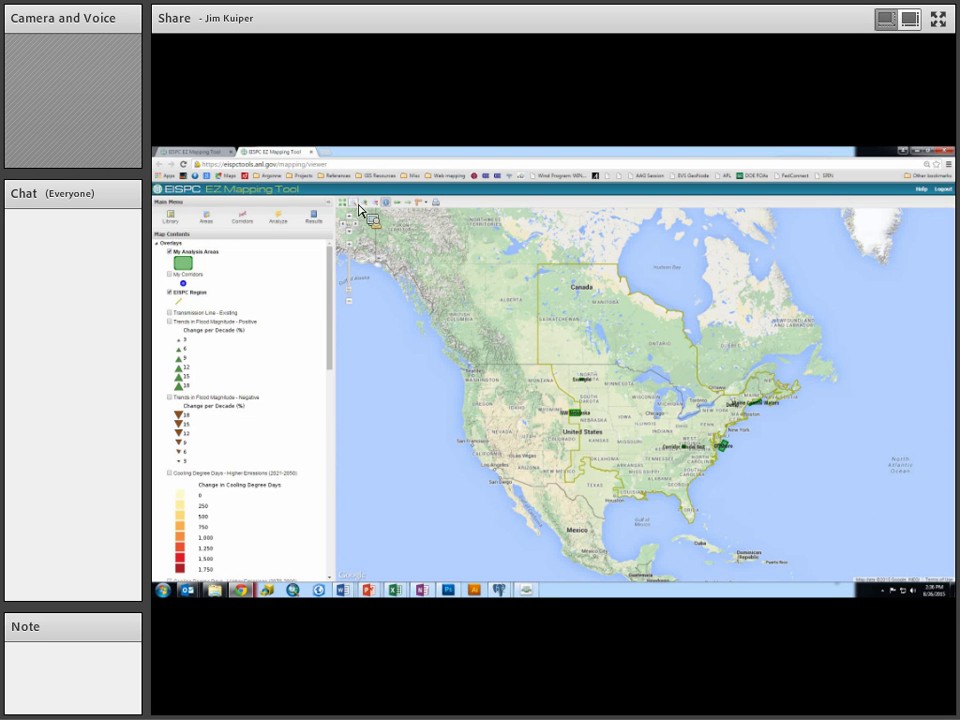
{"action": "left_click_drag", "start_coordinate": [547, 357], "coordinate": [802, 526]}
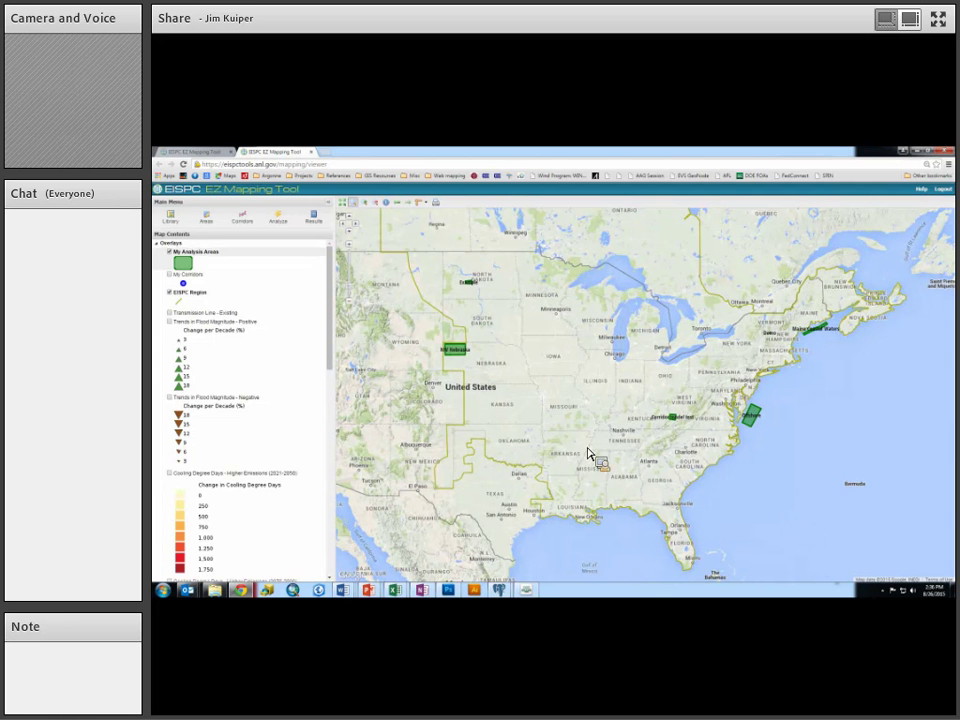
Draw a new four-sided analysis area over the Louisiana coast around New Orleans
{"action": "left_click", "coordinate": [212, 222]}
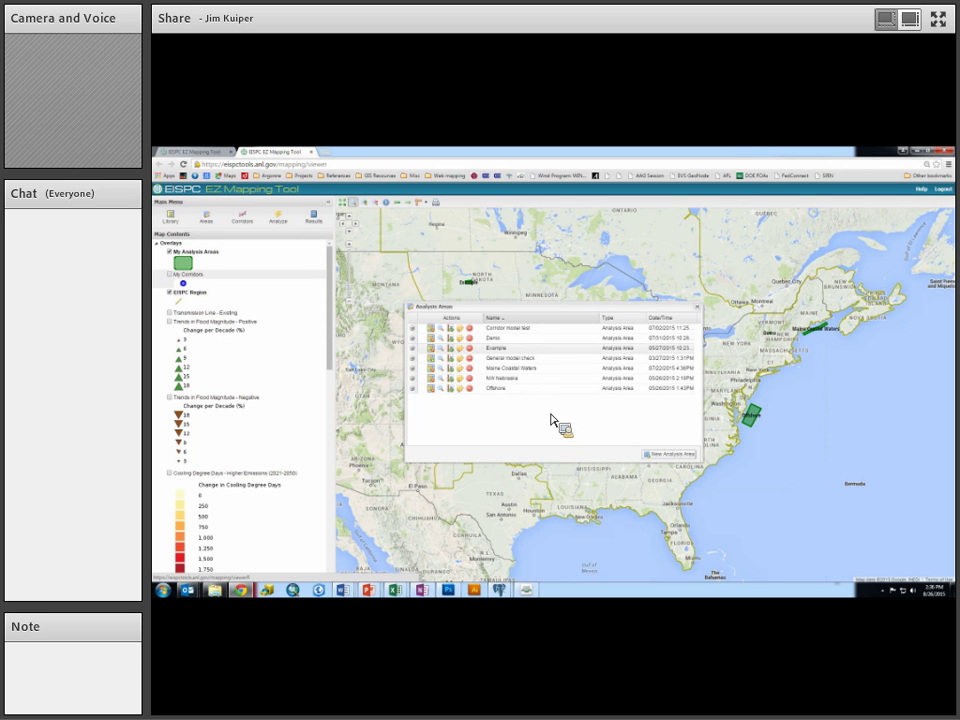
{"action": "left_click", "coordinate": [661, 456]}
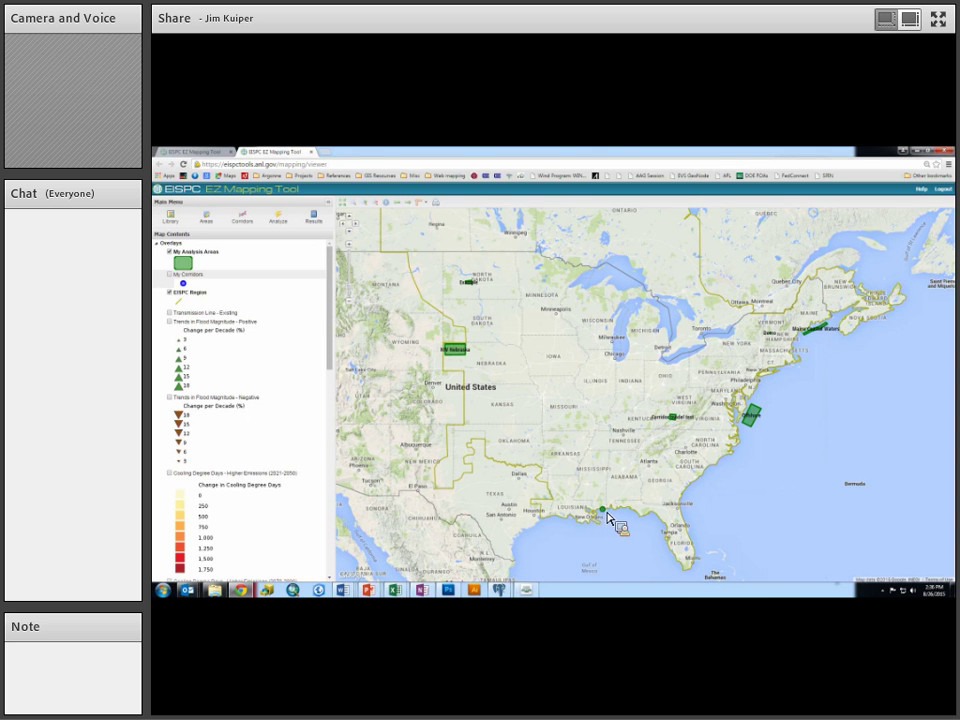
{"action": "left_click", "coordinate": [603, 508]}
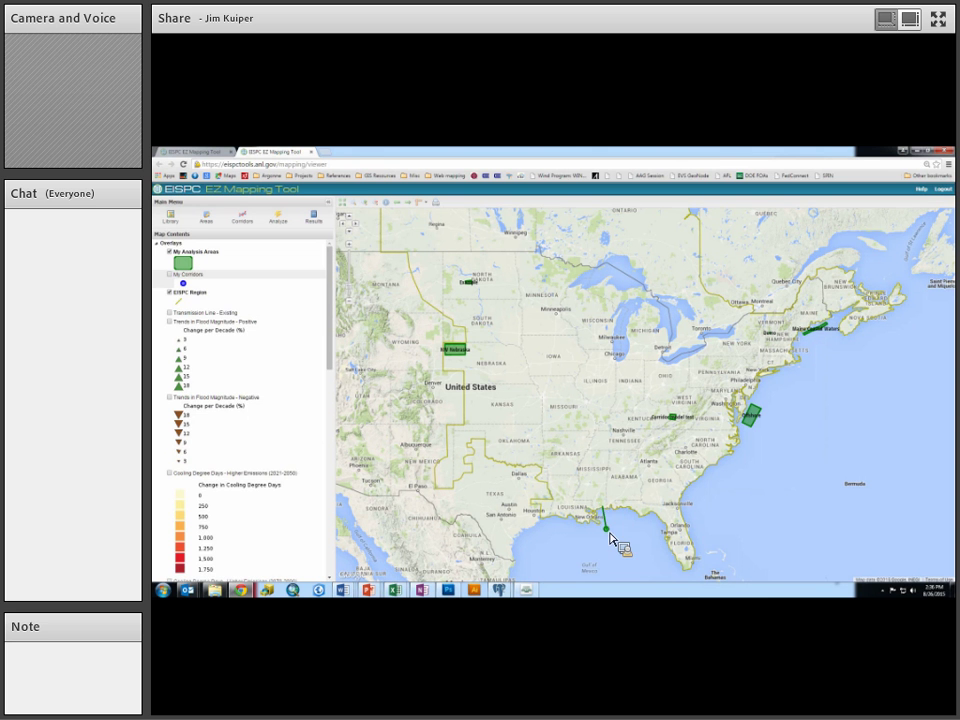
{"action": "left_click", "coordinate": [609, 533]}
{"action": "double_click", "coordinate": [575, 521]}
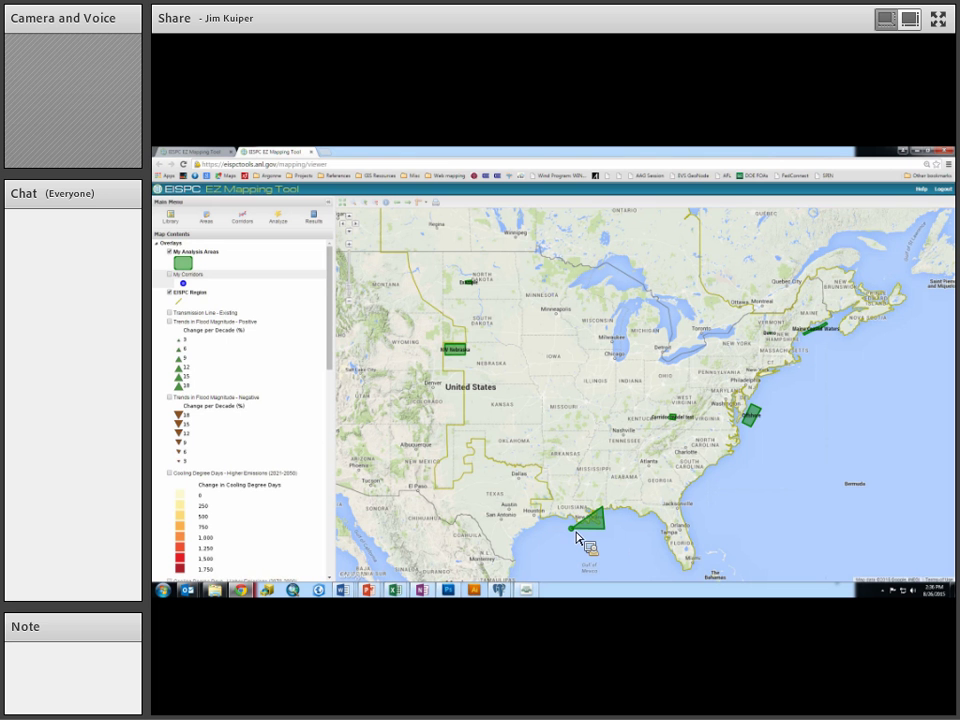
{"action": "left_click", "coordinate": [576, 530]}
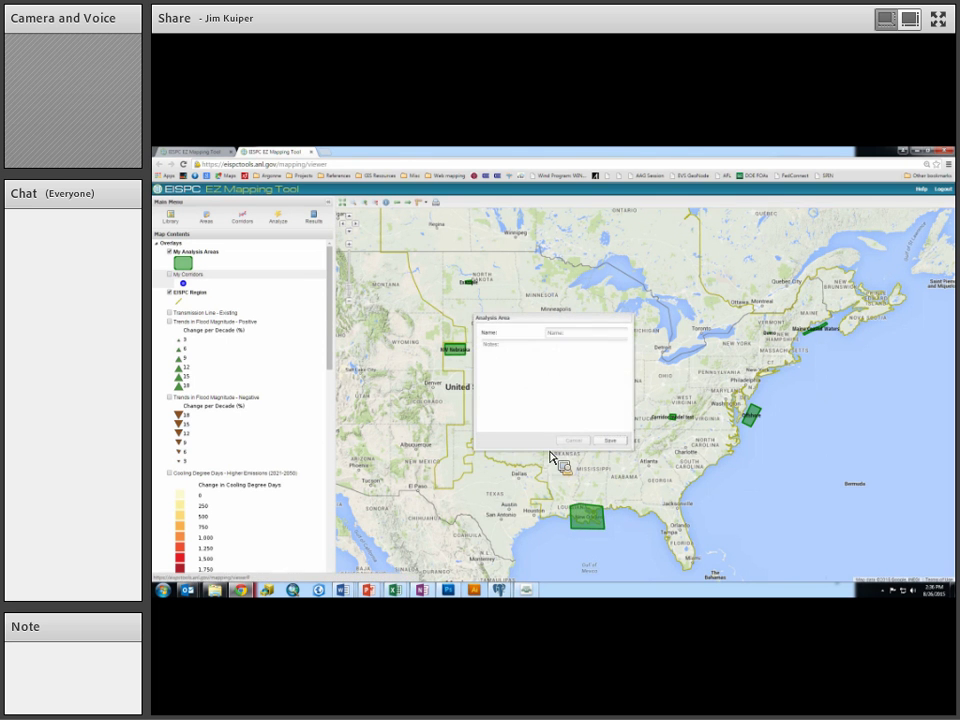
Name the new analysis area "Delta area" and save it
{"action": "left_click", "coordinate": [554, 342]}
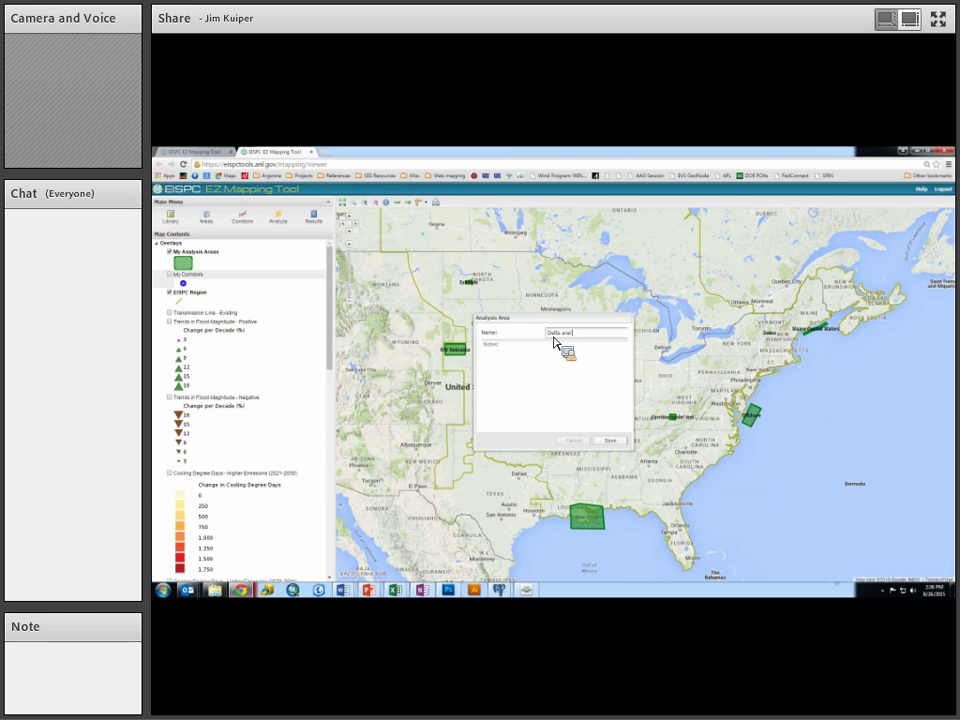
{"action": "type", "text": "Delta area"}
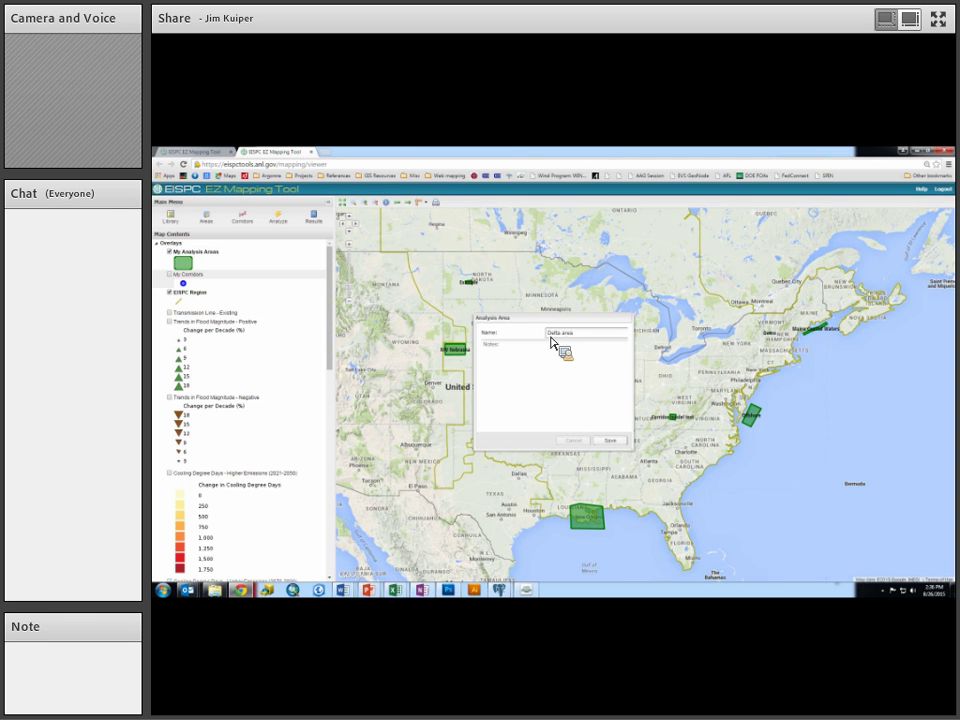
{"action": "left_click", "coordinate": [607, 441]}
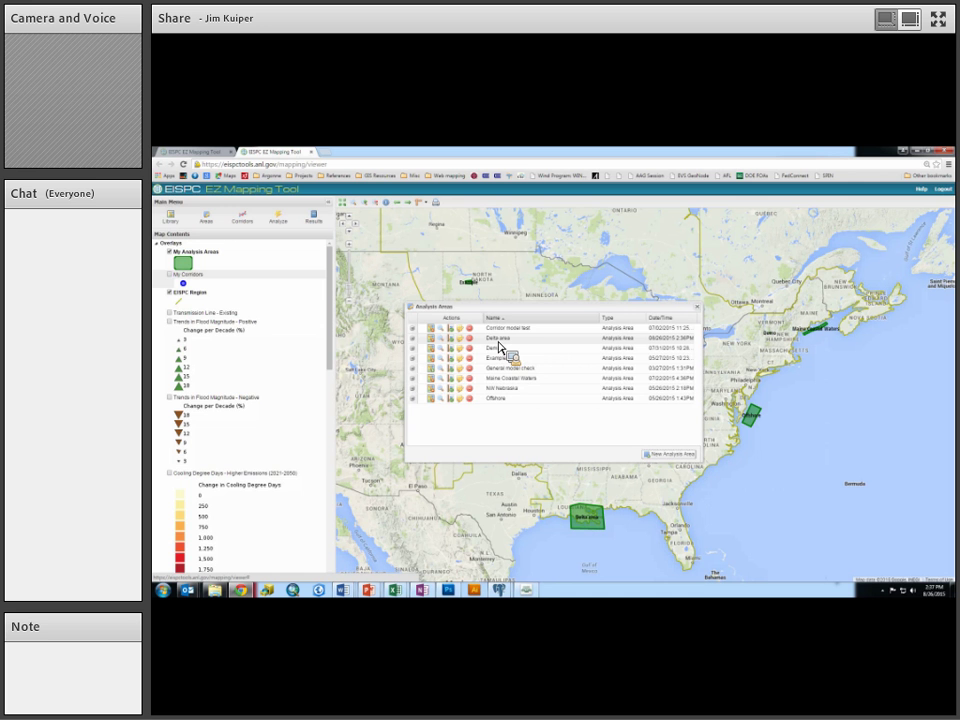
Launch a Climate Change report on the Delta area analysis area and close the list of analysis areas
{"action": "left_click", "coordinate": [455, 342]}
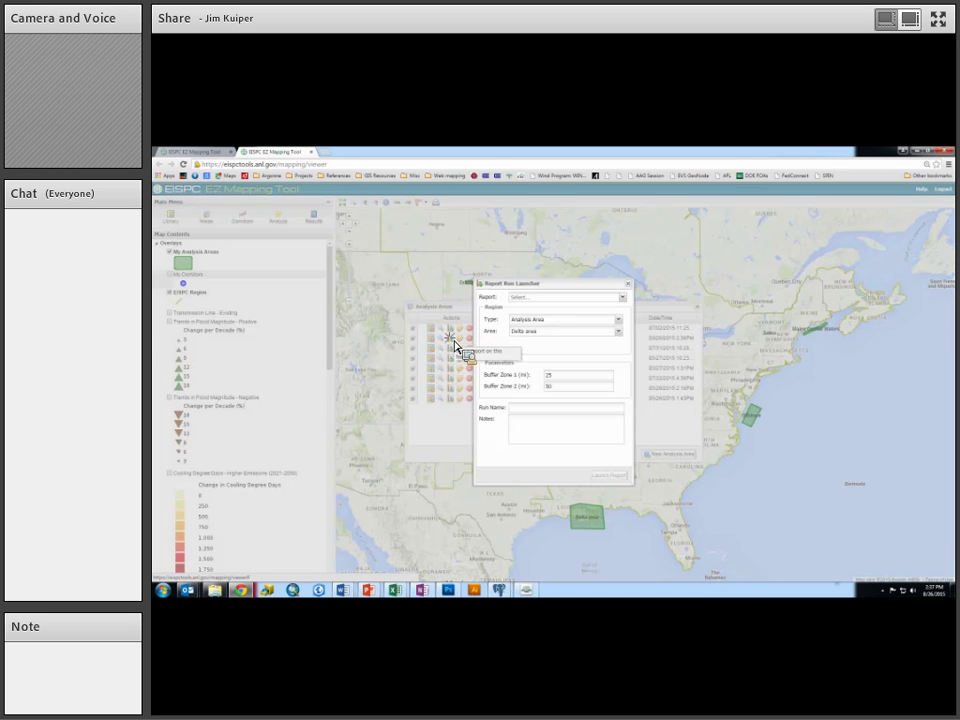
{"action": "left_click", "coordinate": [624, 297]}
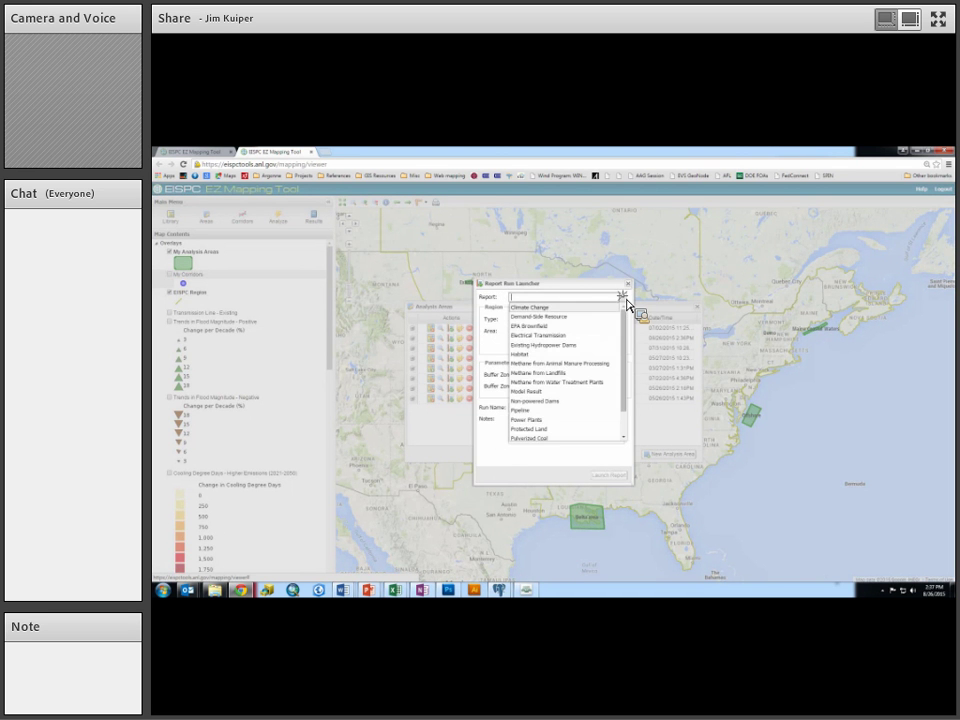
{"action": "left_click", "coordinate": [533, 309]}
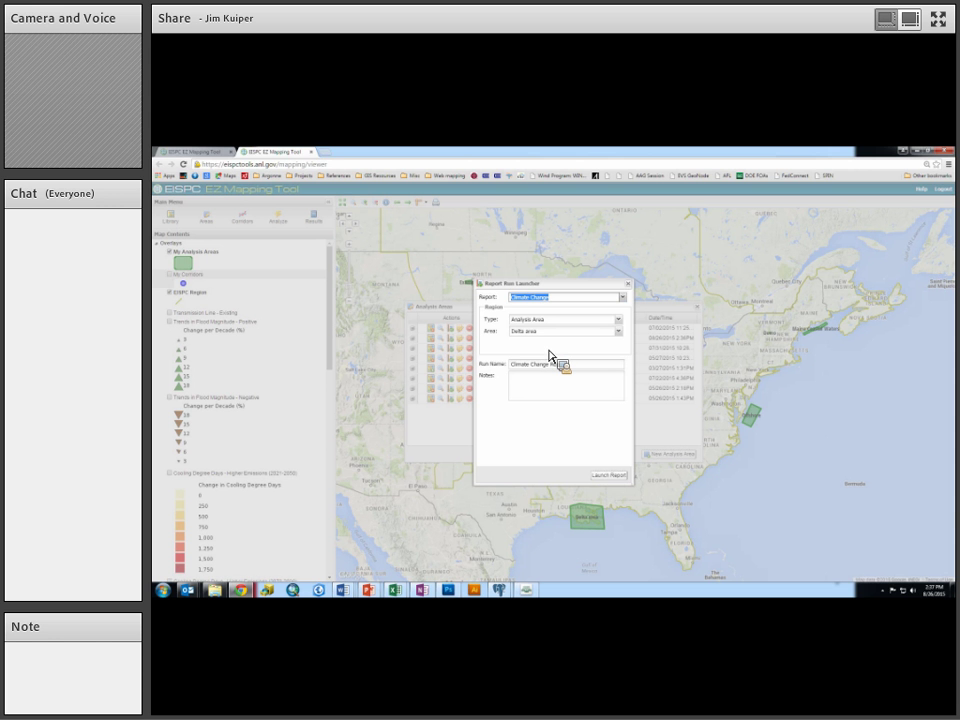
{"action": "left_click", "coordinate": [618, 320]}
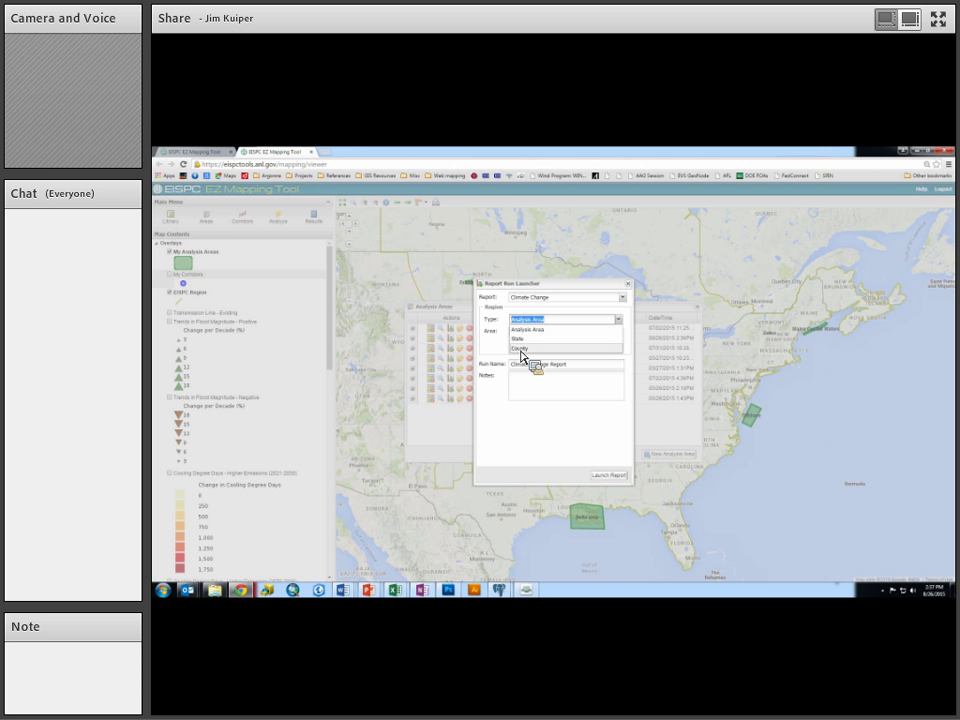
{"action": "left_click", "coordinate": [453, 440]}
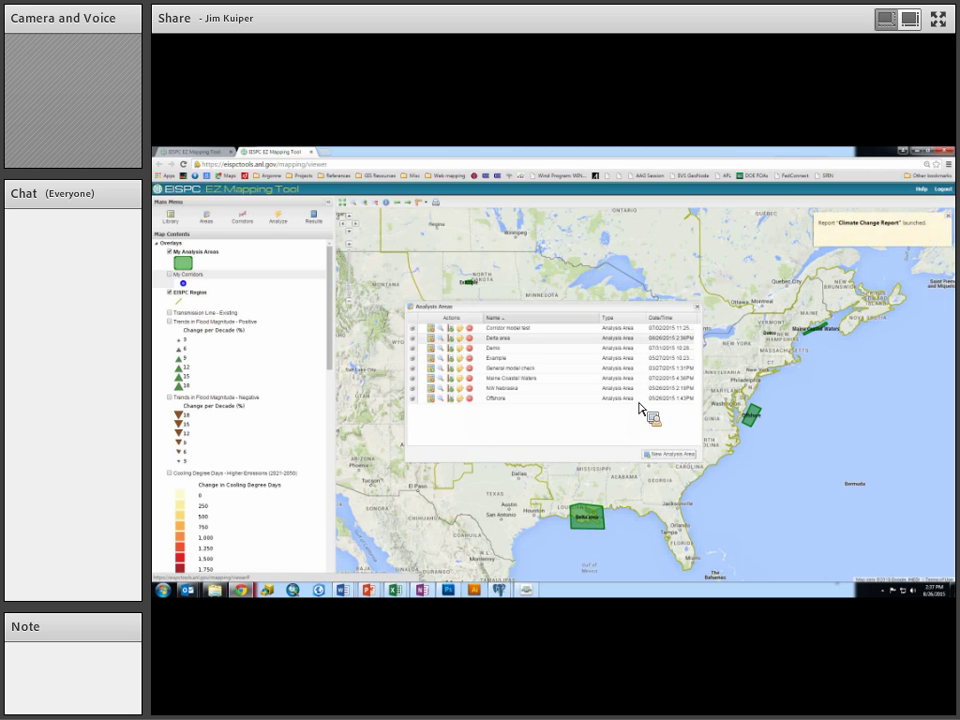
{"action": "left_click", "coordinate": [697, 307]}
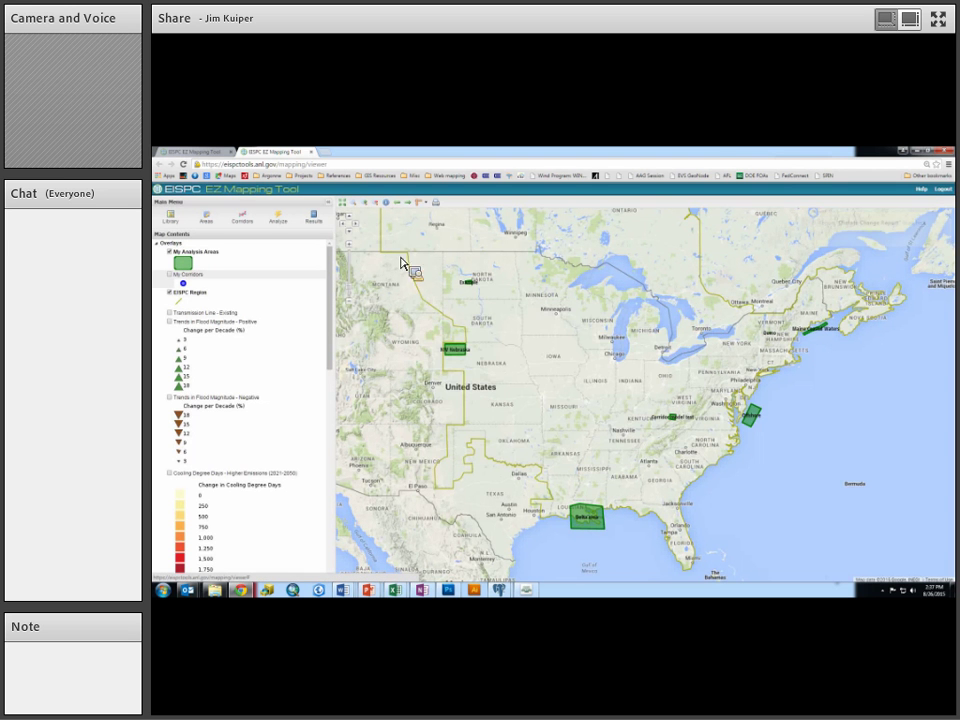
Open the analysis results, remove the name filter, widen the results window, and sort by creation date with the newest first
{"action": "left_click", "coordinate": [313, 218]}
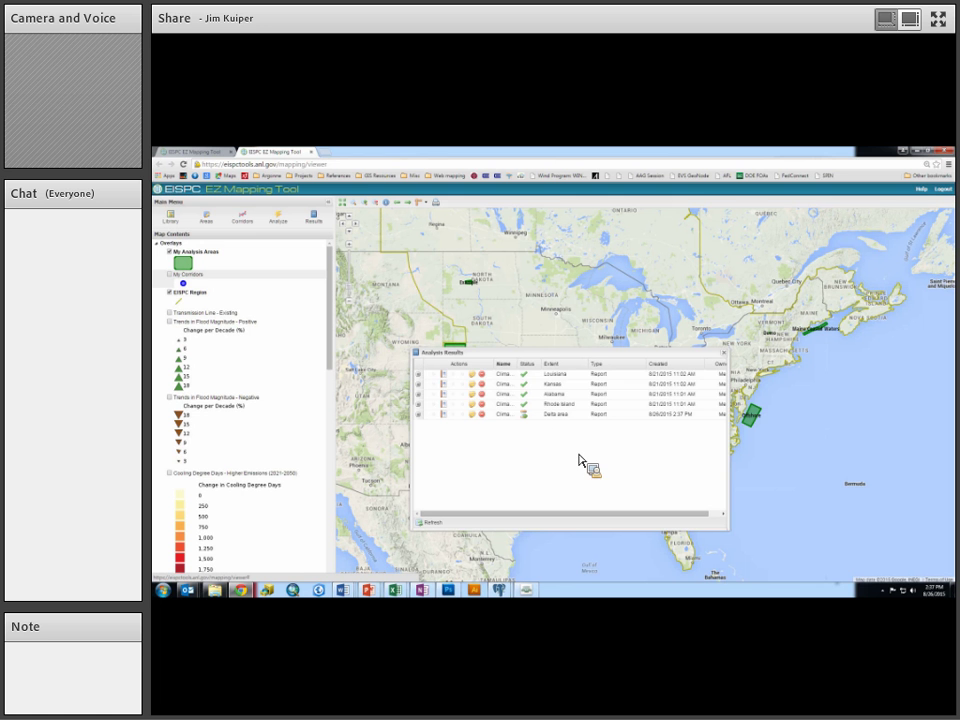
{"action": "left_click", "coordinate": [516, 368]}
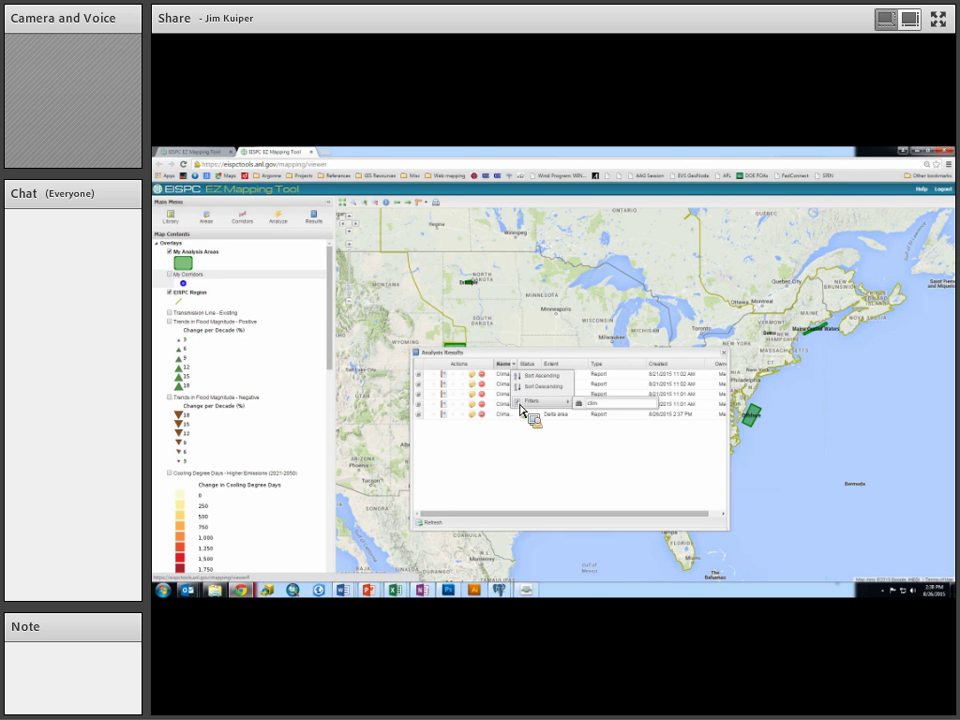
{"action": "left_click", "coordinate": [519, 402]}
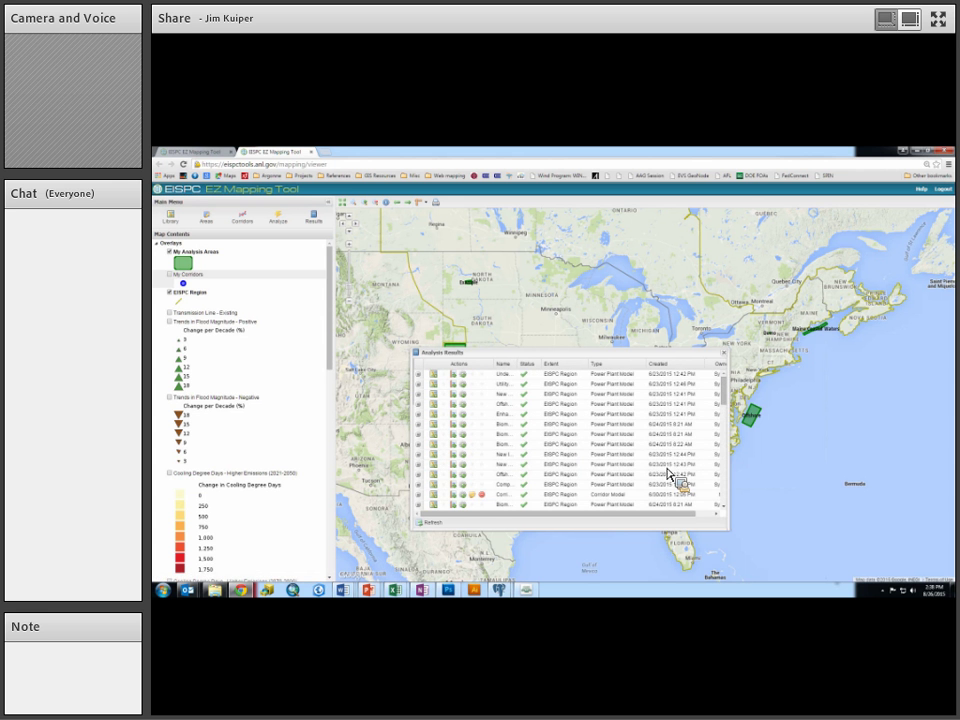
{"action": "left_click_drag", "start_coordinate": [729, 449], "coordinate": [850, 466]}
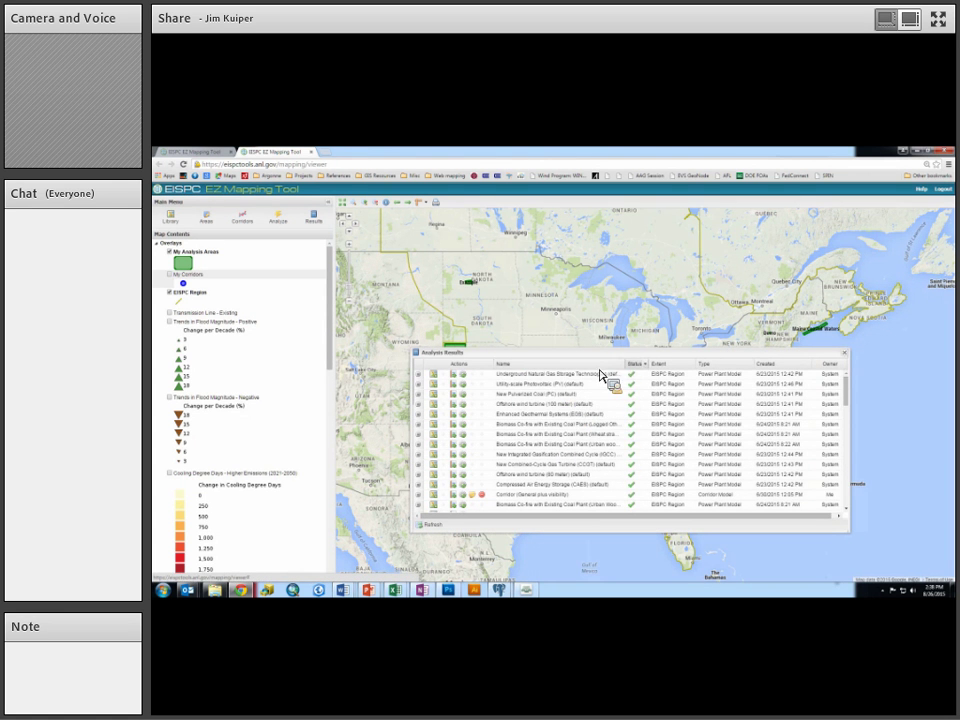
{"action": "left_click", "coordinate": [772, 366]}
{"action": "left_click", "coordinate": [772, 366]}
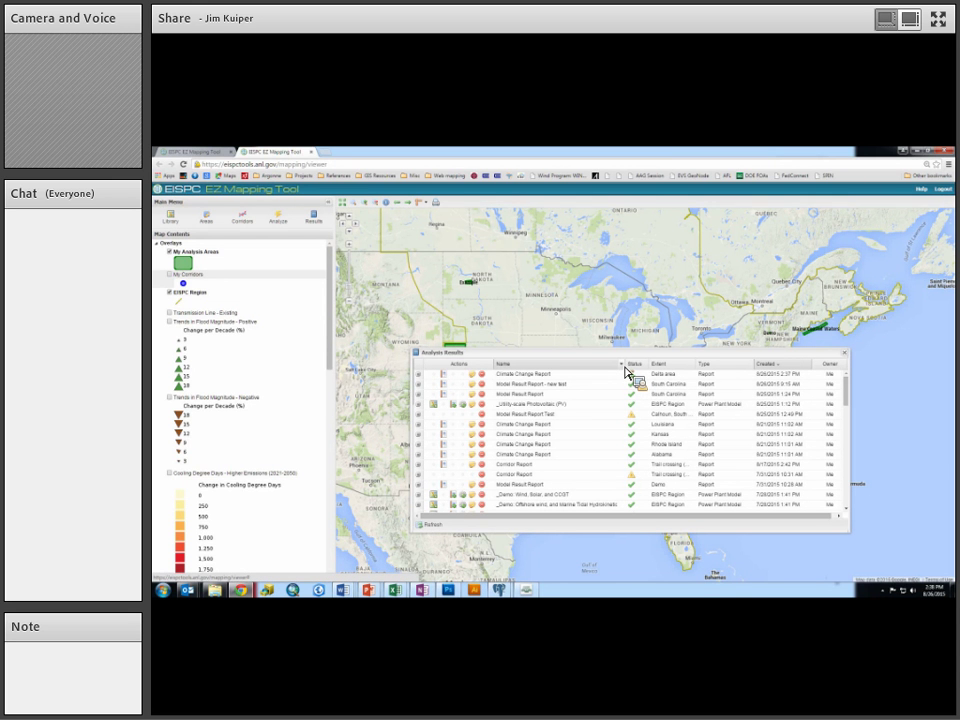
Open the Climate Change Report for Alabama and read its introduction, projected temperature change and cooling degree days, and sea level rise sections
{"action": "left_click_drag", "start_coordinate": [626, 372], "coordinate": [546, 371]}
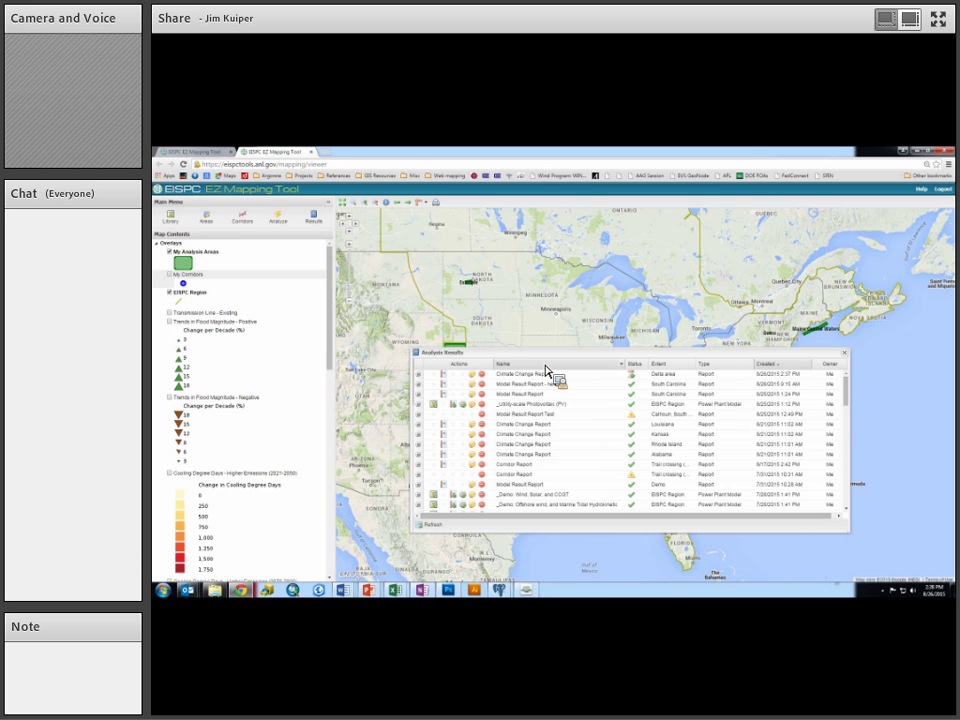
{"action": "left_click_drag", "start_coordinate": [546, 371], "coordinate": [447, 461]}
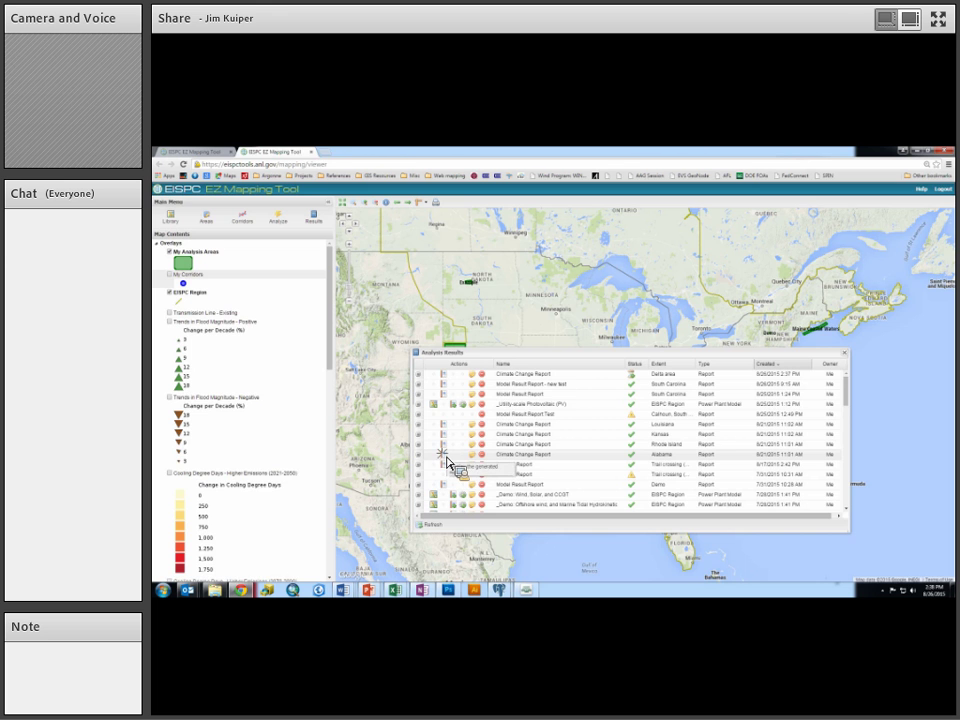
{"action": "left_click", "coordinate": [446, 458]}
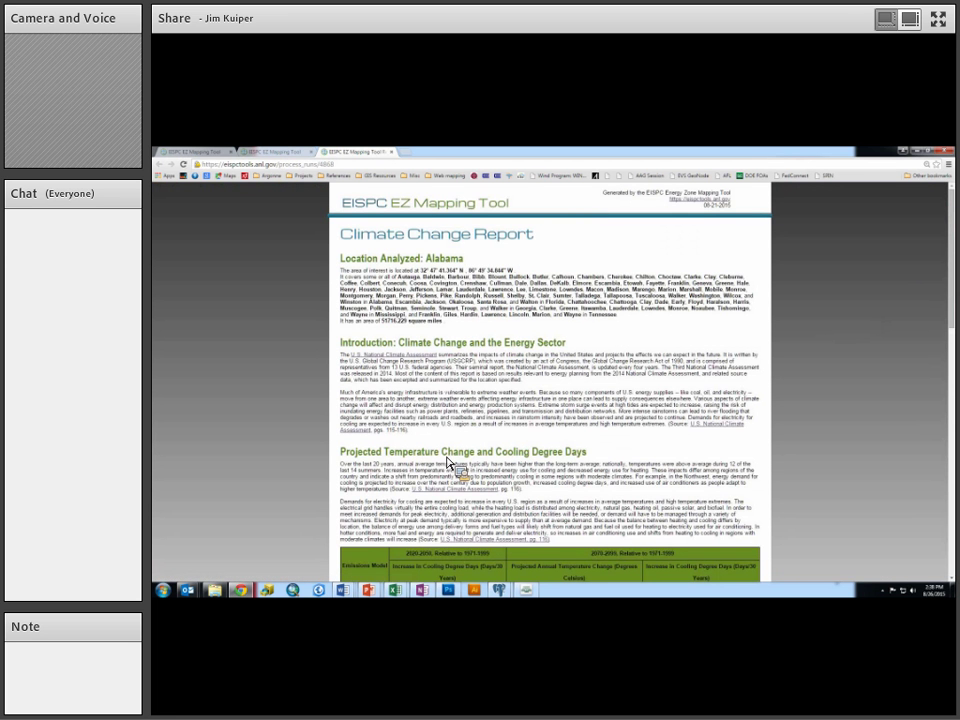
{"action": "scroll", "coordinate": [597, 385], "scroll_direction": "down", "scroll_amount": 1}
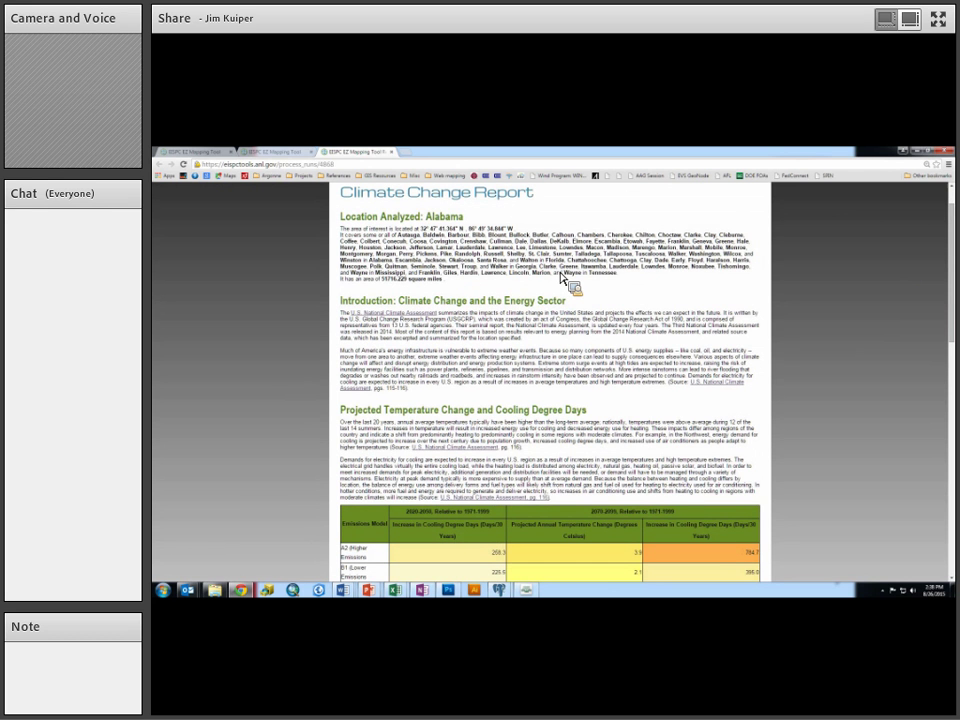
{"action": "scroll", "coordinate": [563, 279], "scroll_direction": "down", "scroll_amount": 2}
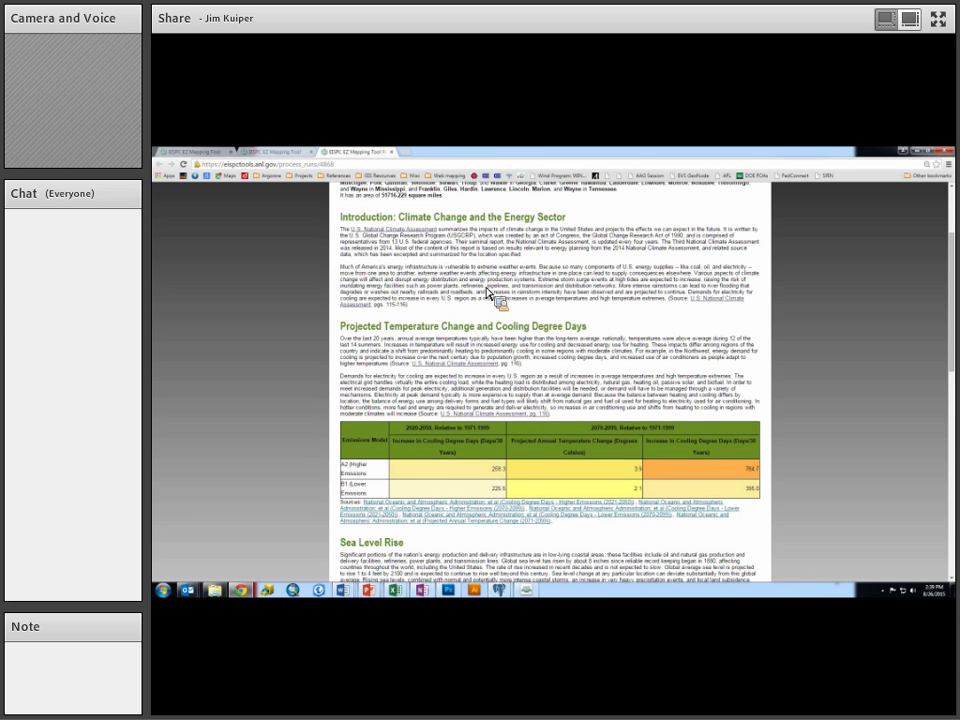
{"action": "scroll", "coordinate": [490, 298], "scroll_direction": "down", "scroll_amount": 2}
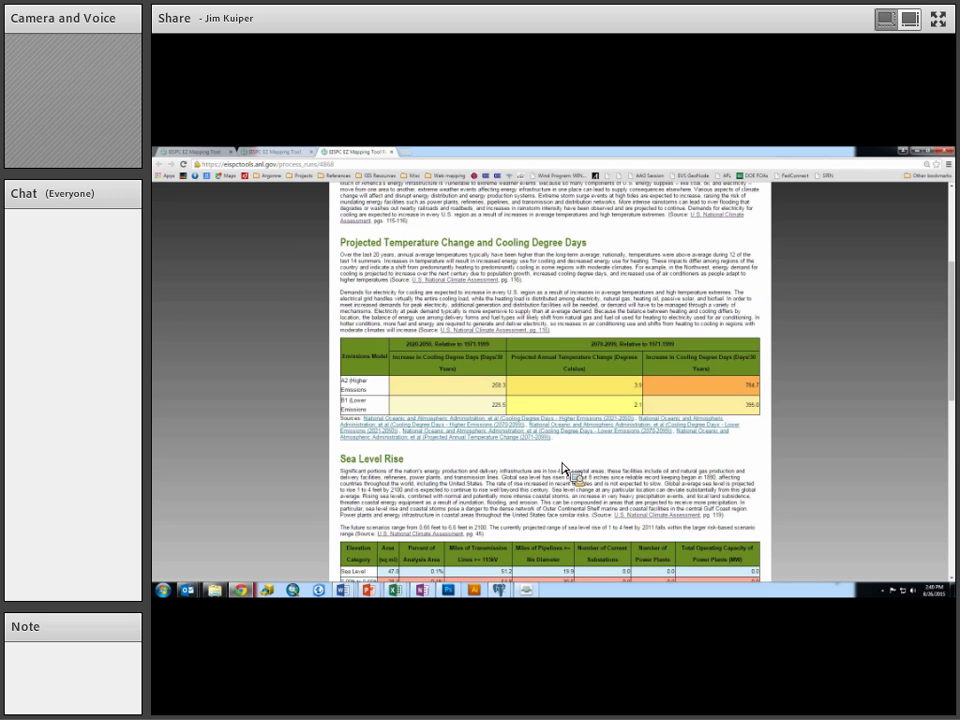
Read the sea level rise, water stress and flood magnitude trends sections of the Alabama Climate Change Report
{"action": "scroll", "coordinate": [563, 468], "scroll_direction": "down", "scroll_amount": 5}
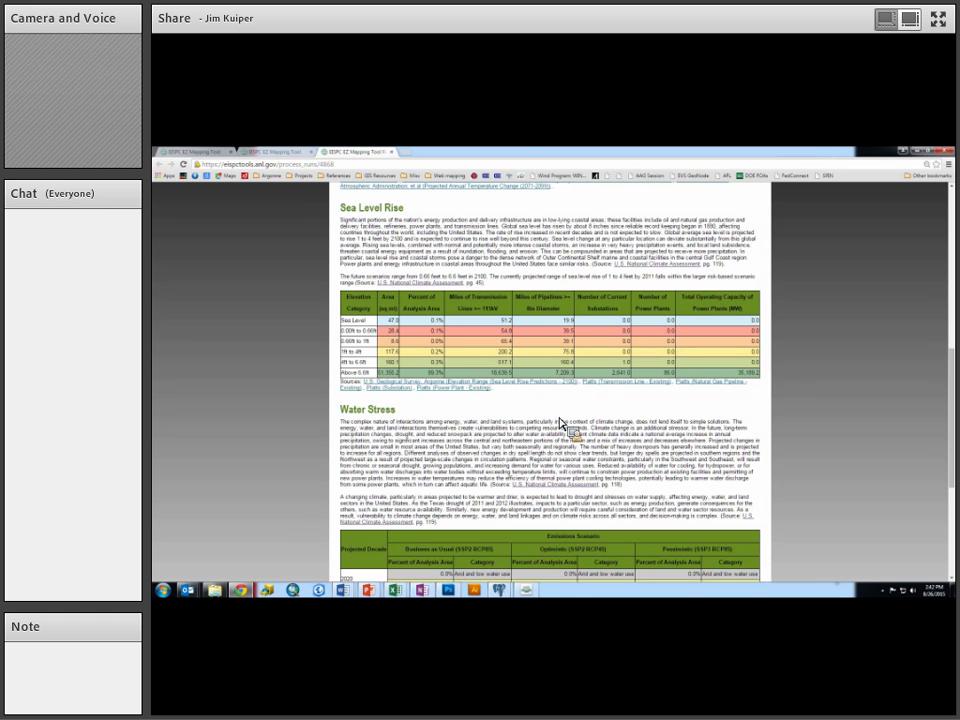
{"action": "scroll", "coordinate": [561, 424], "scroll_direction": "down", "scroll_amount": 2}
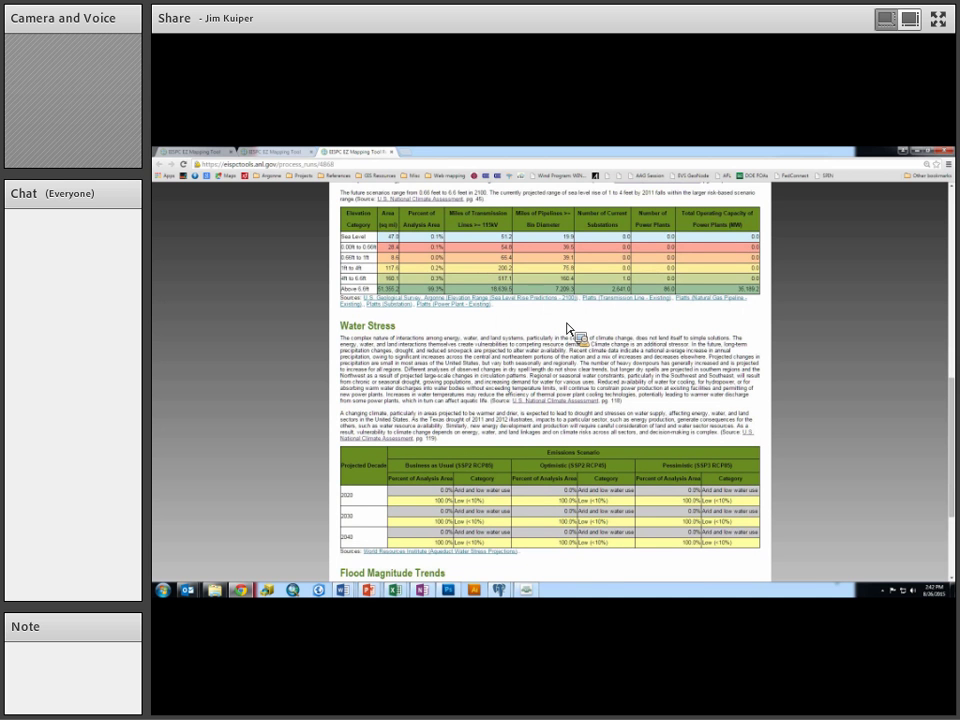
{"action": "scroll", "coordinate": [567, 328], "scroll_direction": "down", "scroll_amount": 2}
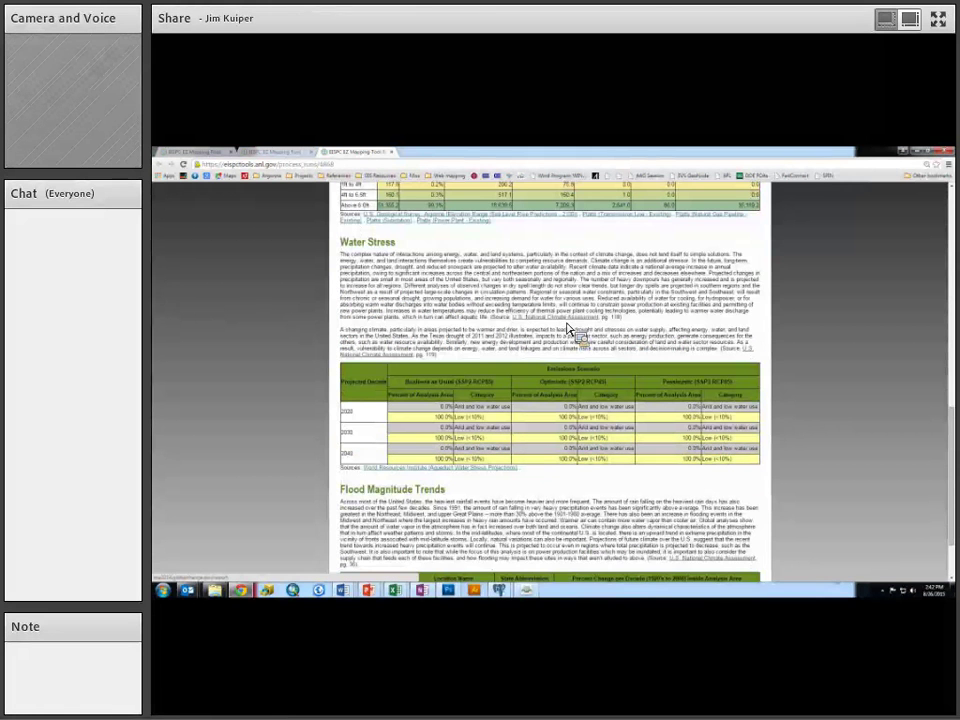
{"action": "scroll", "coordinate": [567, 328], "scroll_direction": "down", "scroll_amount": 1}
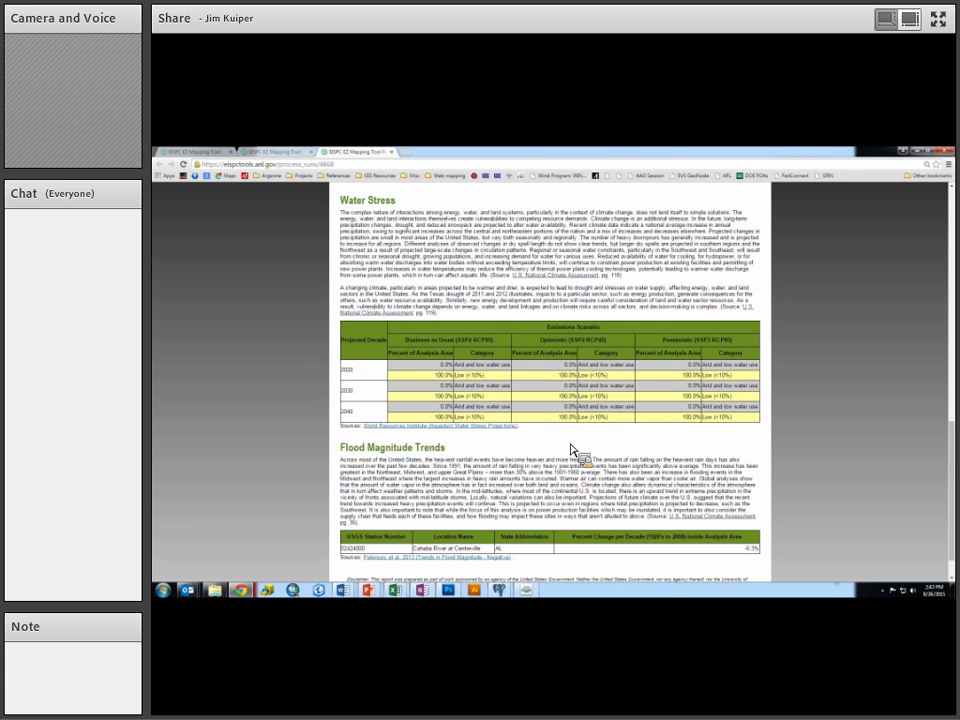
{"action": "scroll", "coordinate": [571, 449], "scroll_direction": "down", "scroll_amount": 1}
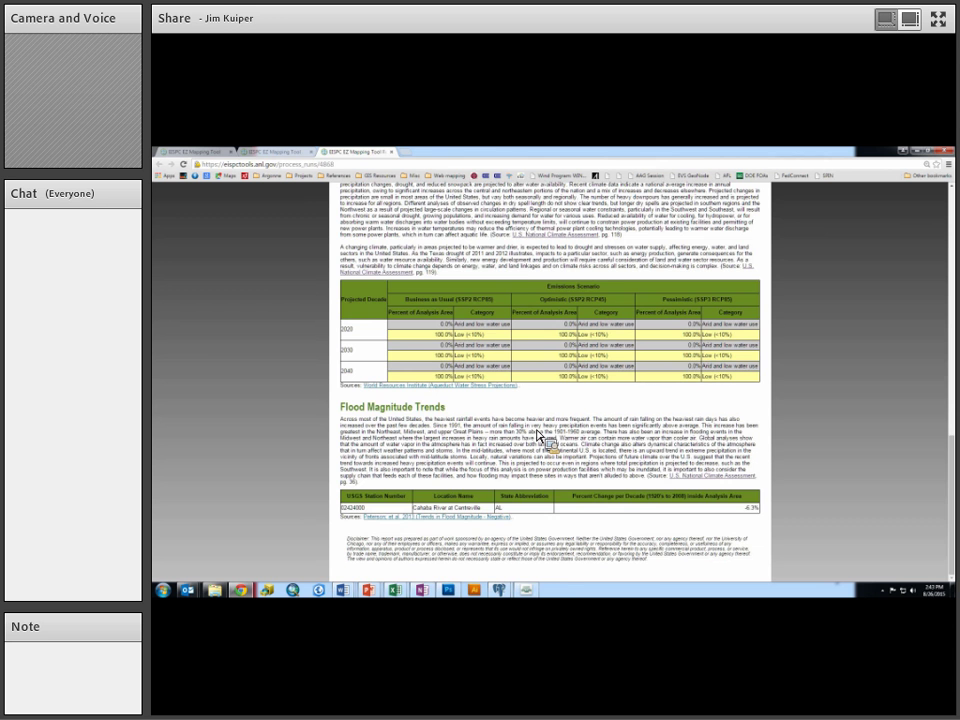
{"action": "scroll", "coordinate": [538, 436], "scroll_direction": "up", "scroll_amount": 5}
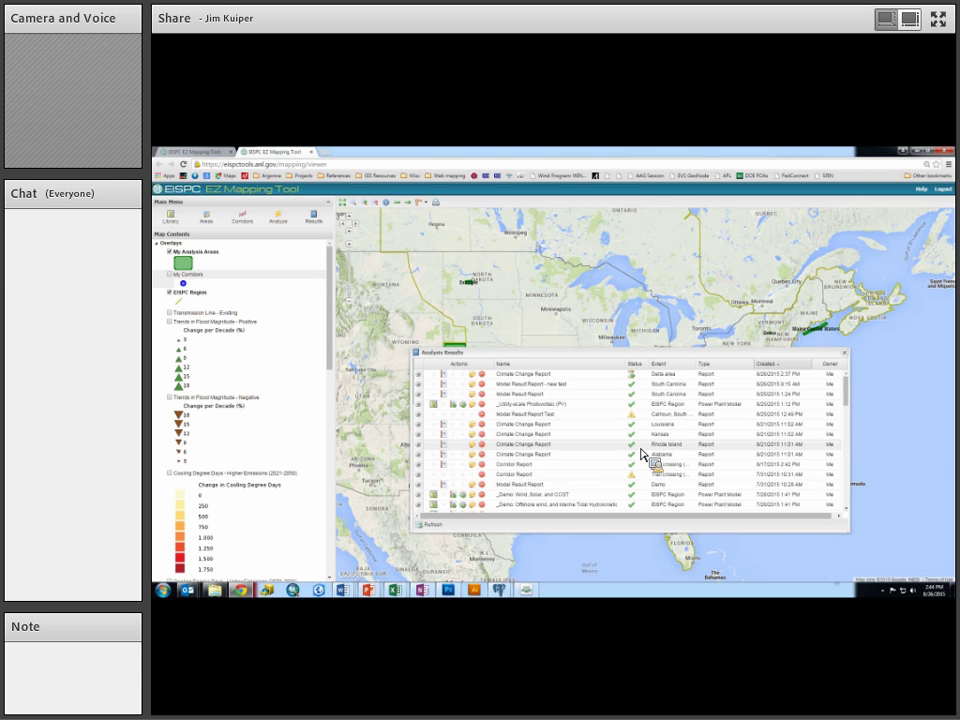
Open the Climate Change Report for Kansas, review its sections from temperature change to flood magnitude trends, and close it
{"action": "left_click", "coordinate": [447, 443]}
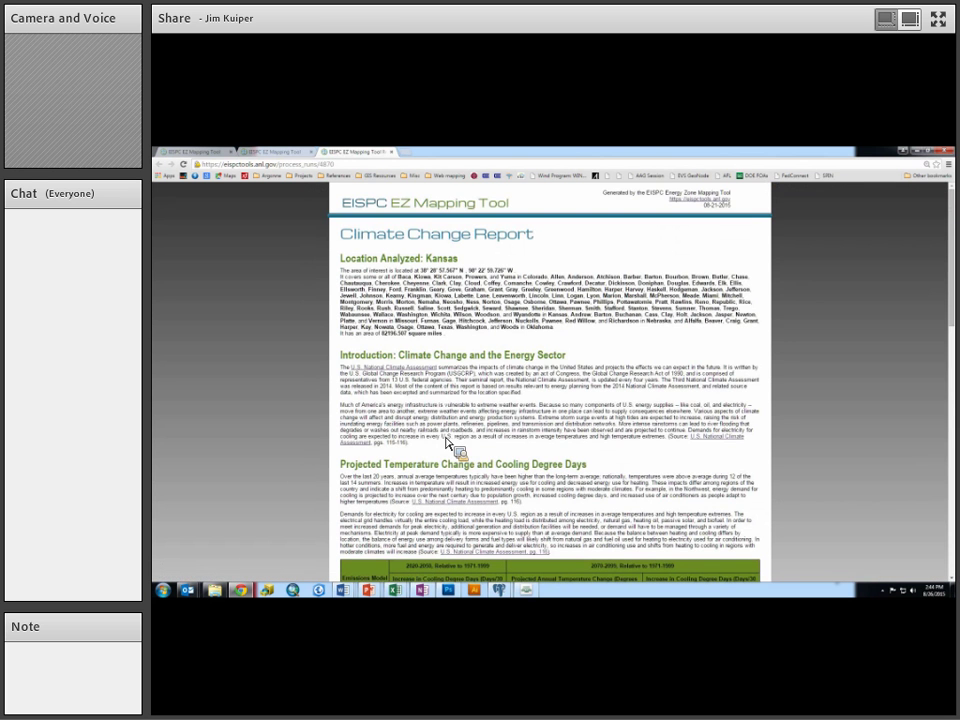
{"action": "scroll", "coordinate": [483, 437], "scroll_direction": "down", "scroll_amount": 5}
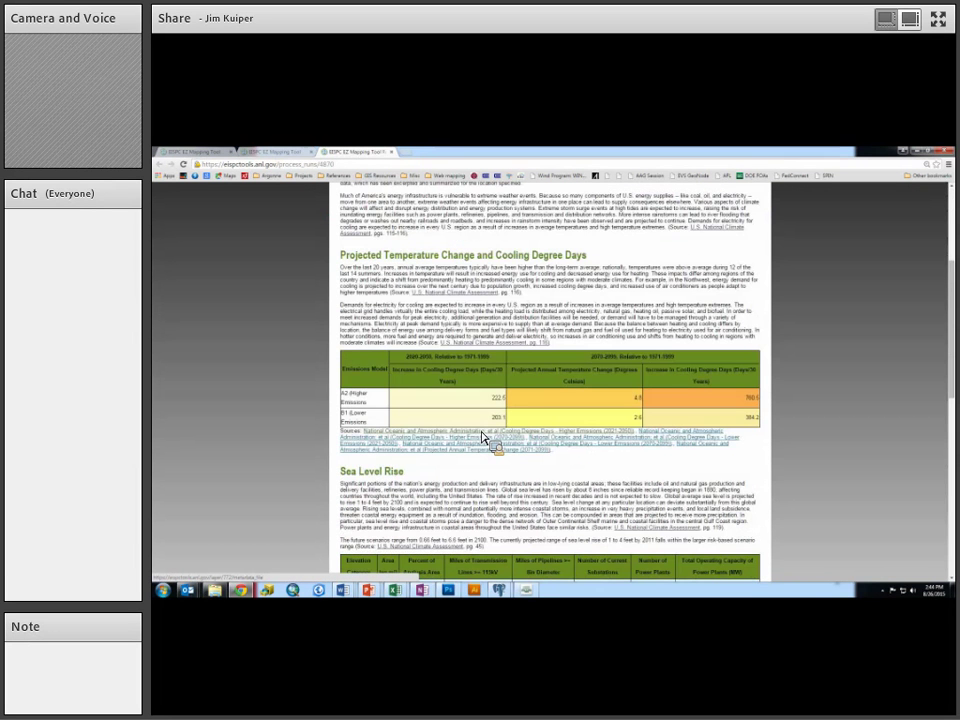
{"action": "scroll", "coordinate": [483, 437], "scroll_direction": "down", "scroll_amount": 1}
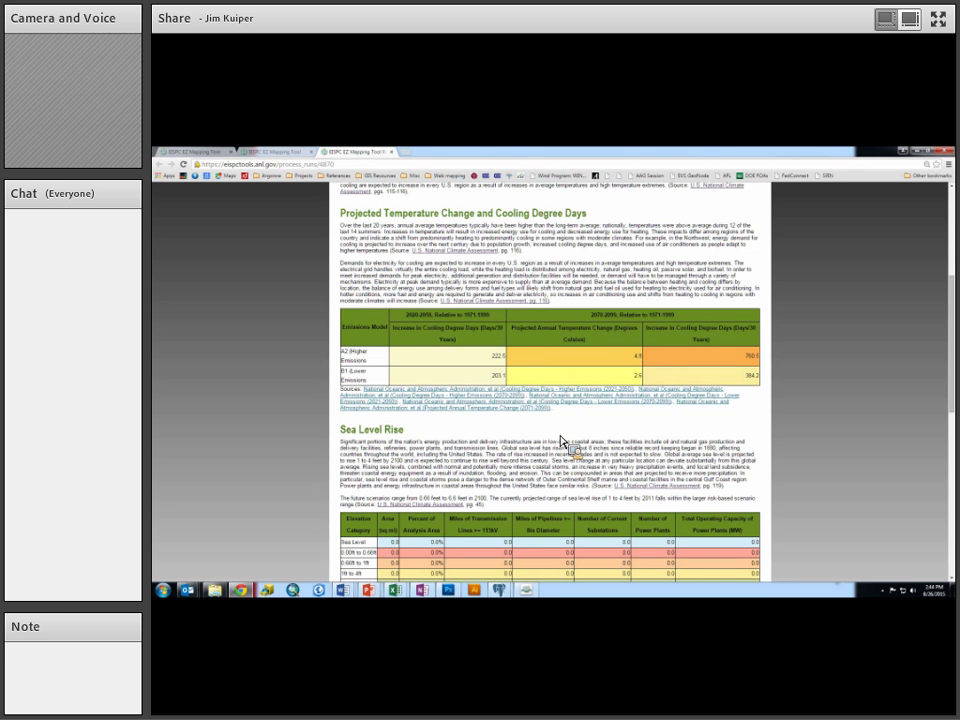
{"action": "scroll", "coordinate": [563, 442], "scroll_direction": "down", "scroll_amount": 3}
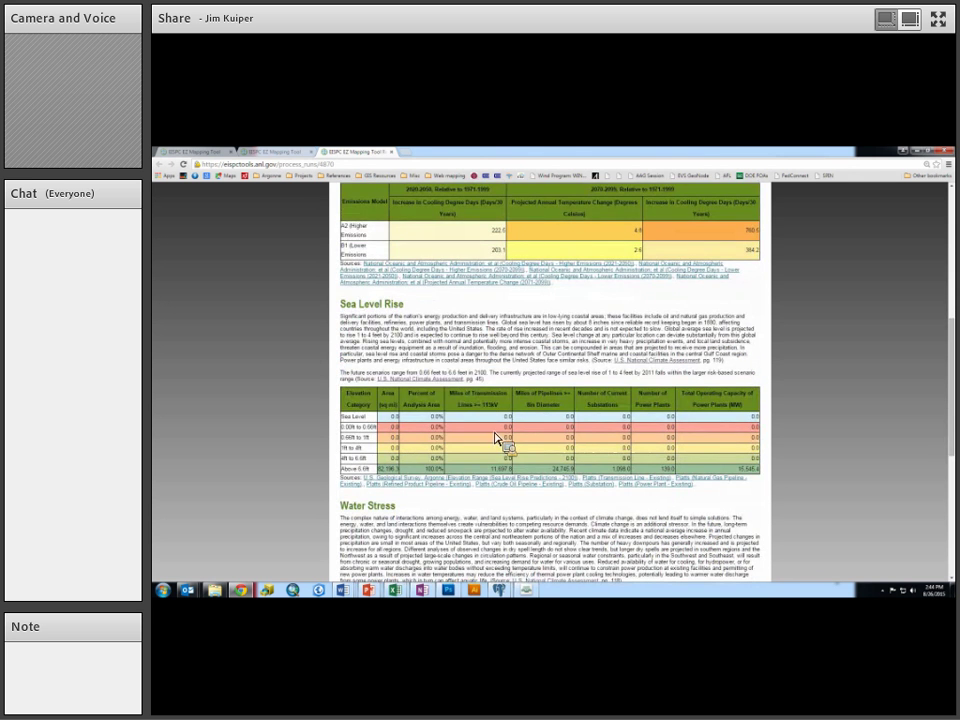
{"action": "scroll", "coordinate": [467, 424], "scroll_direction": "down", "scroll_amount": 2}
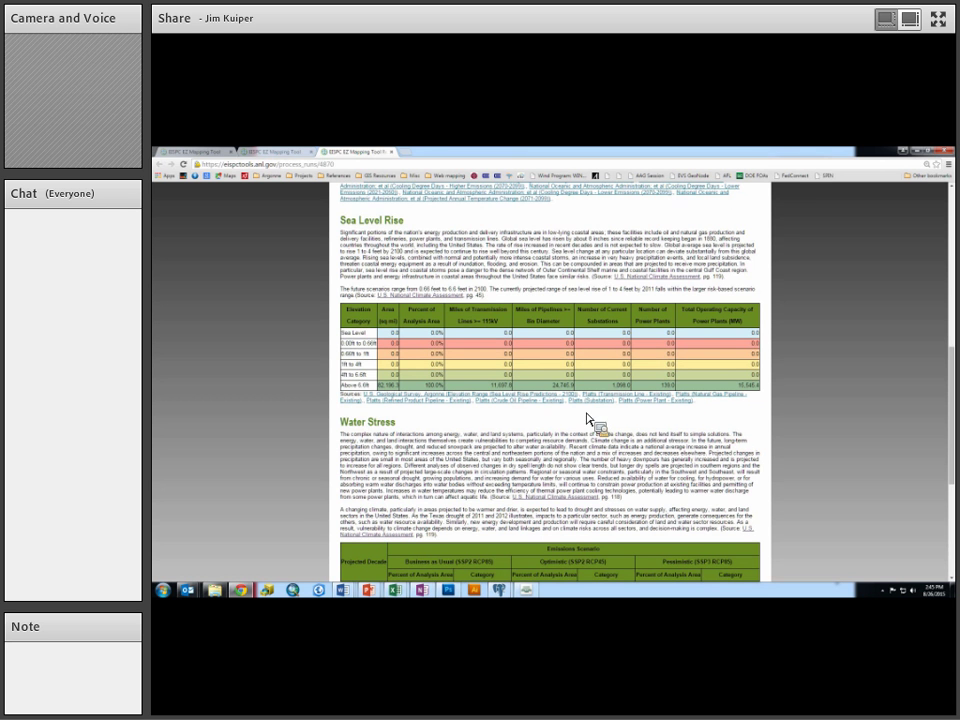
{"action": "scroll", "coordinate": [495, 440], "scroll_direction": "down", "scroll_amount": 3}
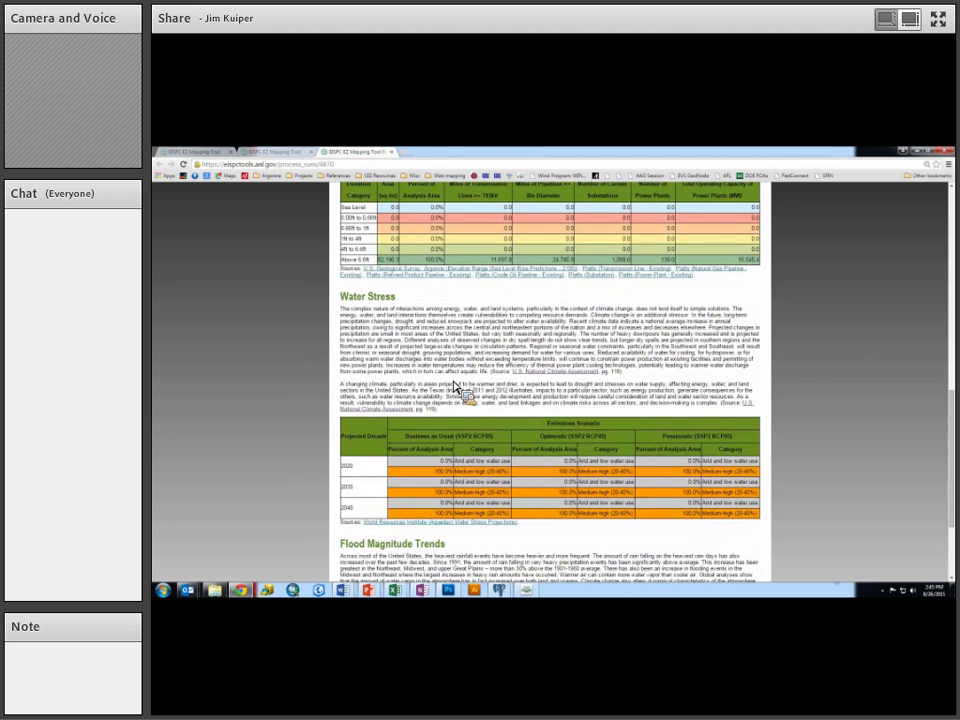
{"action": "scroll", "coordinate": [456, 450], "scroll_direction": "down", "scroll_amount": 2}
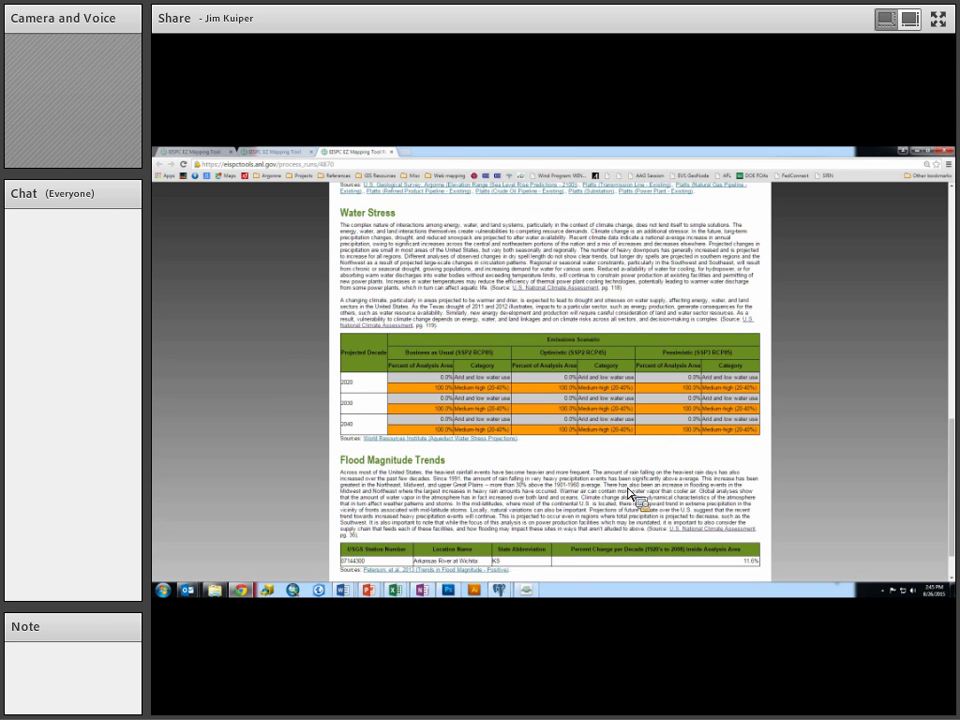
{"action": "scroll", "coordinate": [630, 494], "scroll_direction": "down", "scroll_amount": 1}
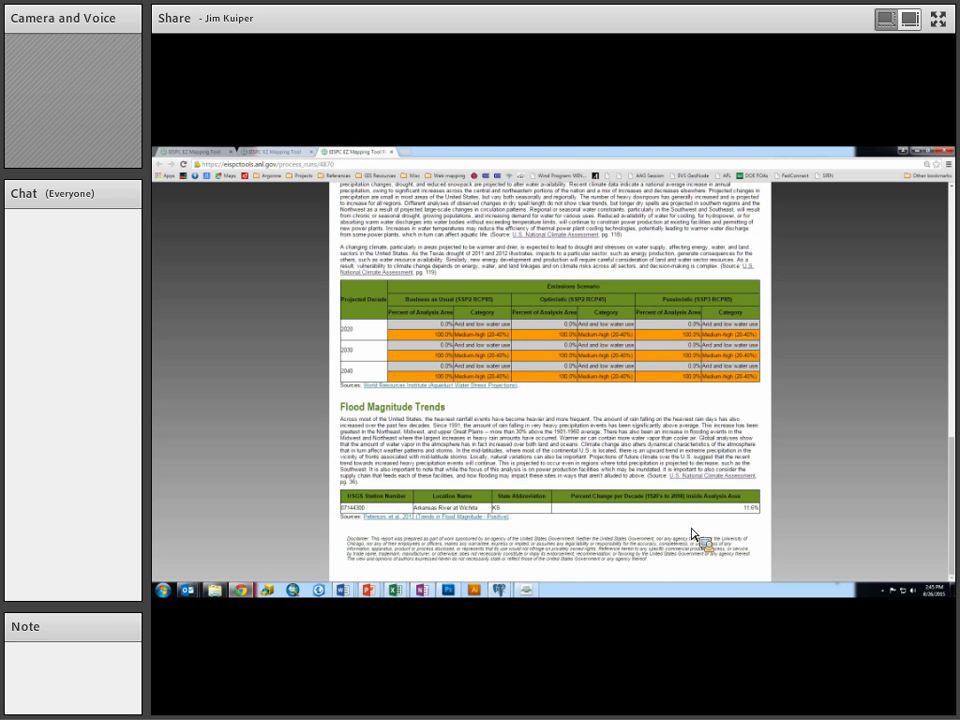
{"action": "scroll", "coordinate": [693, 533], "scroll_direction": "up", "scroll_amount": 1}
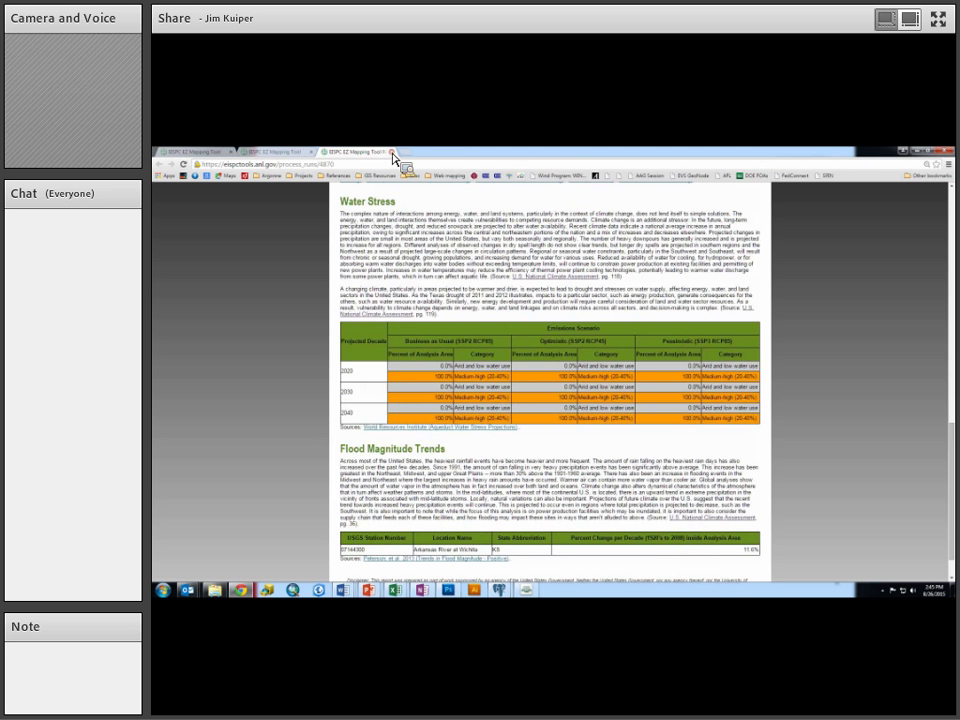
{"action": "left_click", "coordinate": [392, 152]}
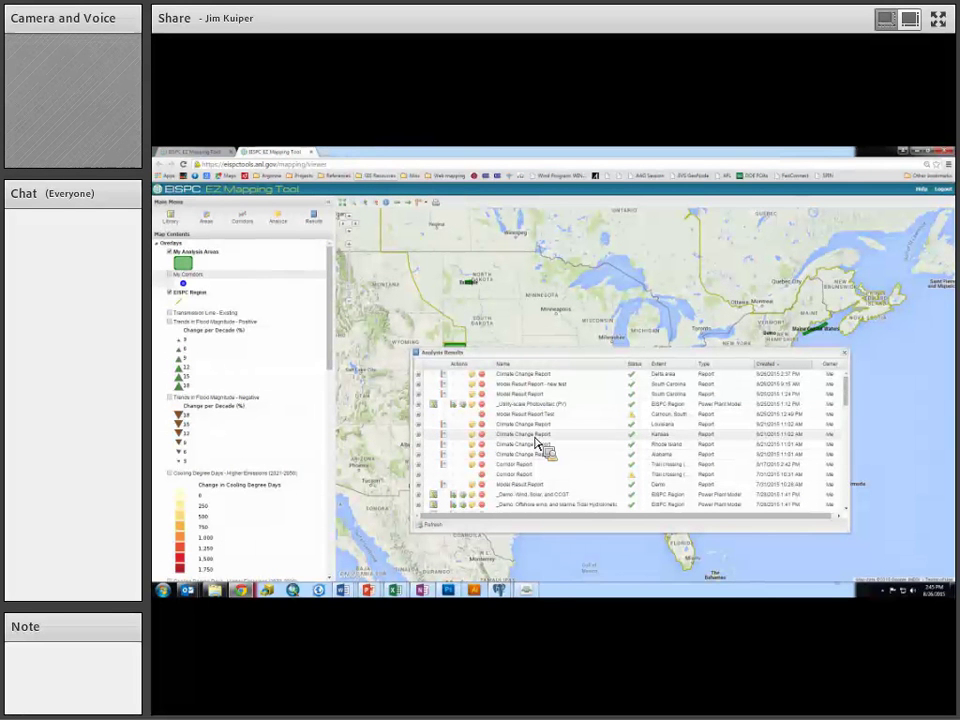
Open the Climate Change Report for Rhode Island and review its temperature, sea level rise, water stress and flood sections
{"action": "left_click", "coordinate": [445, 448]}
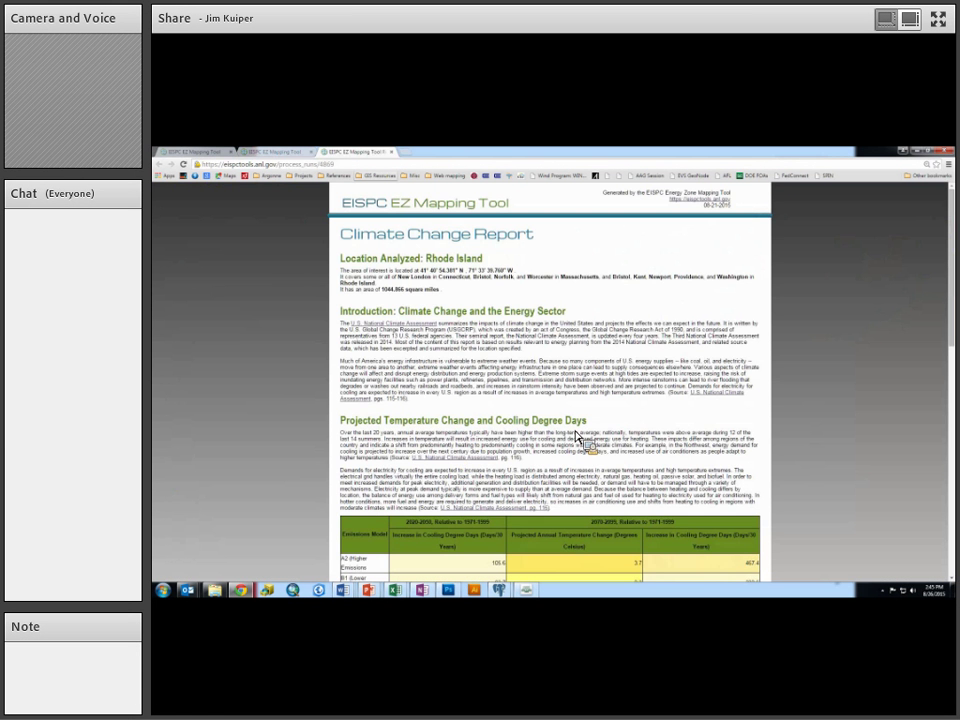
{"action": "scroll", "coordinate": [577, 437], "scroll_direction": "down", "scroll_amount": 5}
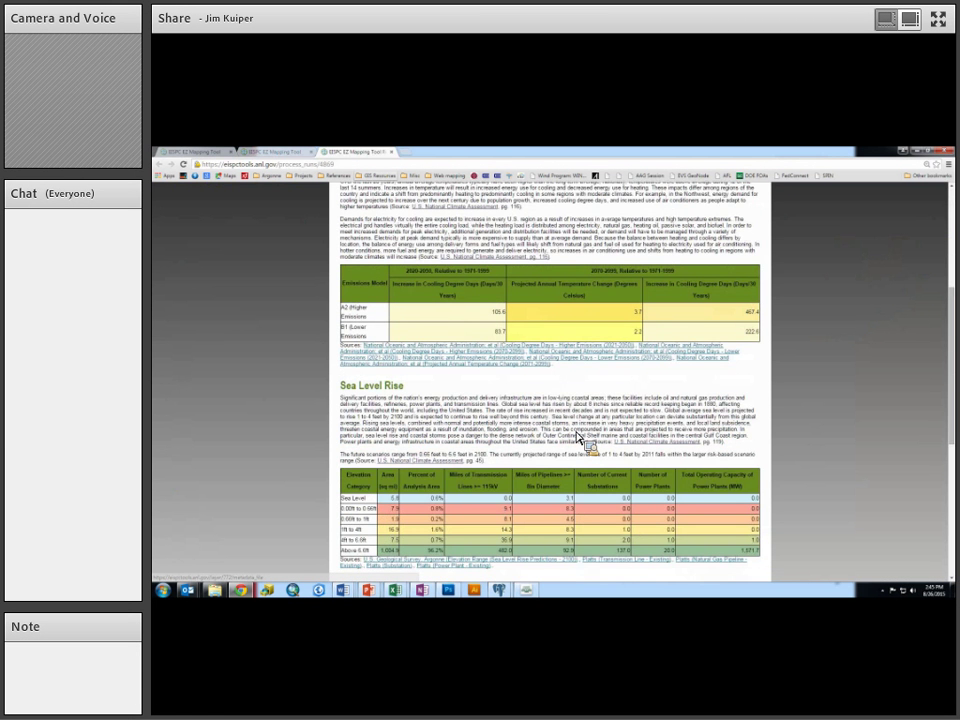
{"action": "scroll", "coordinate": [577, 437], "scroll_direction": "down", "scroll_amount": 3}
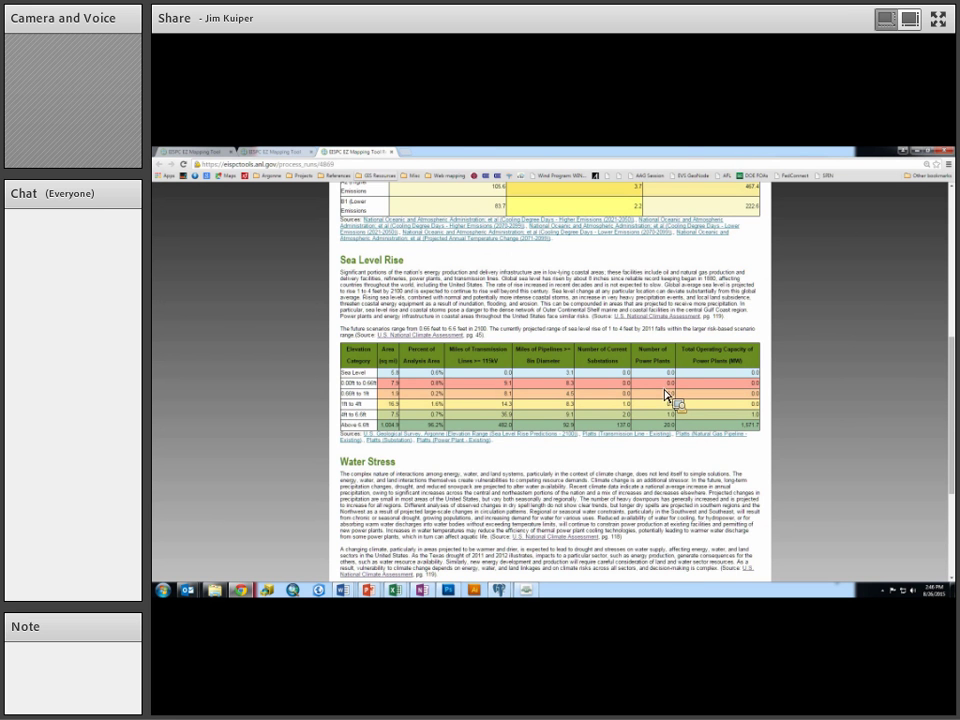
{"action": "scroll", "coordinate": [590, 460], "scroll_direction": "down", "scroll_amount": 3}
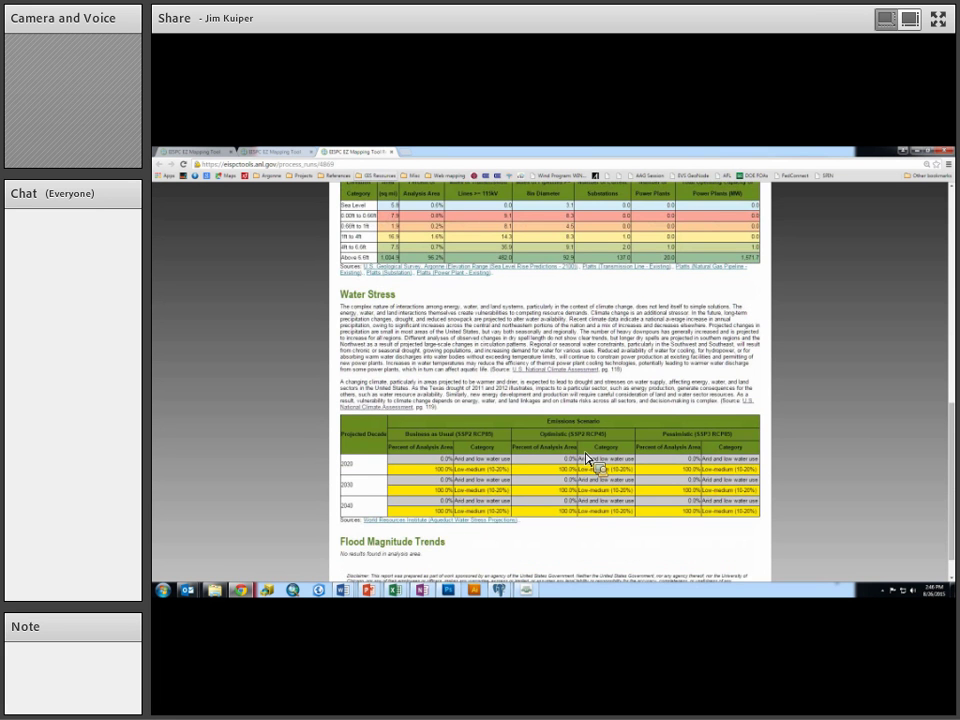
{"action": "scroll", "coordinate": [590, 460], "scroll_direction": "down", "scroll_amount": 1}
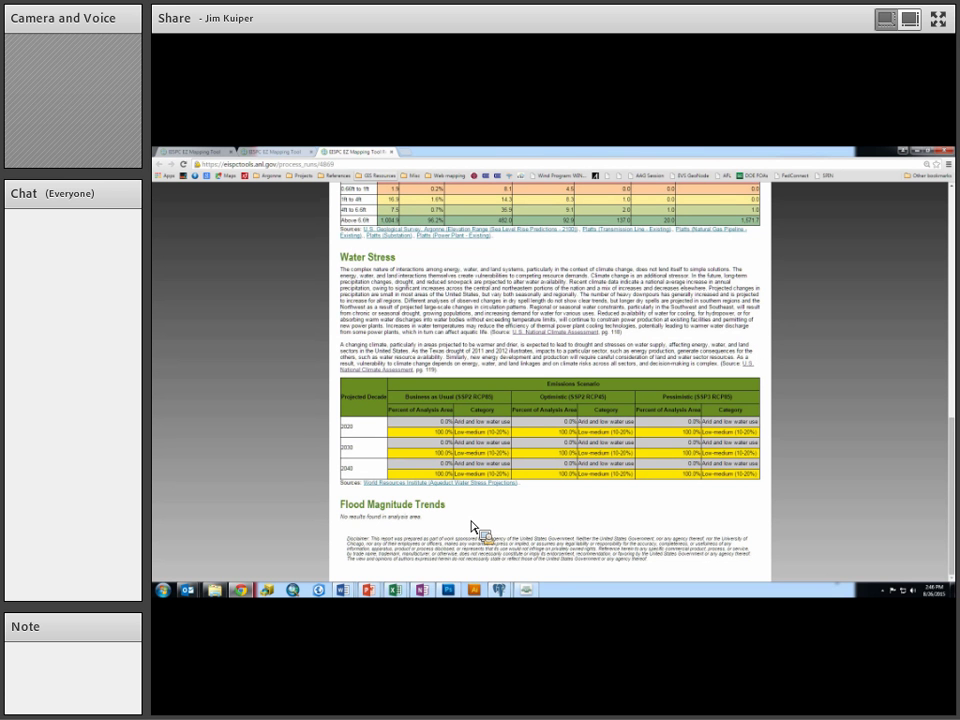
{"action": "scroll", "coordinate": [473, 527], "scroll_direction": "up", "scroll_amount": 5}
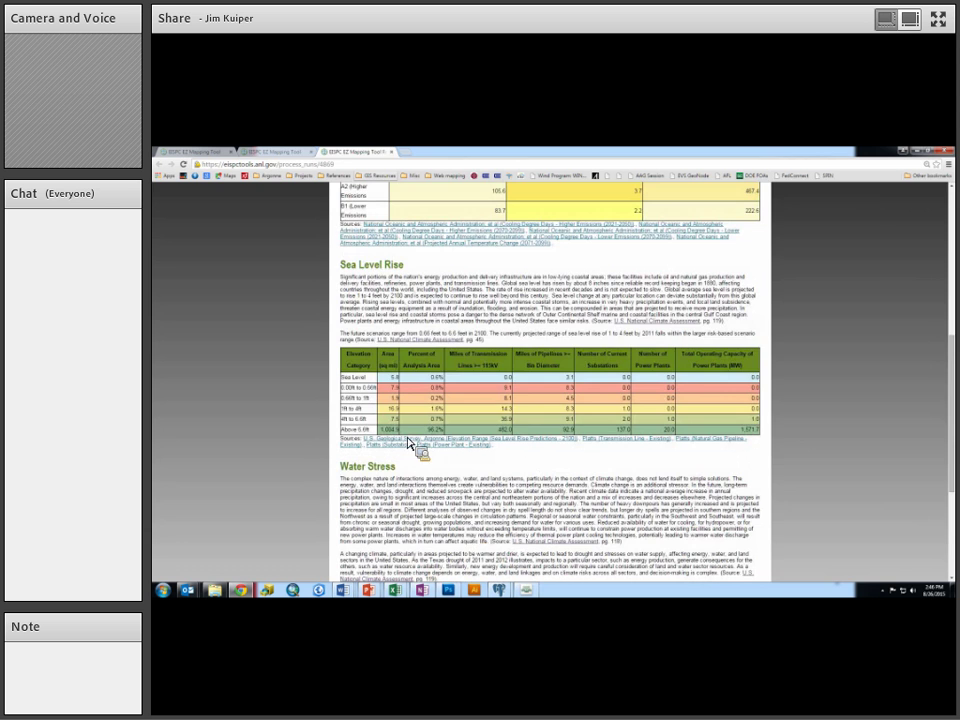
Return to the map, close the analysis results, and show the Elevation Range (Sea Level Rise Predictions - 2100) layer over southern New England
{"action": "key", "text": "ctrl+shift+Tab"}
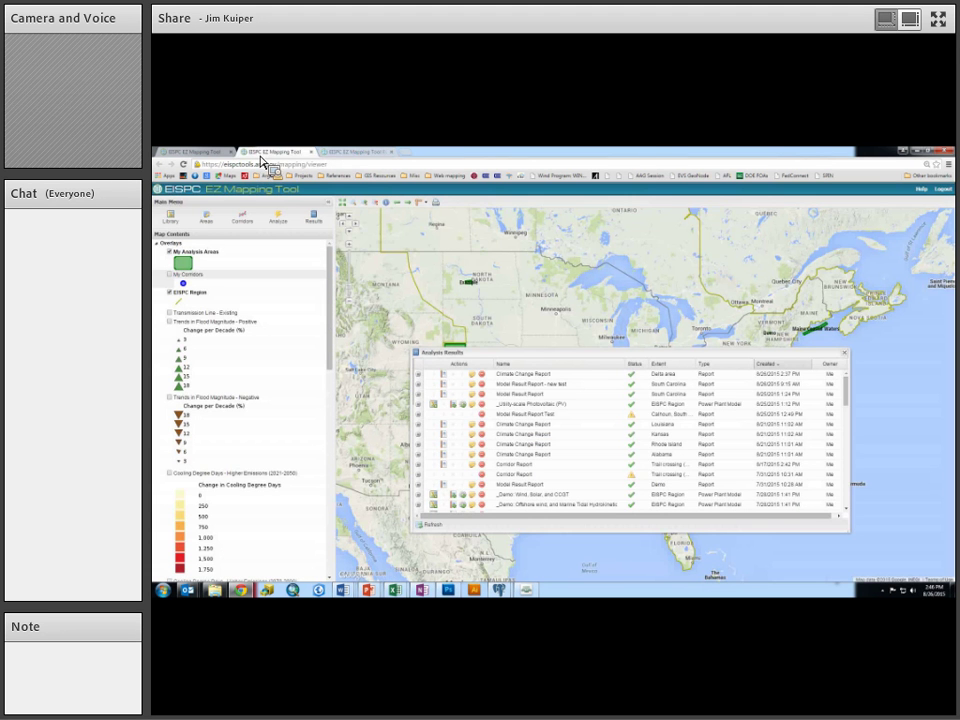
{"action": "left_click", "coordinate": [844, 353]}
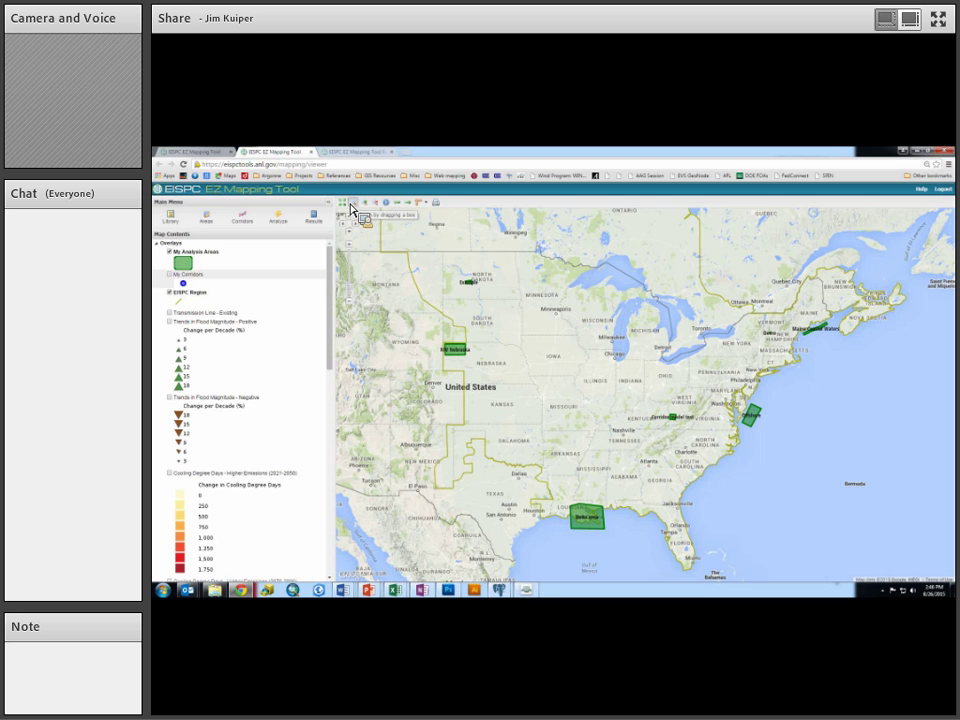
{"action": "left_click_drag", "start_coordinate": [710, 285], "coordinate": [797, 432]}
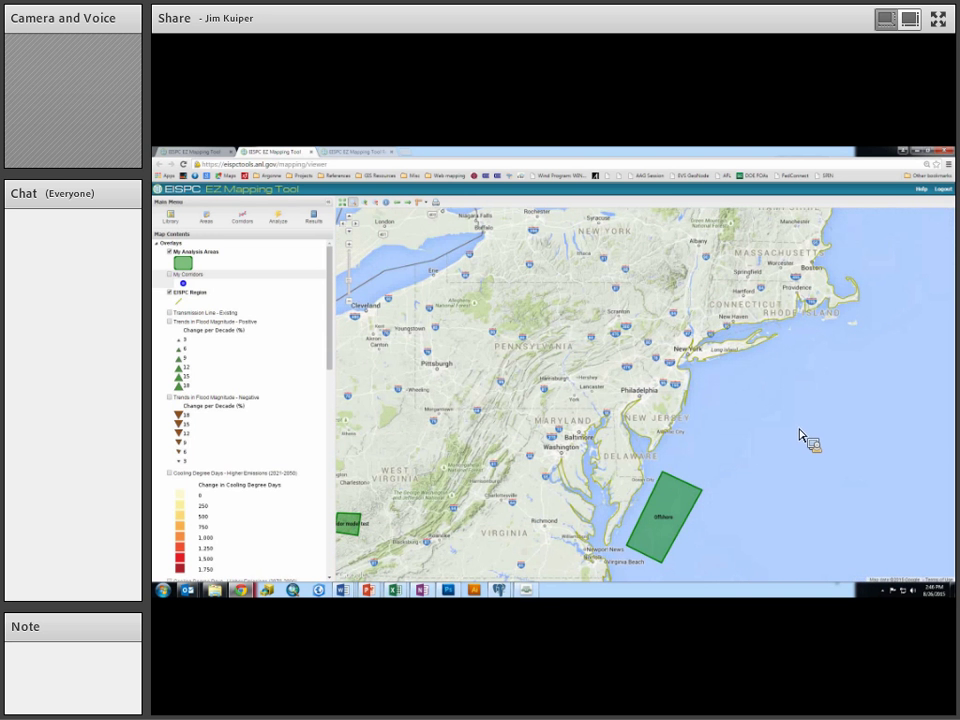
{"action": "left_click_drag", "start_coordinate": [750, 271], "coordinate": [897, 375]}
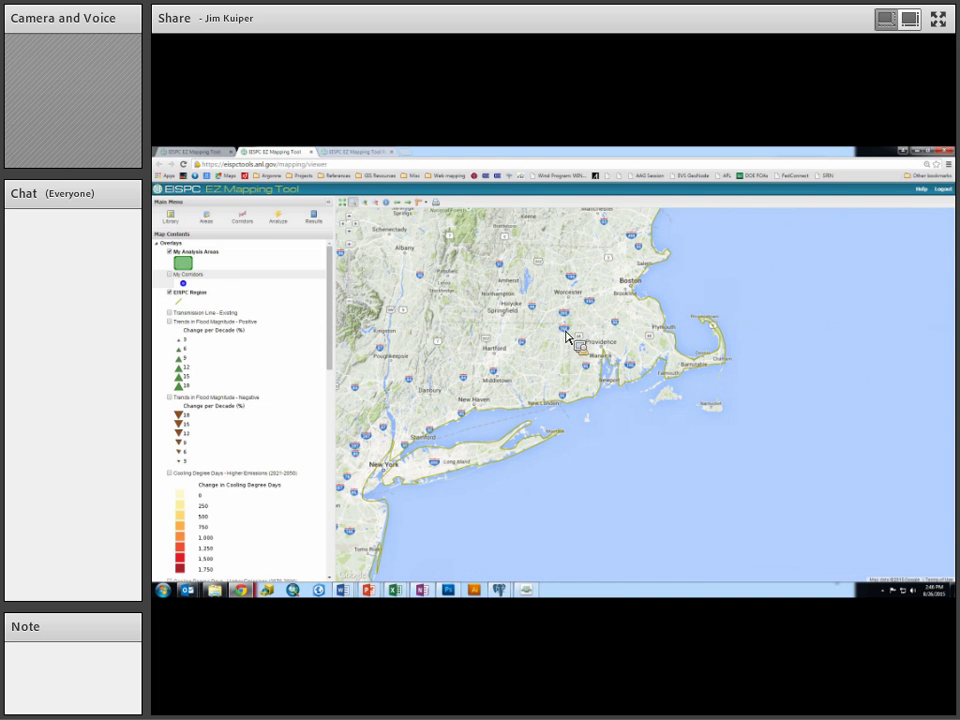
{"action": "scroll", "coordinate": [332, 357], "scroll_direction": "down", "scroll_amount": 1}
{"action": "left_click_drag", "start_coordinate": [332, 357], "coordinate": [332, 521]}
{"action": "left_click", "coordinate": [170, 443]}
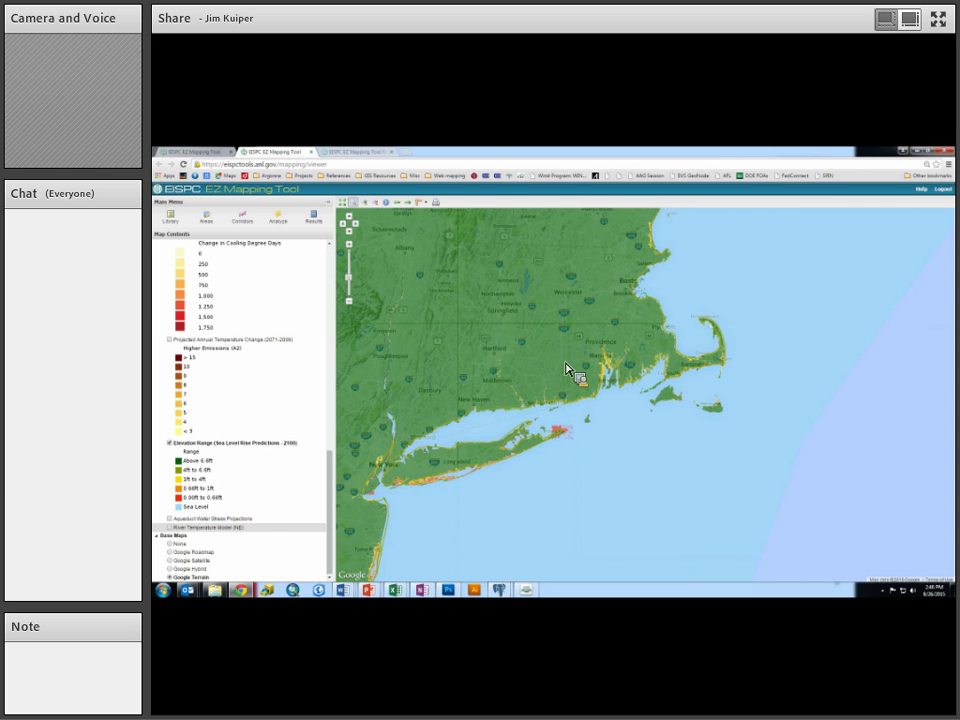
Turn on the Transmission Line - Existing layer and briefly consult the sea level rise table in the Rhode Island report
{"action": "left_click_drag", "start_coordinate": [333, 481], "coordinate": [332, 257]}
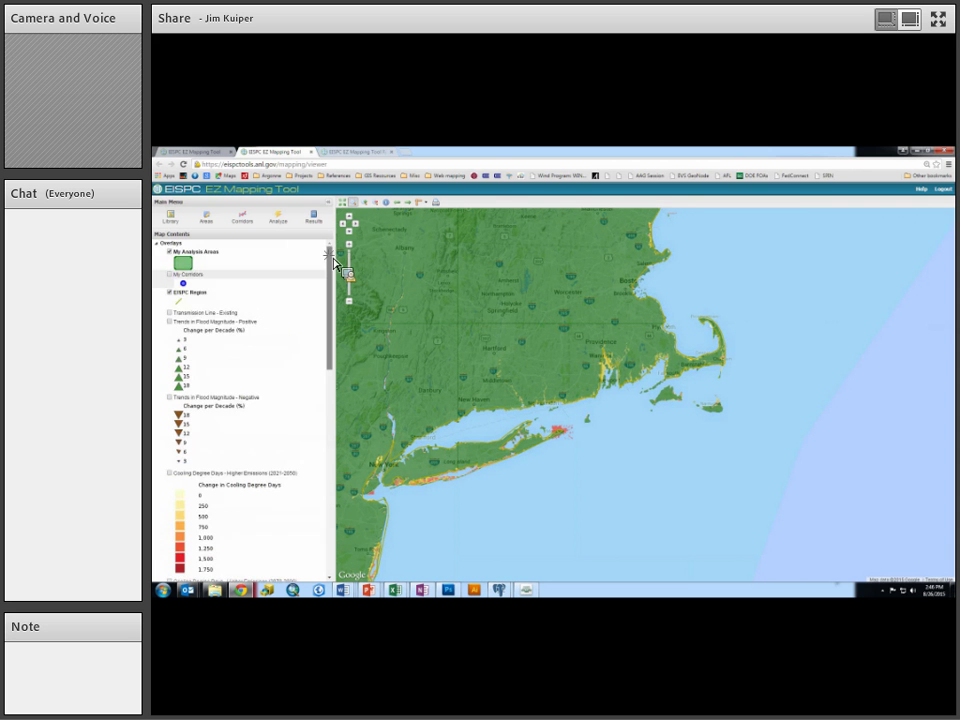
{"action": "left_click", "coordinate": [169, 314]}
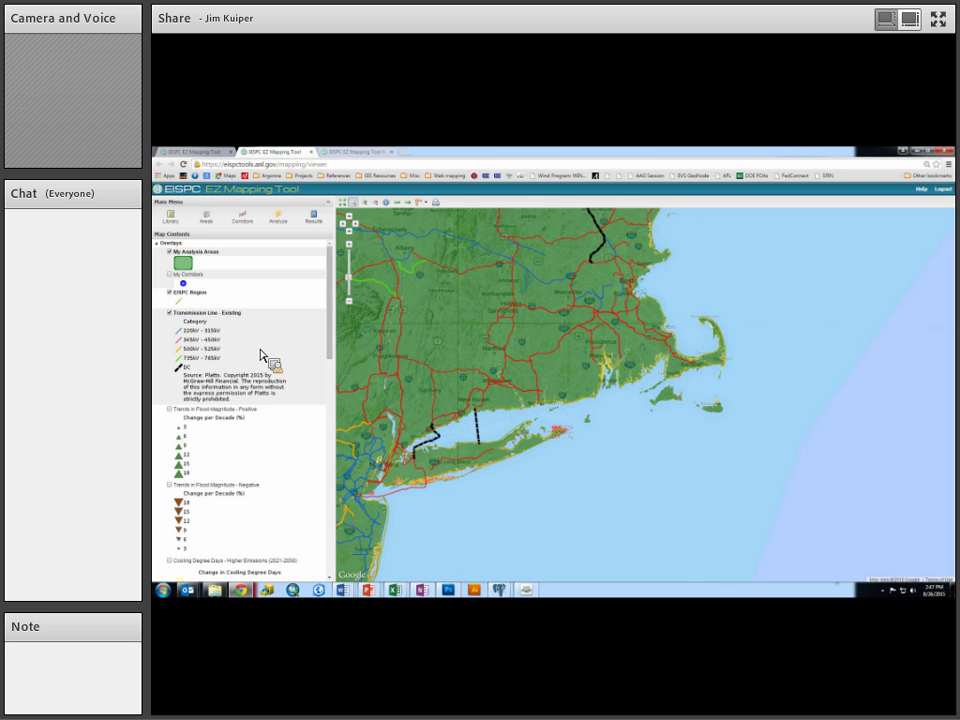
{"action": "left_click", "coordinate": [358, 153]}
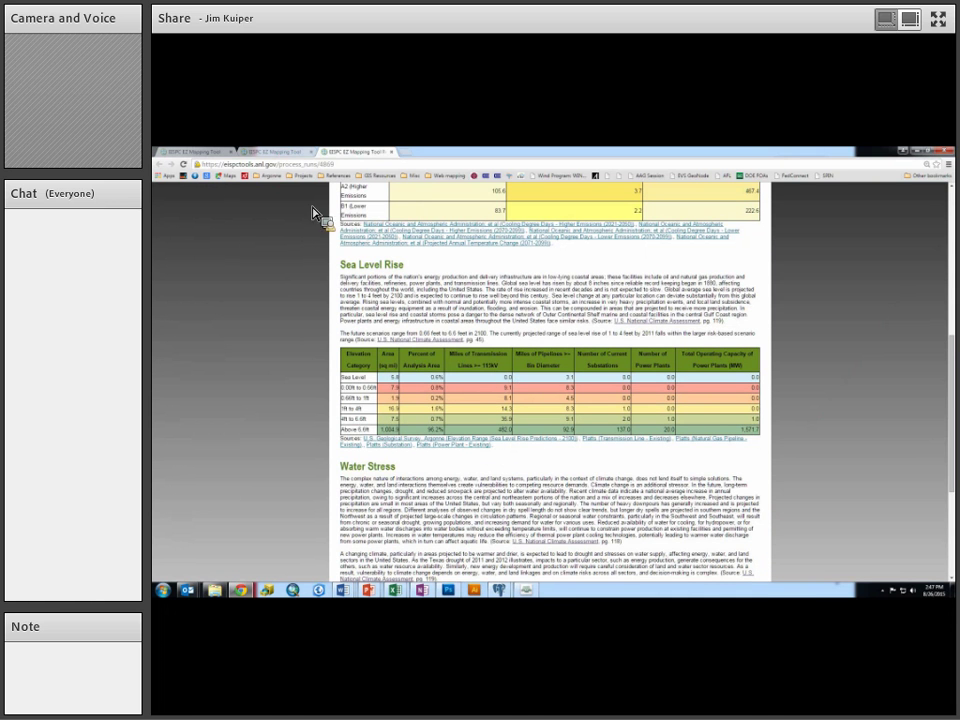
{"action": "left_click", "coordinate": [277, 153]}
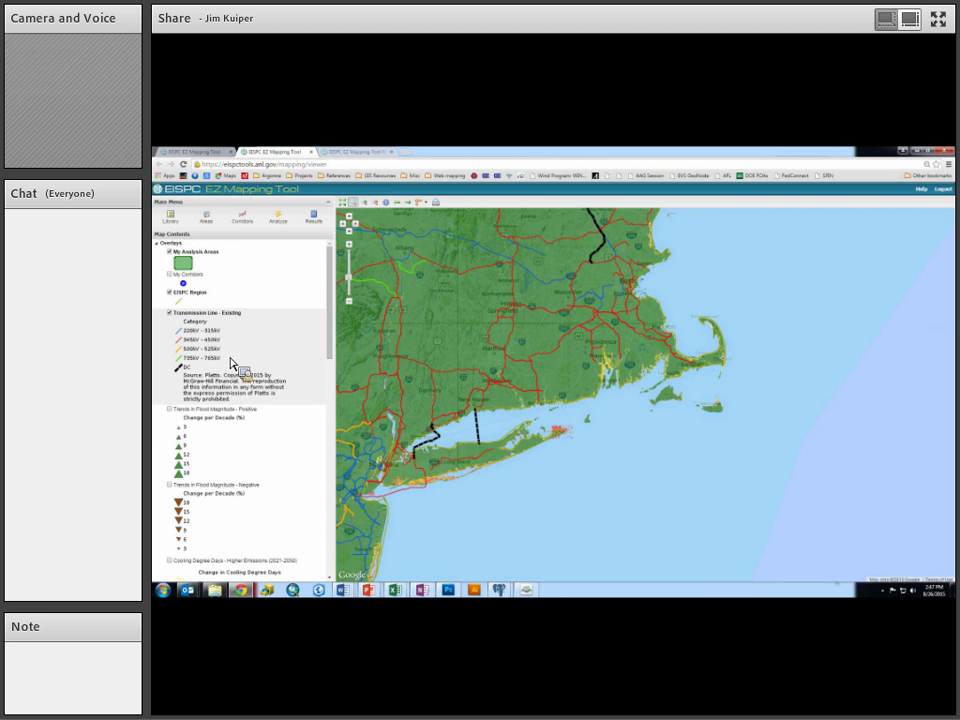
Change the style of the Transmission Line - Existing layer to By Category and close its layer properties
{"action": "right_click", "coordinate": [262, 341]}
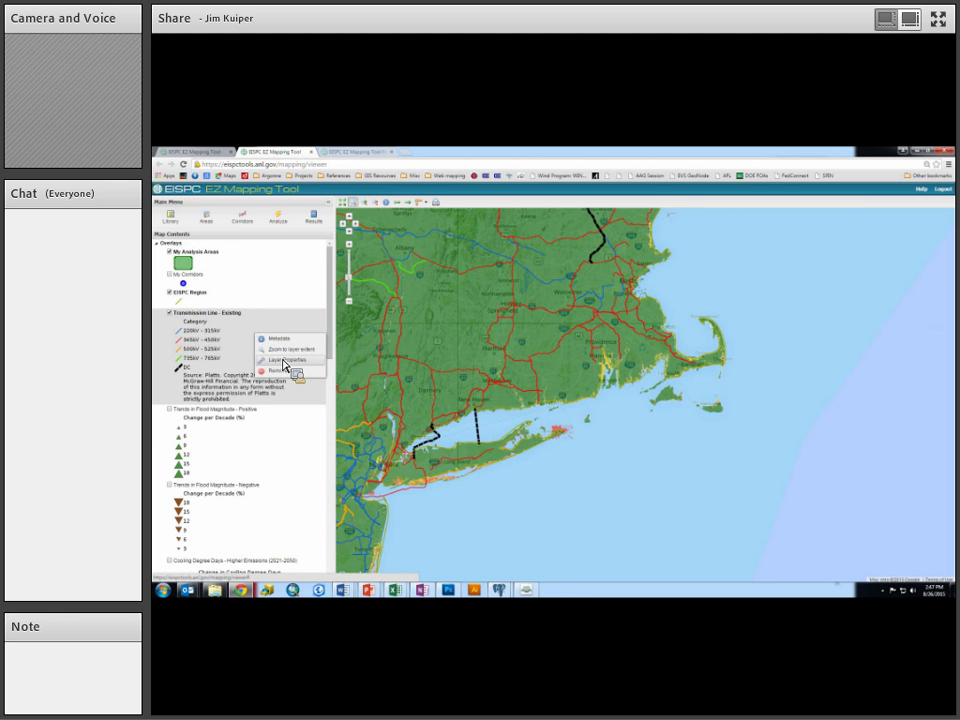
{"action": "left_click", "coordinate": [289, 359]}
{"action": "left_click", "coordinate": [533, 376]}
{"action": "left_click", "coordinate": [613, 401]}
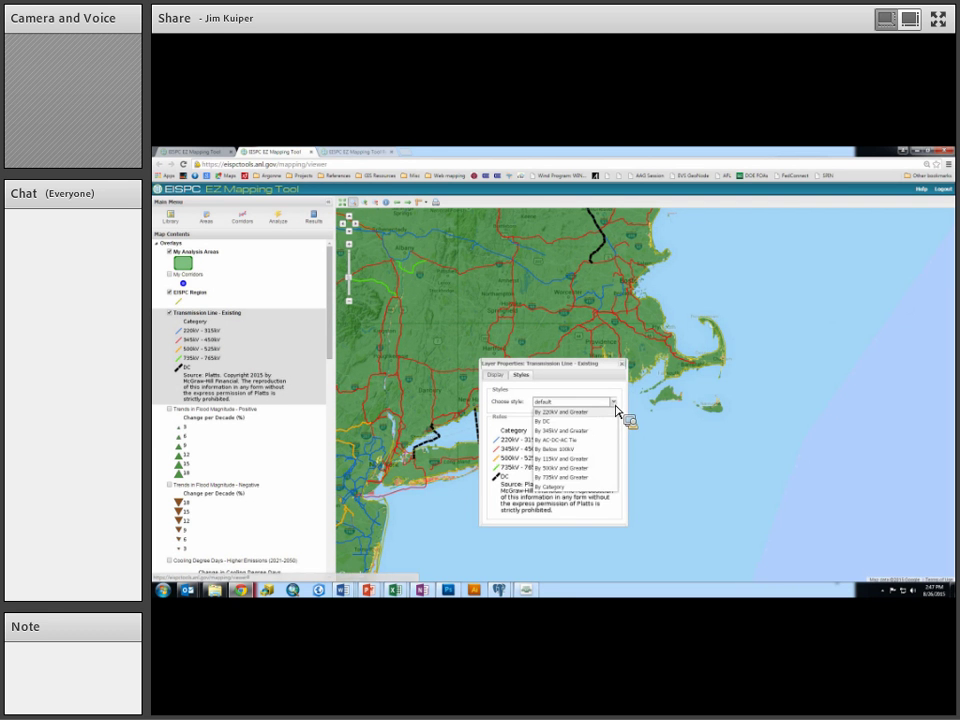
{"action": "left_click", "coordinate": [558, 487]}
{"action": "left_click", "coordinate": [622, 364]}
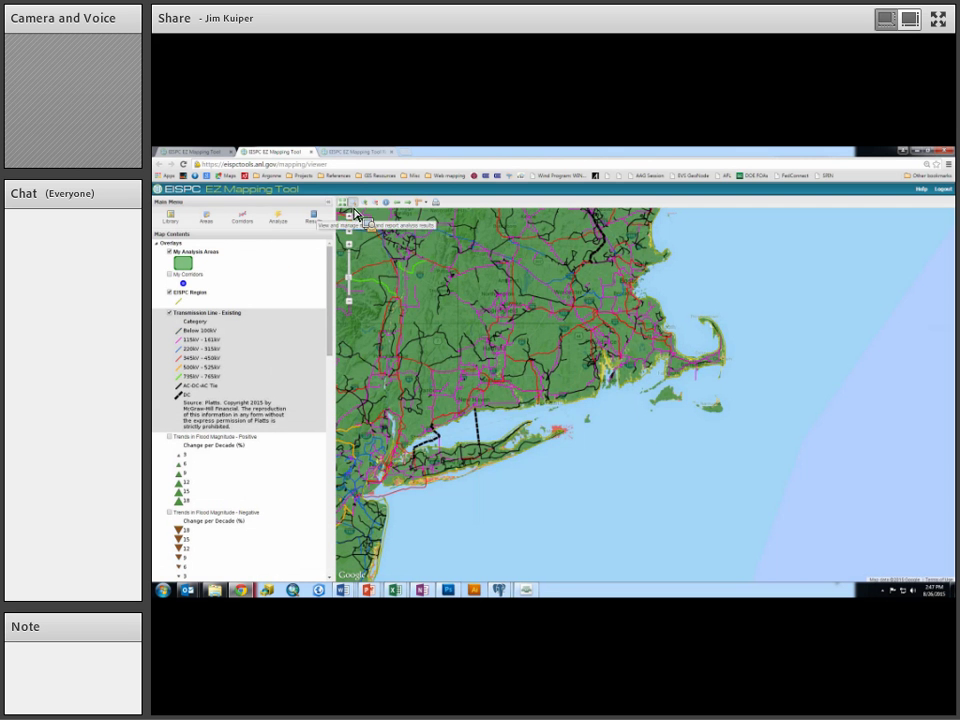
{"action": "left_click_drag", "start_coordinate": [544, 315], "coordinate": [660, 442]}
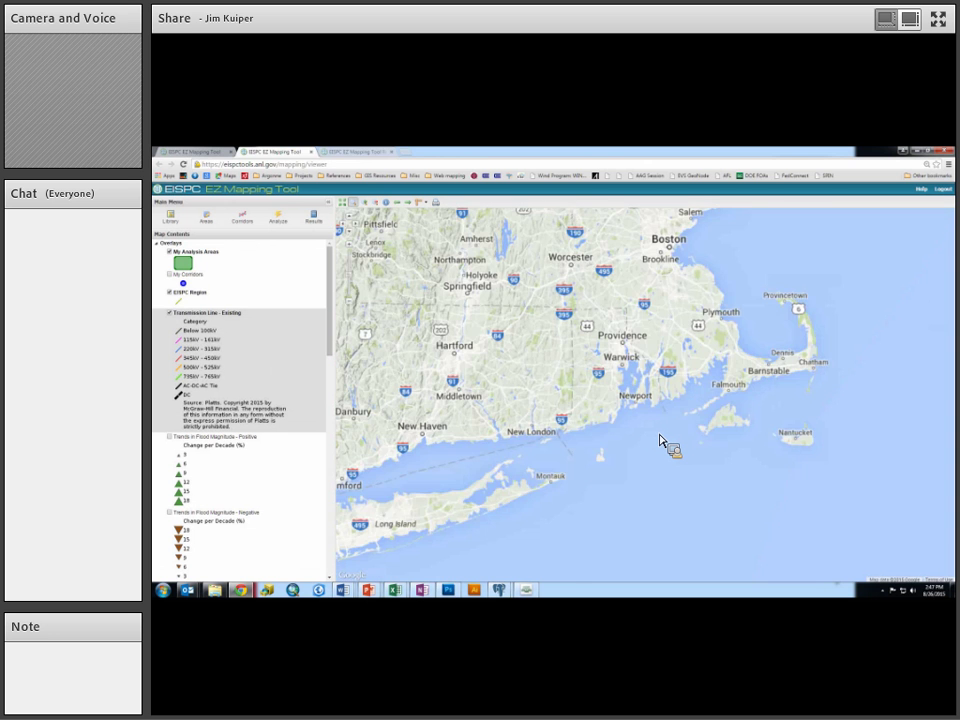